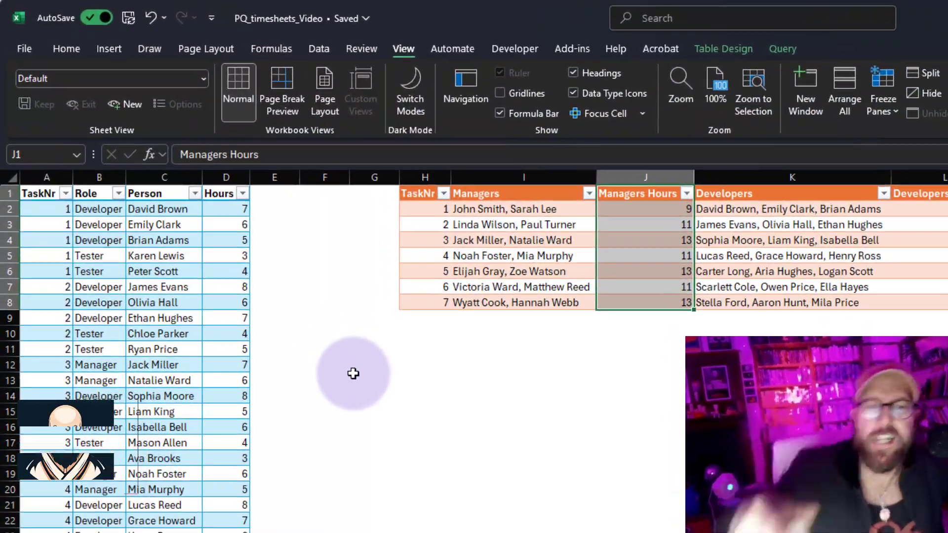
# Examine the TaskNr, Role, Person and Hours columns of the source timesheet table
pyautogui.click(449, 376)
pyautogui.moveTo(197, 348); pyautogui.dragTo(174, 331)
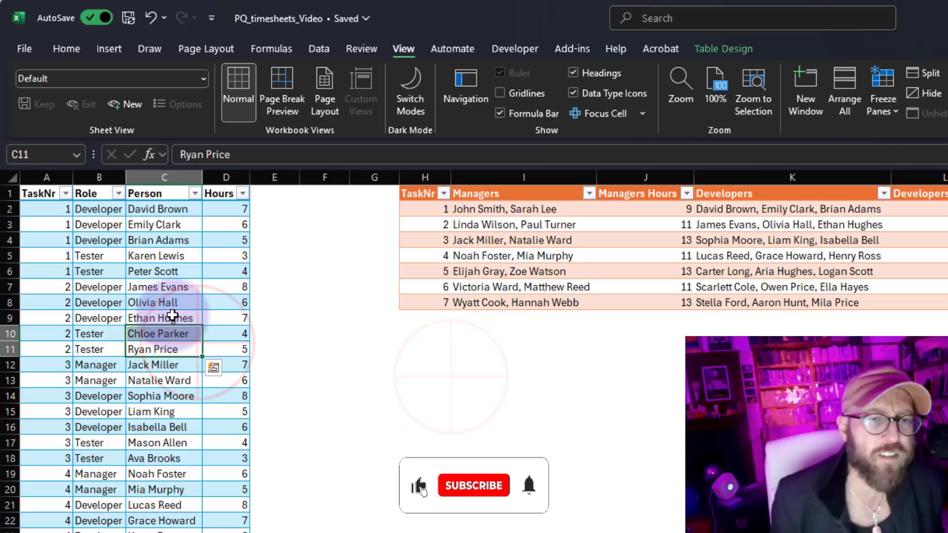
pyautogui.click(99, 287)
pyautogui.moveTo(56, 225); pyautogui.dragTo(64, 428)
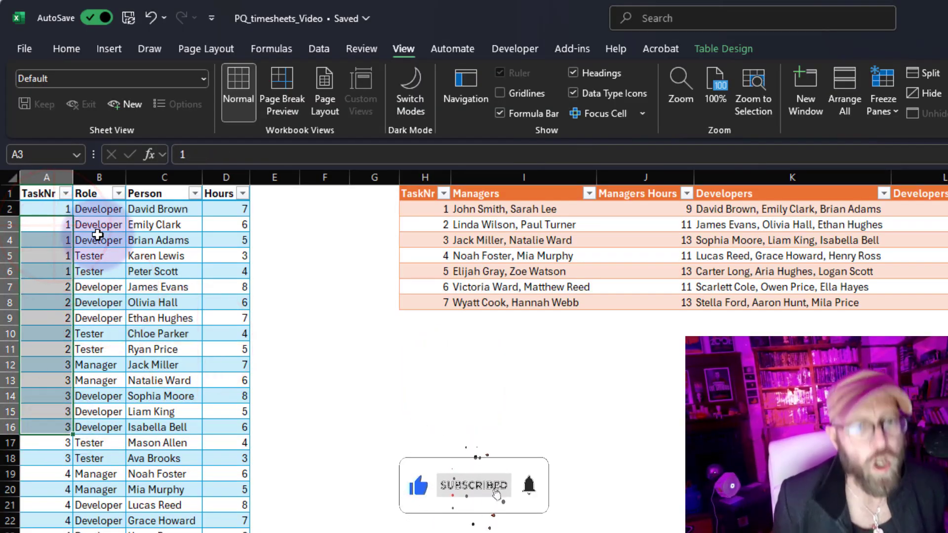
pyautogui.moveTo(97, 235); pyautogui.dragTo(100, 271)
pyautogui.moveTo(163, 209); pyautogui.dragTo(170, 305)
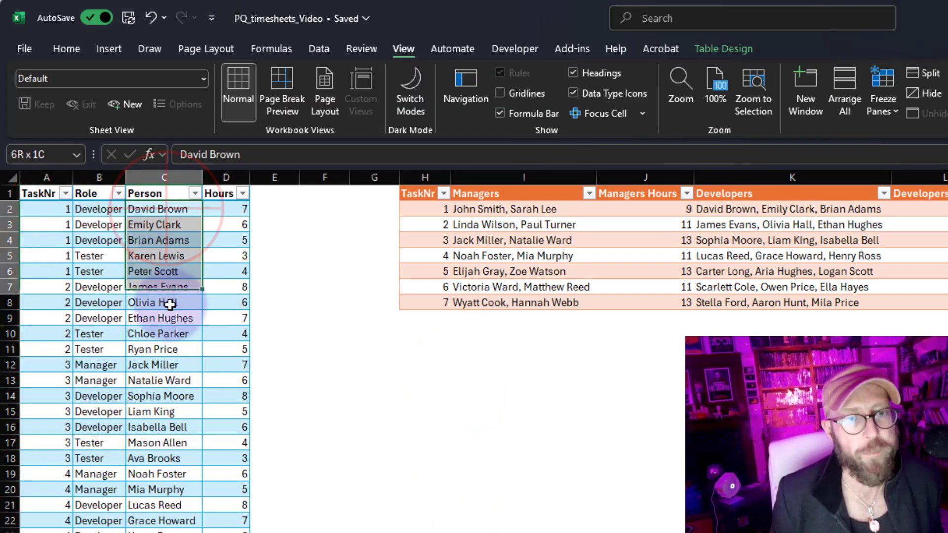
pyautogui.moveTo(241, 239); pyautogui.dragTo(233, 302)
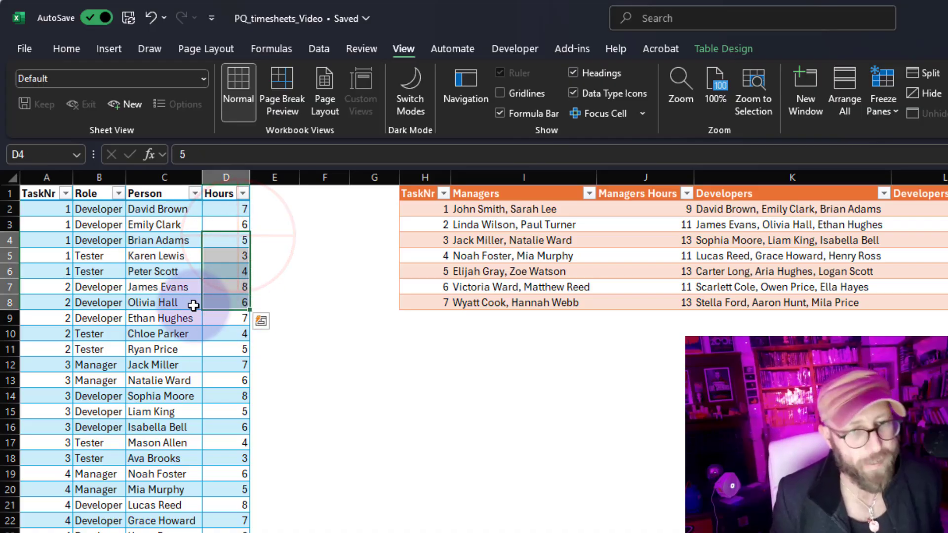
pyautogui.moveTo(96, 243); pyautogui.dragTo(152, 287)
# Examine the target summary table, from TaskNr, Managers and Managers Hours across to the developer and tester columns
pyautogui.click(425, 306)
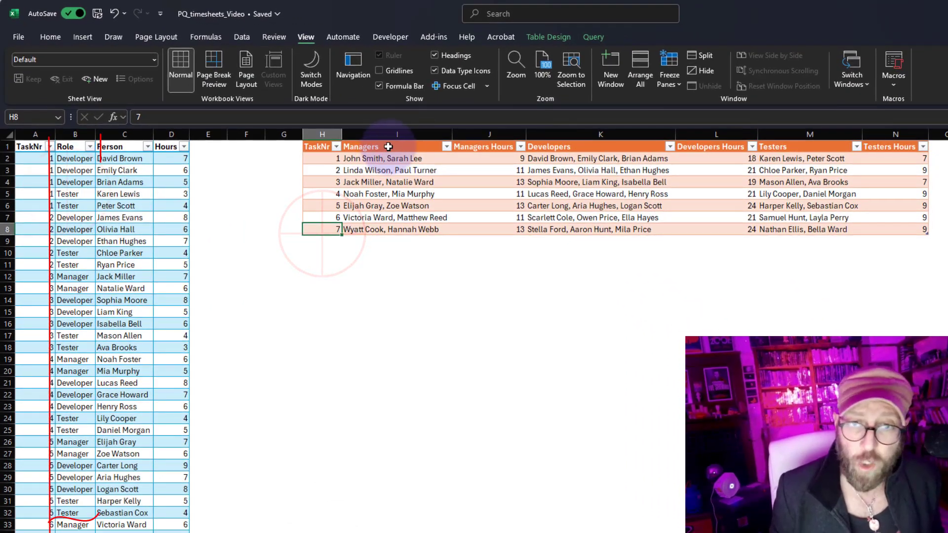
pyautogui.moveTo(388, 147); pyautogui.dragTo(394, 220)
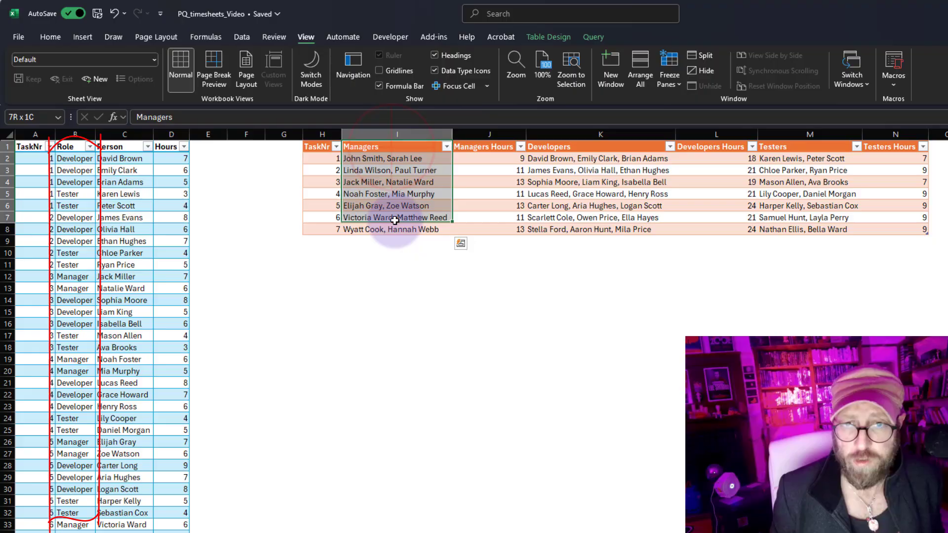
pyautogui.moveTo(395, 159)
pyautogui.mouseDown()
pyautogui.moveTo(389, 208)
pyautogui.moveTo(401, 229)
pyautogui.moveTo(429, 226)
pyautogui.mouseUp()
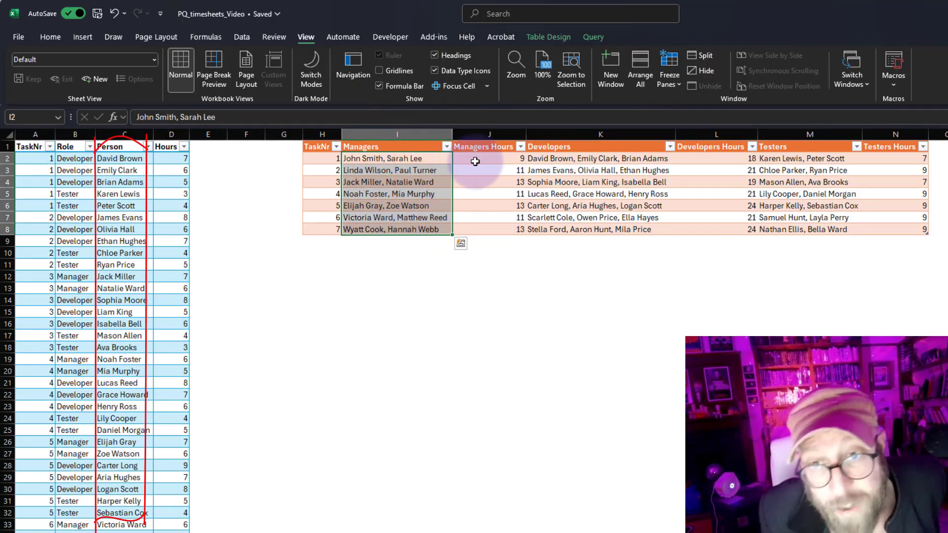
pyautogui.moveTo(481, 147); pyautogui.dragTo(492, 234)
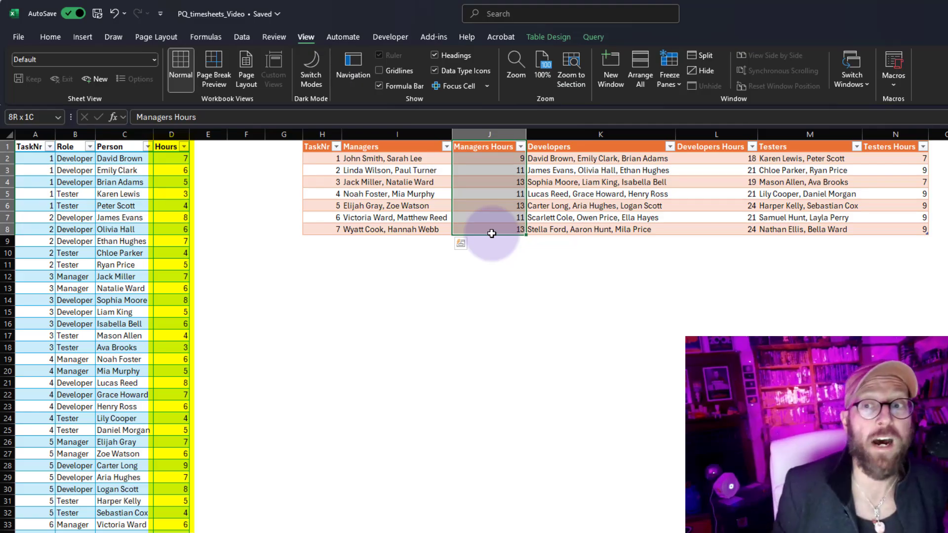
pyautogui.click(439, 186)
pyautogui.click(317, 142)
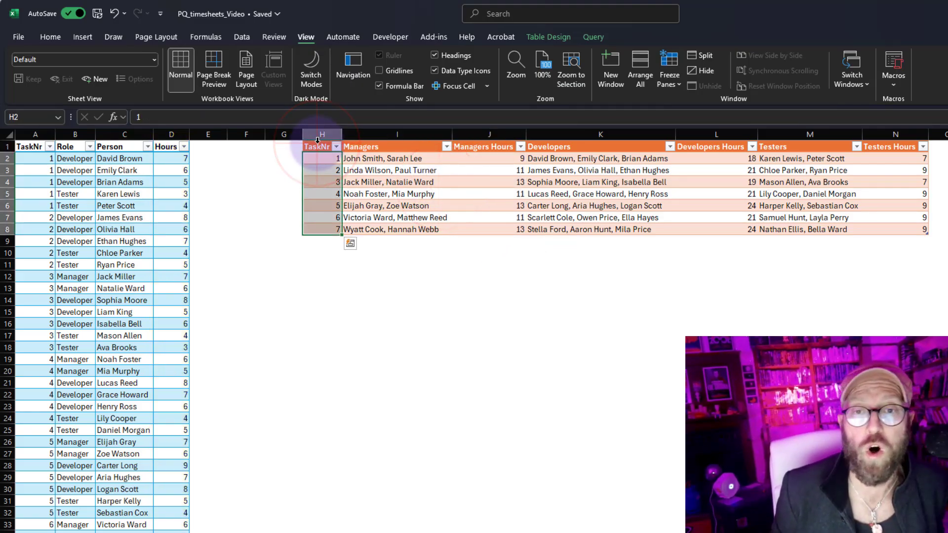
pyautogui.moveTo(358, 147); pyautogui.dragTo(917, 238)
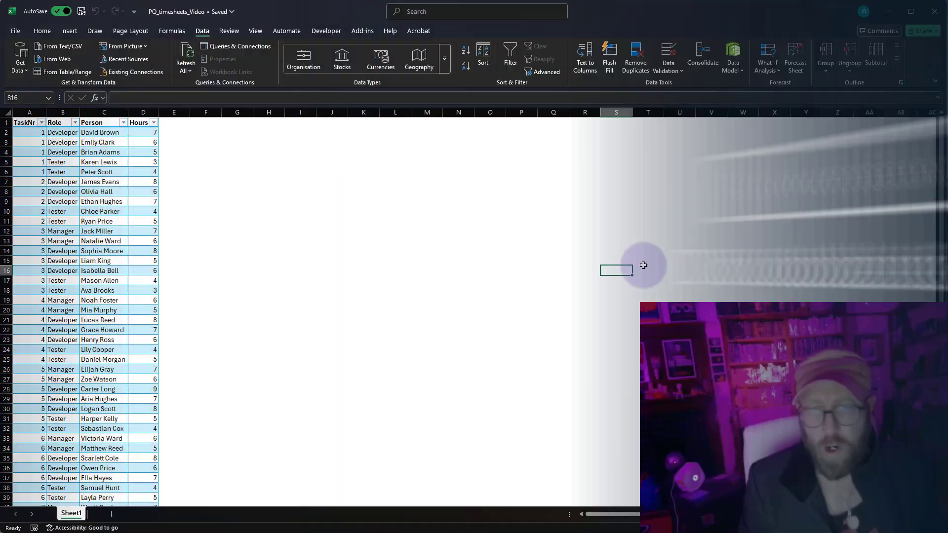
# Load the timesheet table into the Power Query Editor and delete the automatic data type step, keeping only Source
pyautogui.click(584, 248)
pyautogui.click(107, 216)
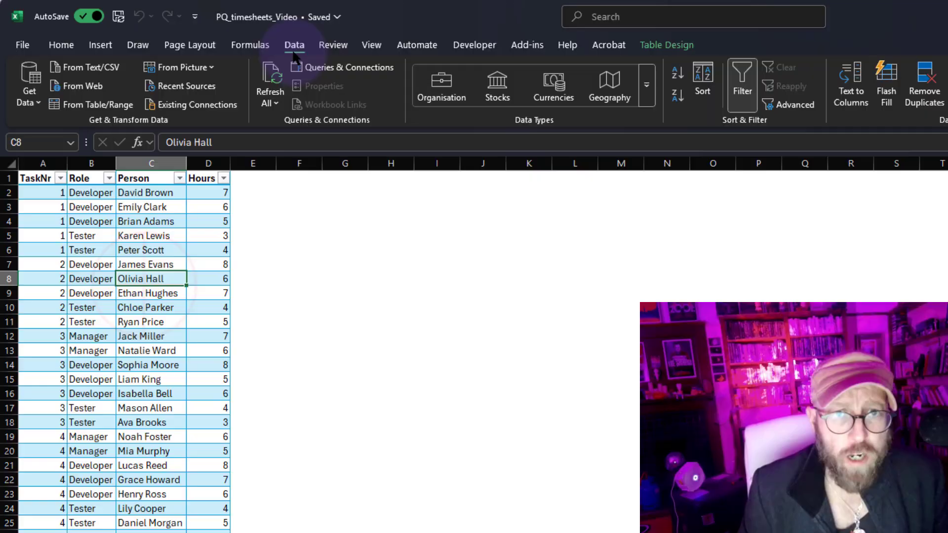
pyautogui.click(75, 79)
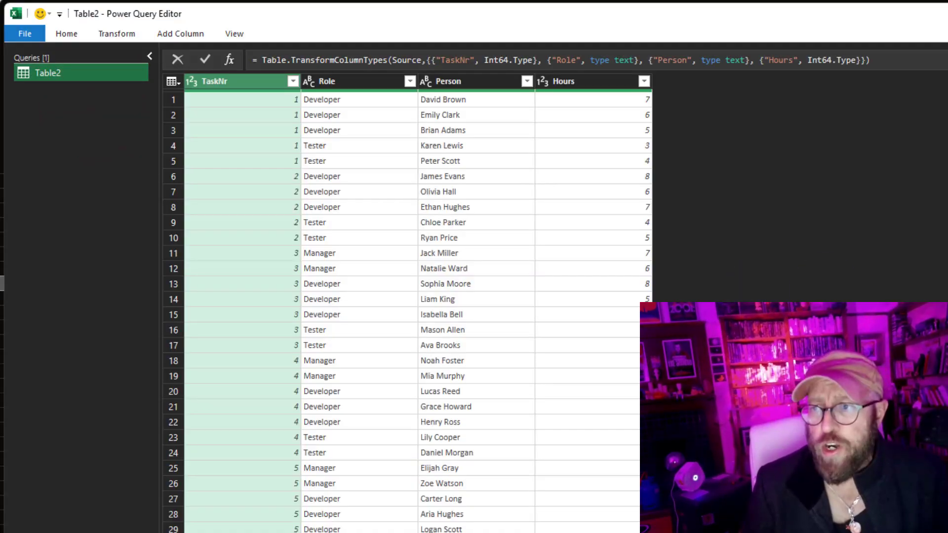
pyautogui.click(874, 146)
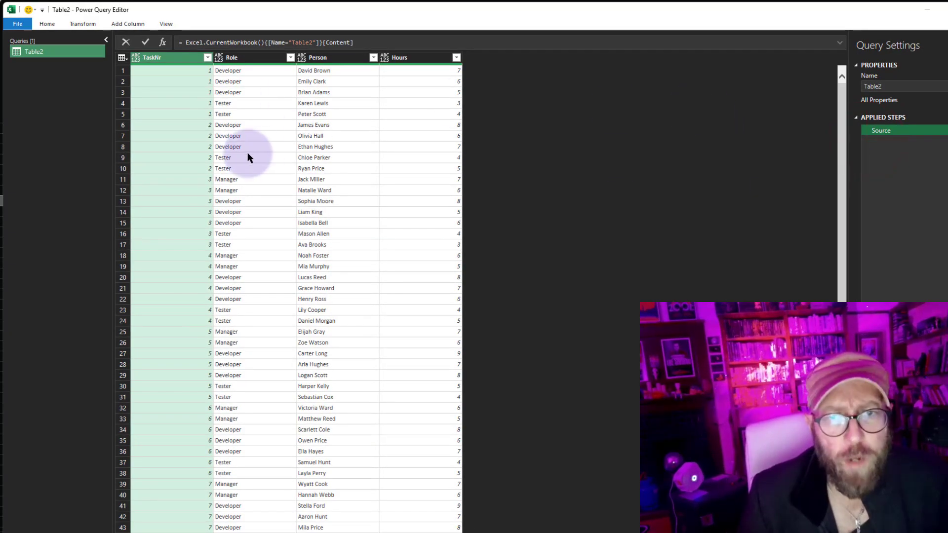
# In the Advanced Editor, add a step named Grouping after Source that calls Table.Group
pyautogui.click(47, 24)
pyautogui.click(93, 51)
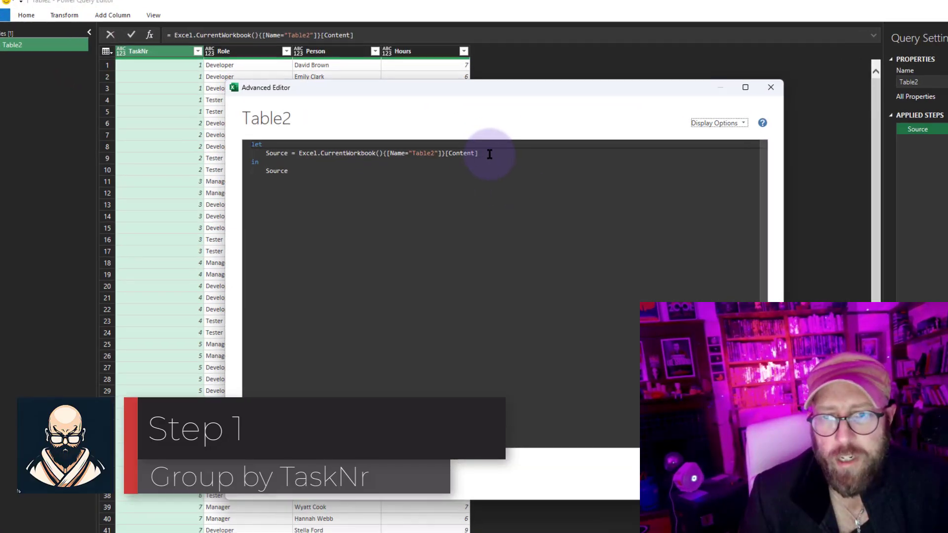
pyautogui.write(',')
pyautogui.press('Return')
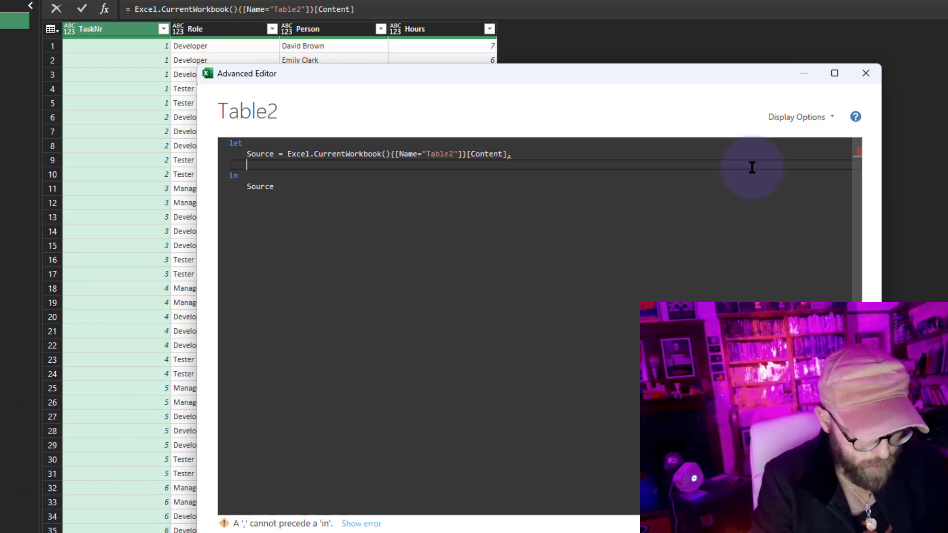
pyautogui.write('Gropup')
pyautogui.press('BackSpace')
pyautogui.press('BackSpace')
pyautogui.press('BackSpace')
pyautogui.write('uping = ')
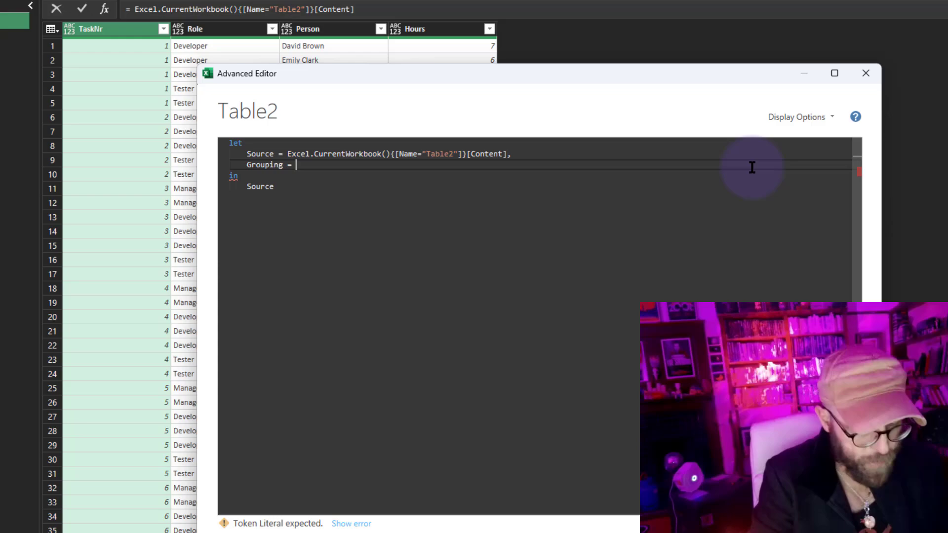
pyautogui.write('Table.Group(')
pyautogui.press('Return')
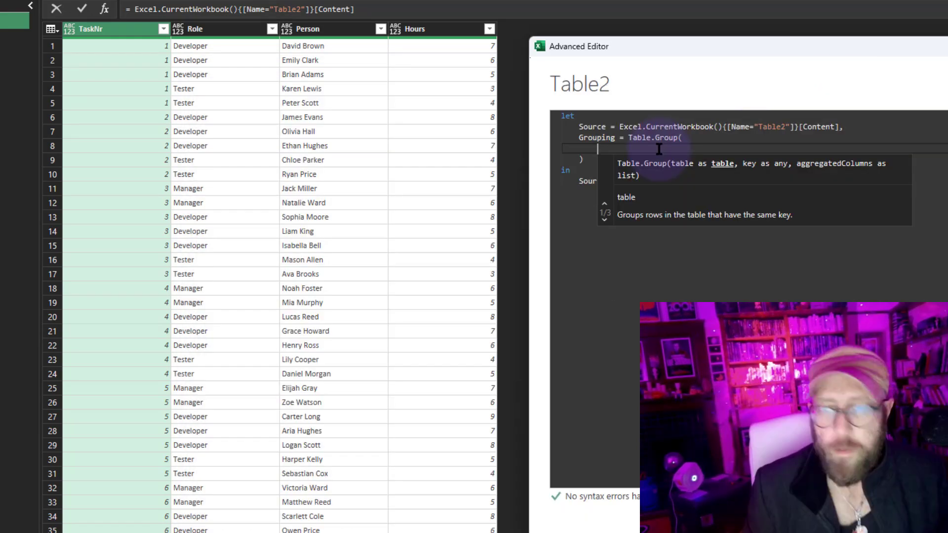
# Give Table.Group the Source table, the comment "// Group 1 - Task Nr" and the key {"TaskNr"}
pyautogui.write('Source,')
pyautogui.press('Return')
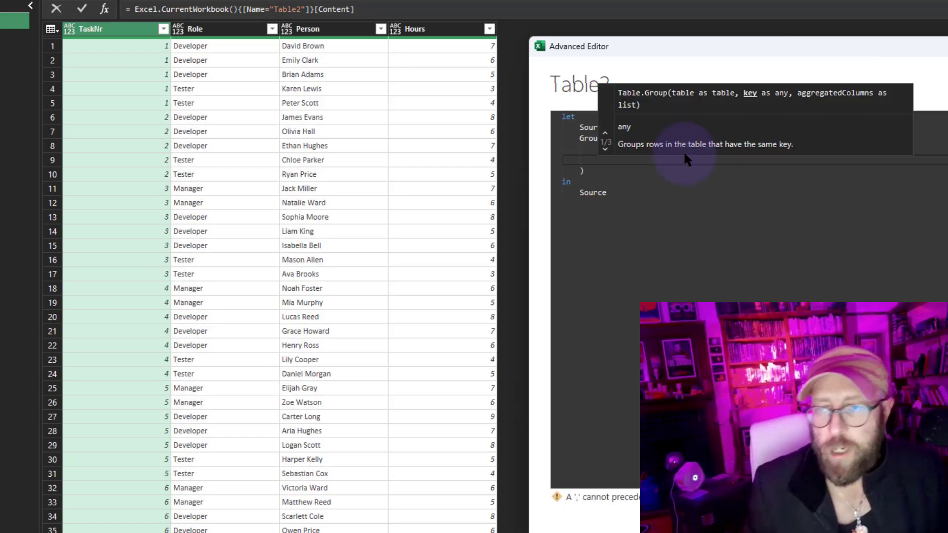
pyautogui.click(739, 208)
pyautogui.click(640, 153)
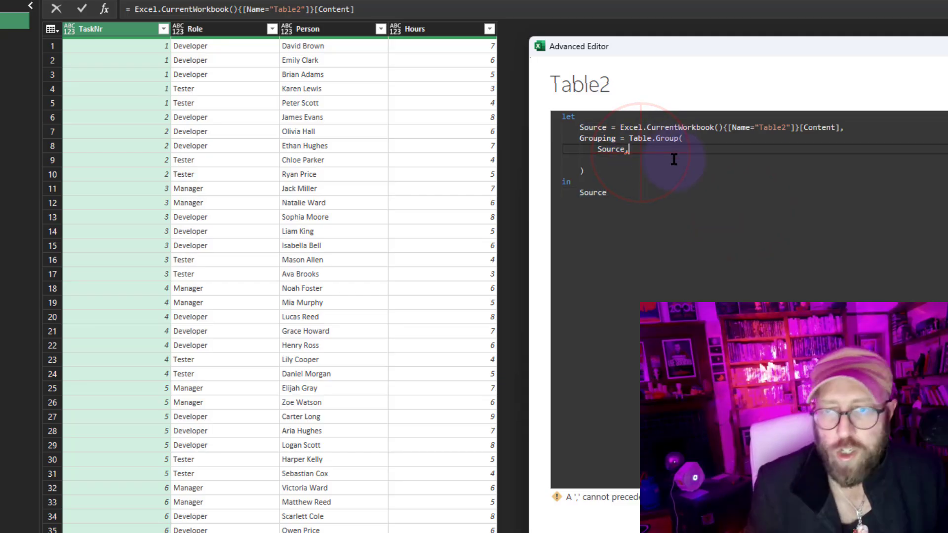
pyautogui.press('Return')
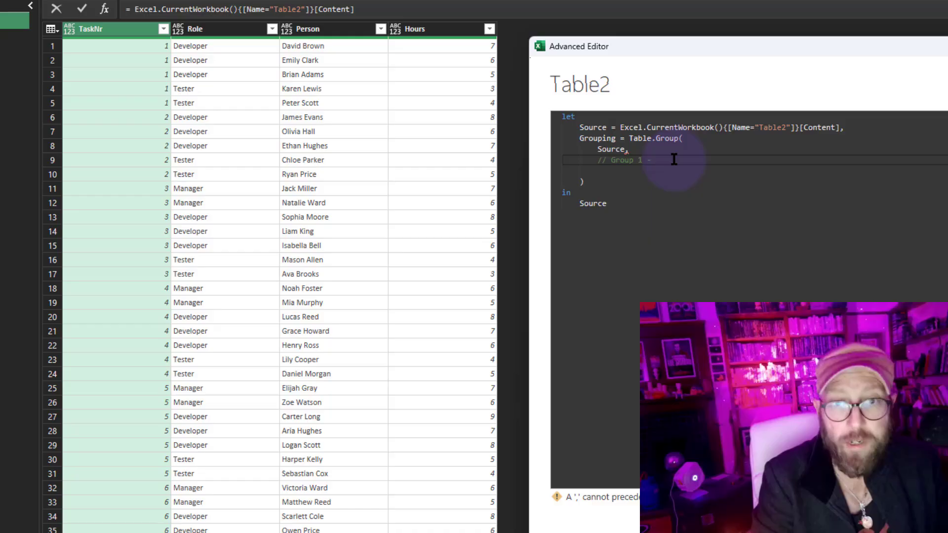
pyautogui.press('Return')
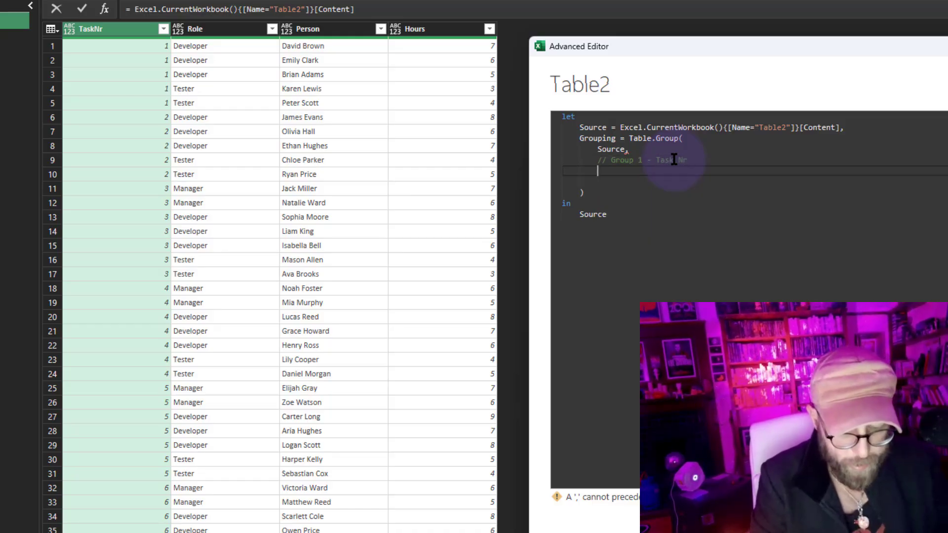
pyautogui.write('{"')
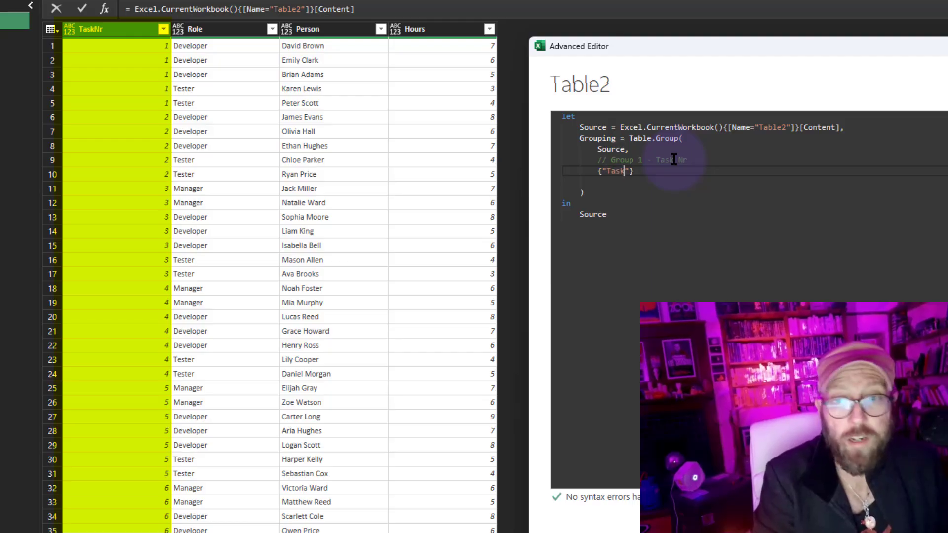
pyautogui.write('TaskNr')
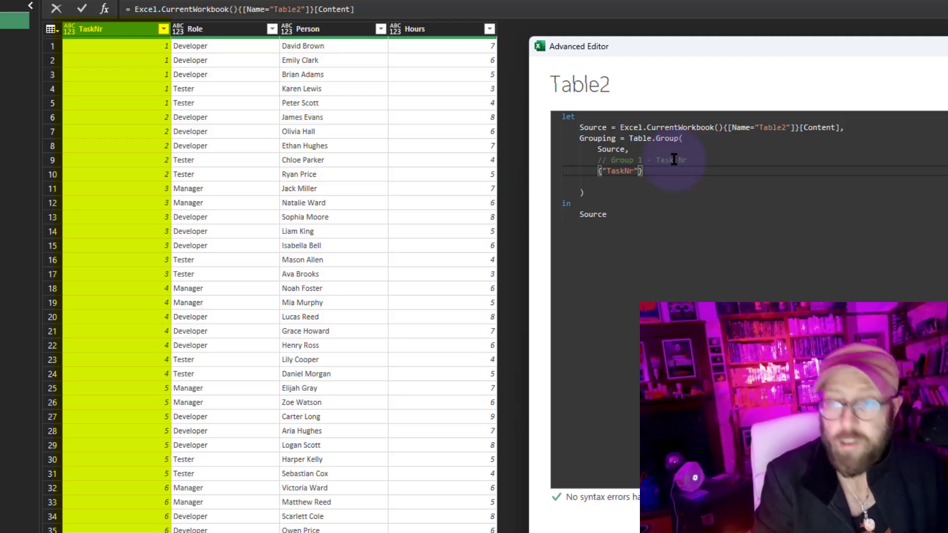
pyautogui.write(',')
# Add an aggregated column named "Data" to the Table.Group call, using each _ to keep all rows
pyautogui.press('Return')
pyautogui.write('{"Data')
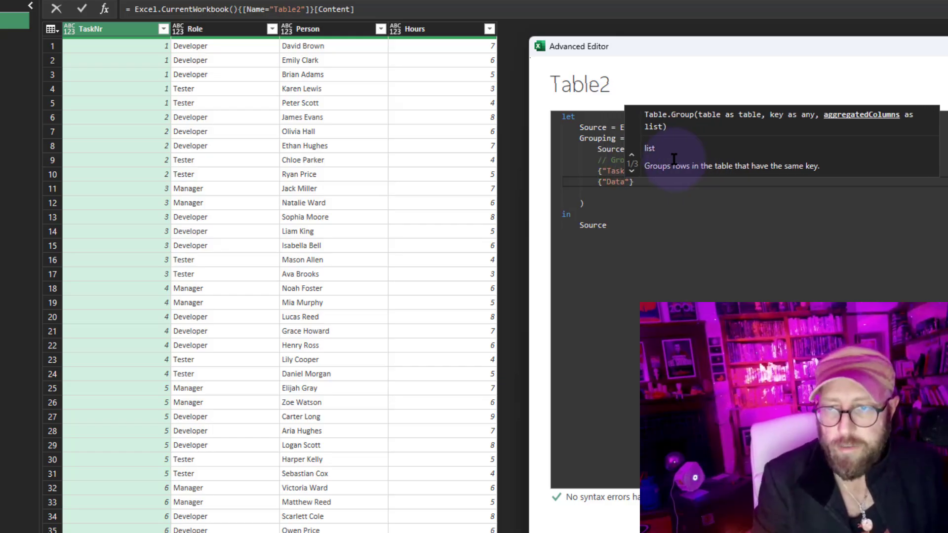
pyautogui.write('",')
pyautogui.press('Return')
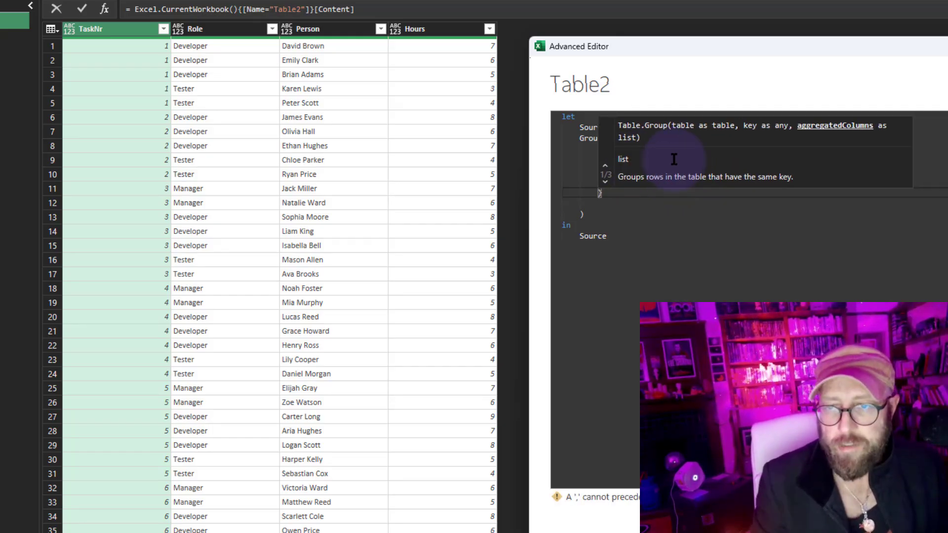
pyautogui.click(670, 248)
pyautogui.click(654, 184)
pyautogui.press('Return')
pyautogui.write('each _')
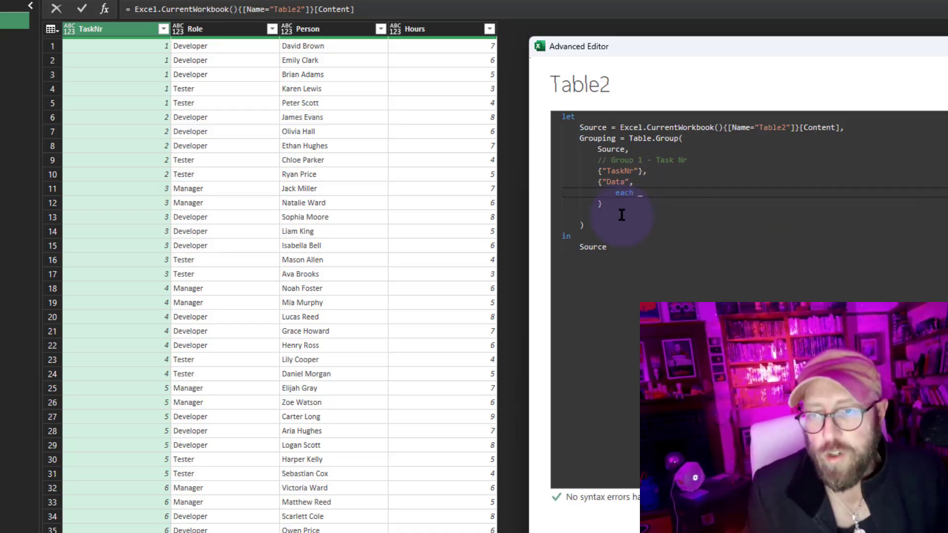
# Make the query return Grouping instead of Source and apply the edited code
pyautogui.click(602, 228)
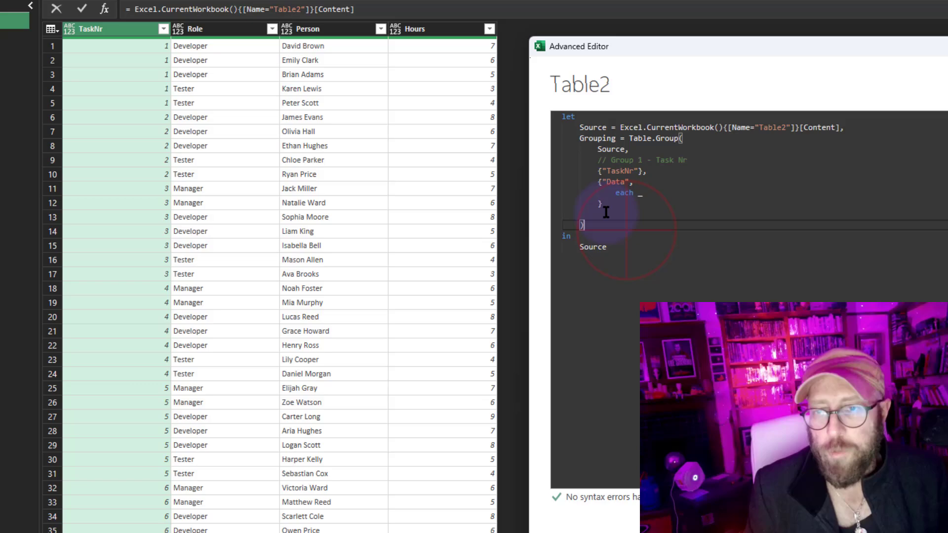
pyautogui.doubleClick(598, 139)
pyautogui.hotkey('ctrl', 'c')
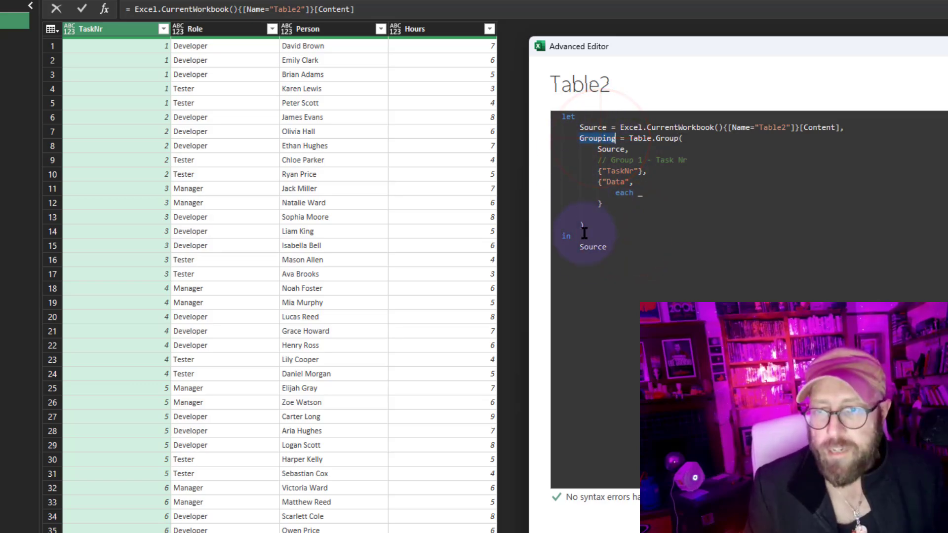
pyautogui.doubleClick(592, 247)
pyautogui.hotkey('ctrl', 'v')
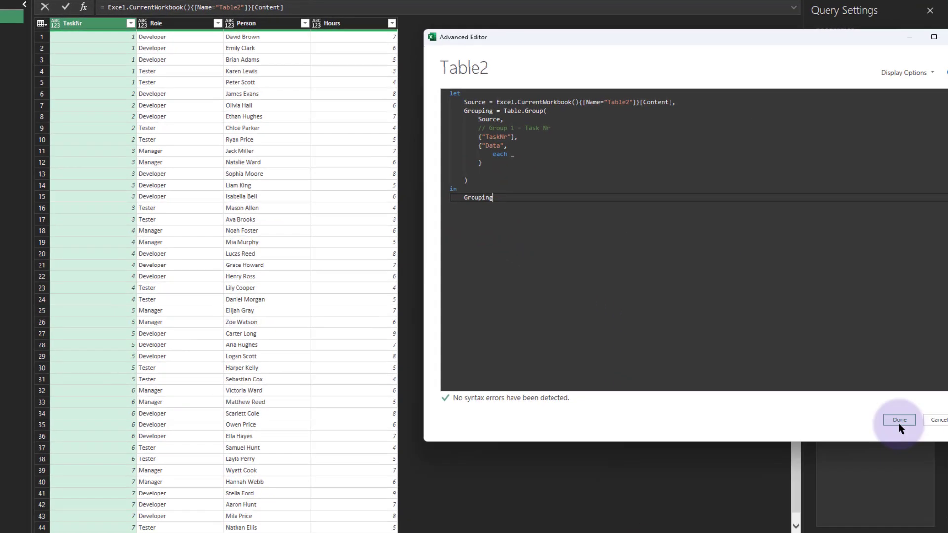
pyautogui.click(865, 408)
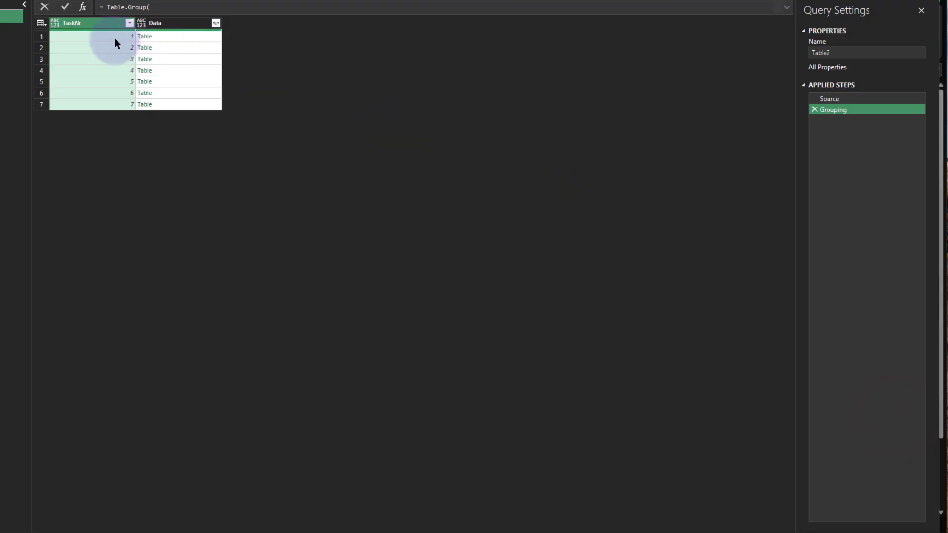
# Preview the nested Data tables for tasks 1 and 4 in an enlarged preview area
pyautogui.click(100, 37)
pyautogui.click(177, 36)
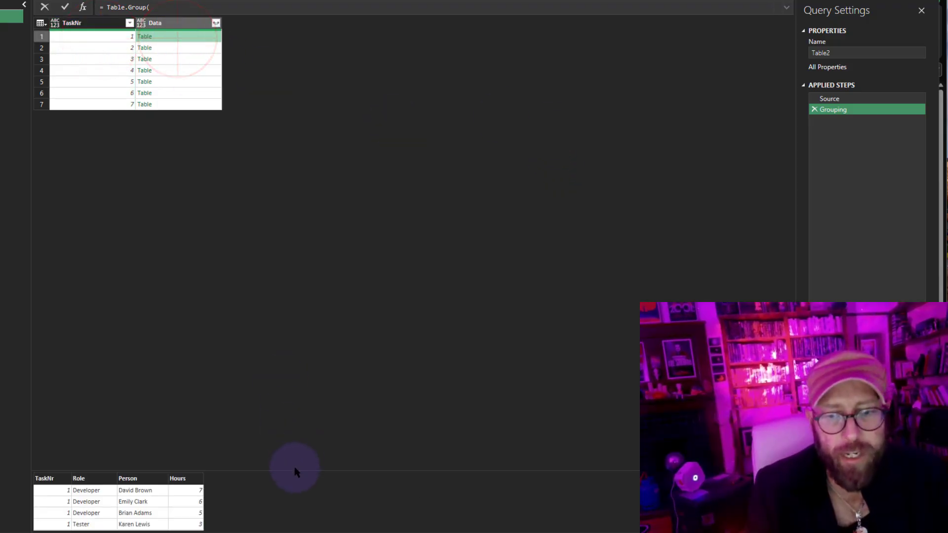
pyautogui.moveTo(294, 470); pyautogui.dragTo(277, 213)
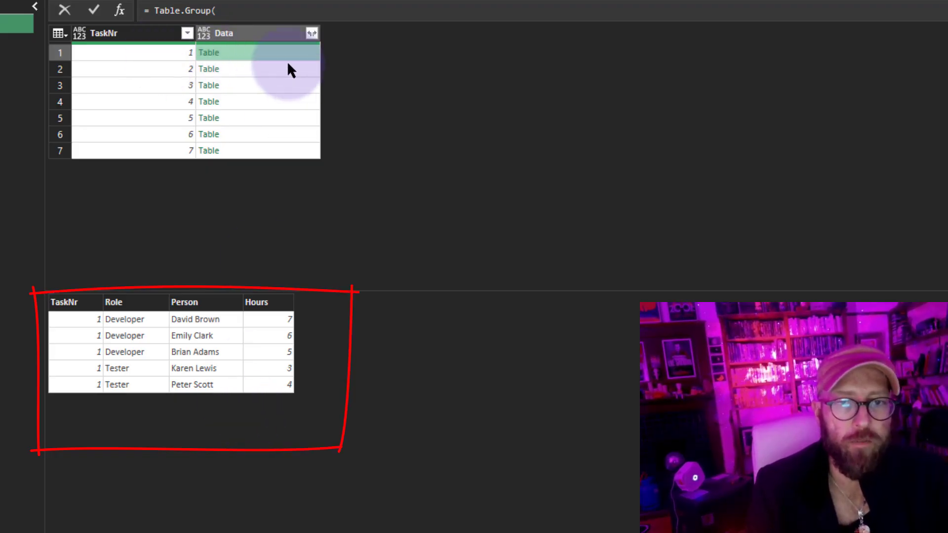
pyautogui.click(282, 101)
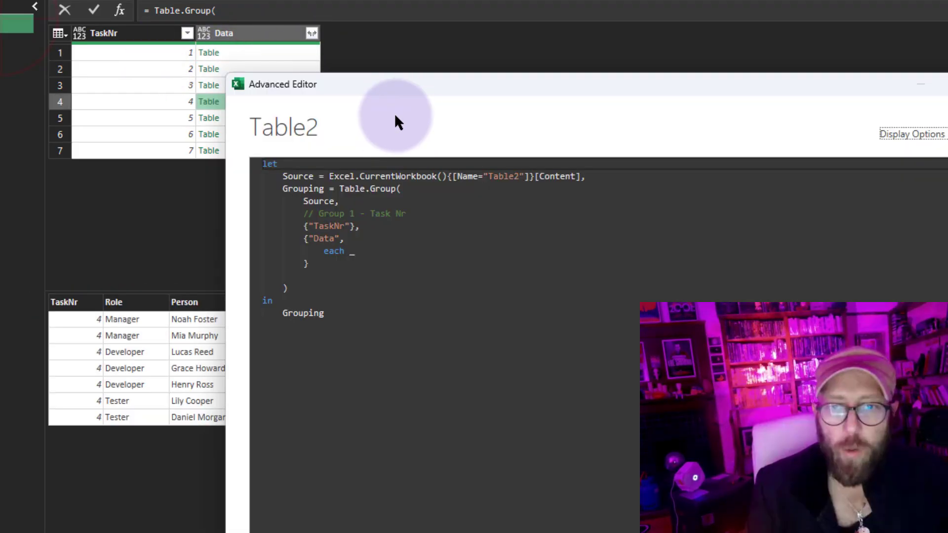
# Replace the underscore after each in the Data aggregation with the comment "// Group 2 - Role"
pyautogui.moveTo(422, 79); pyautogui.dragTo(653, 31)
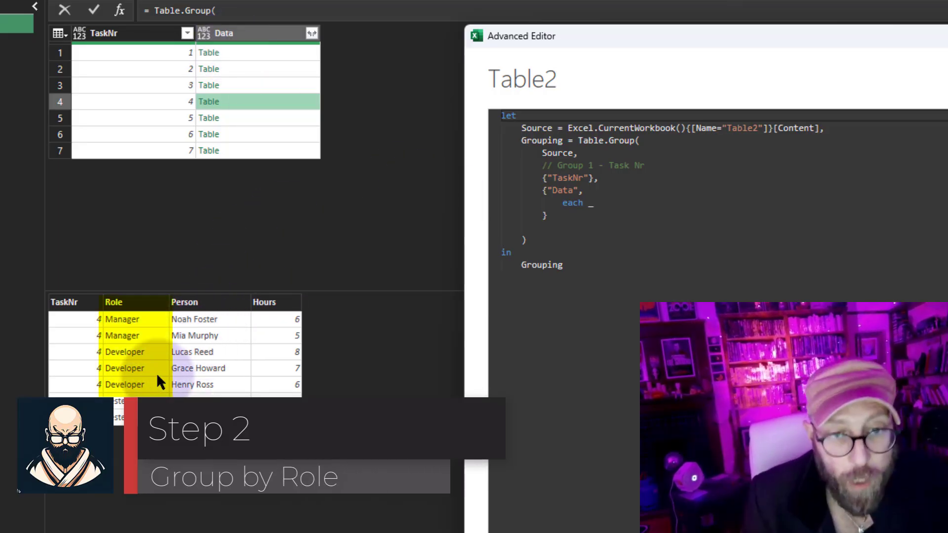
pyautogui.click(609, 204)
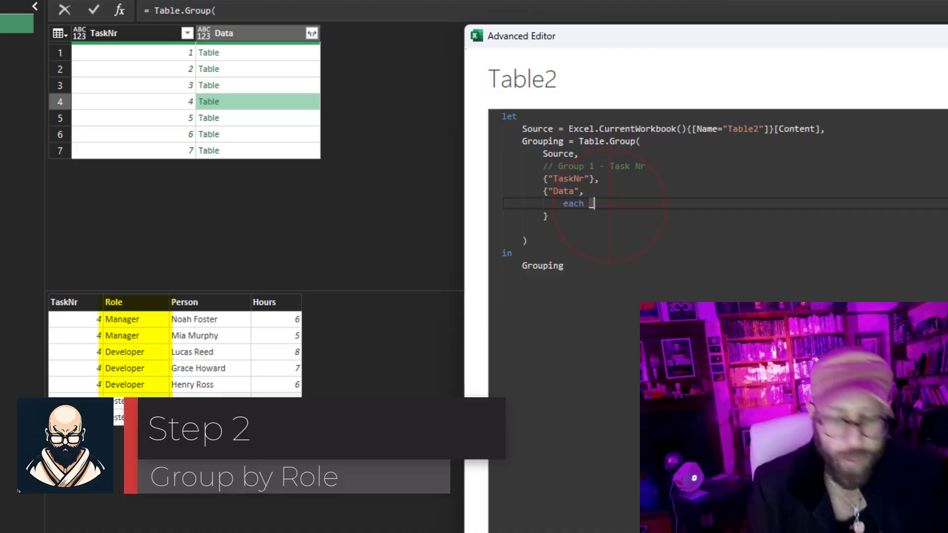
pyautogui.press('BackSpace')
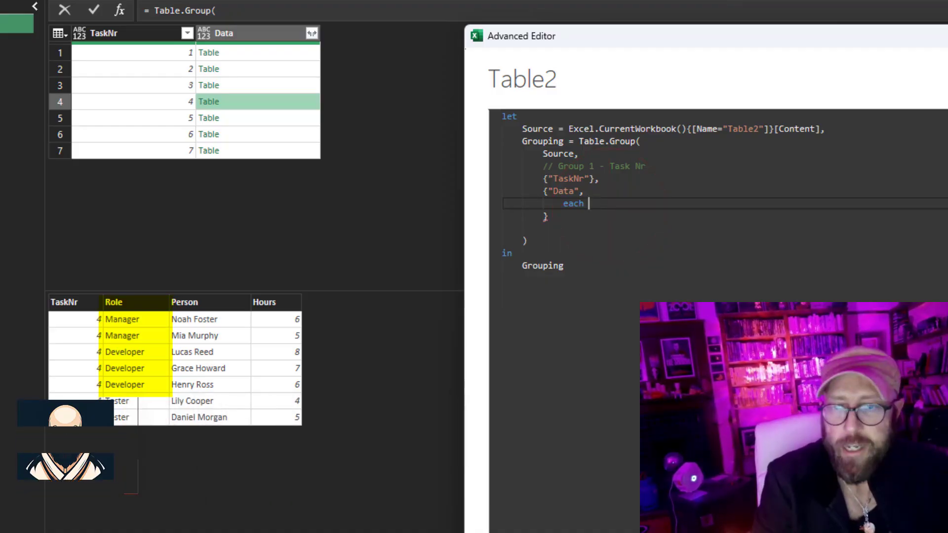
pyautogui.press('Return')
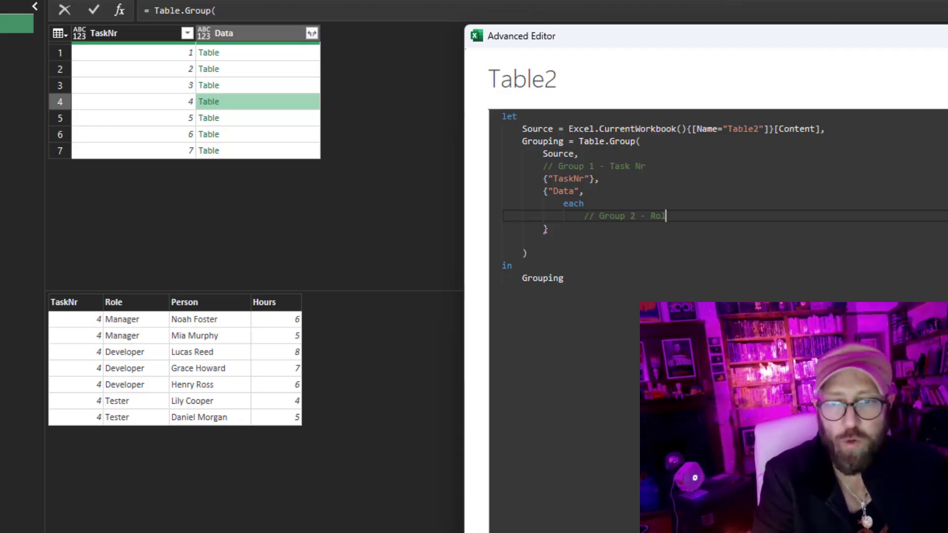
pyautogui.press('Return')
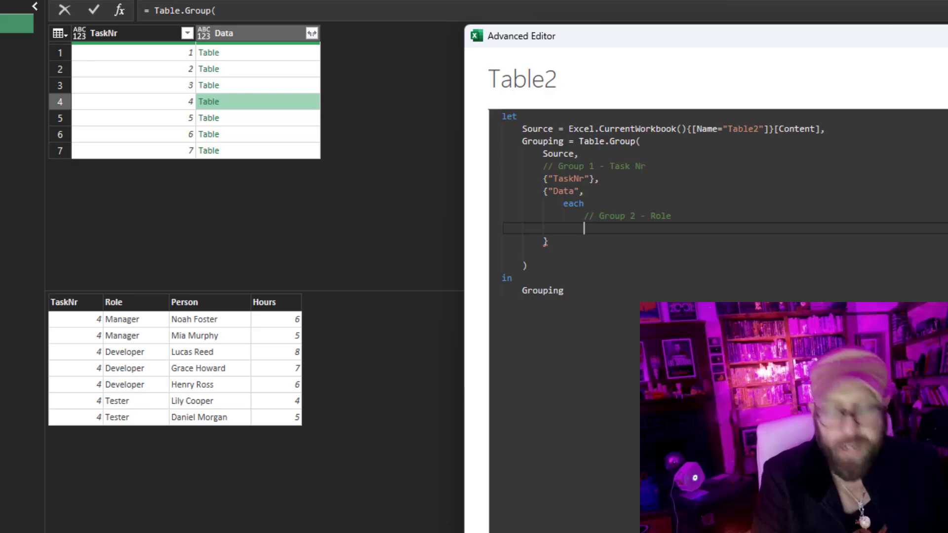
# Add an empty nested let/in block below the "// Group 2 - Role" comment
pyautogui.write('let')
pyautogui.press('Return')
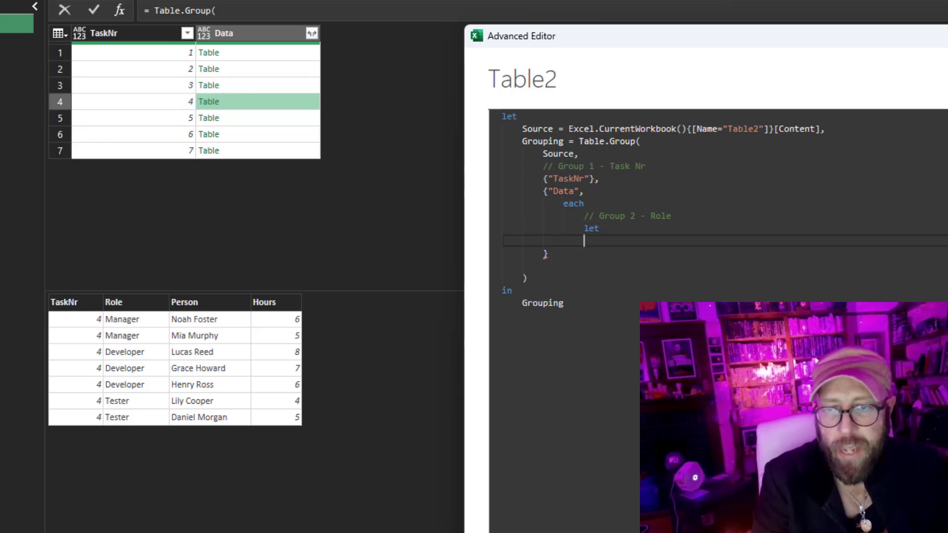
pyautogui.press('Return')
pyautogui.write('in')
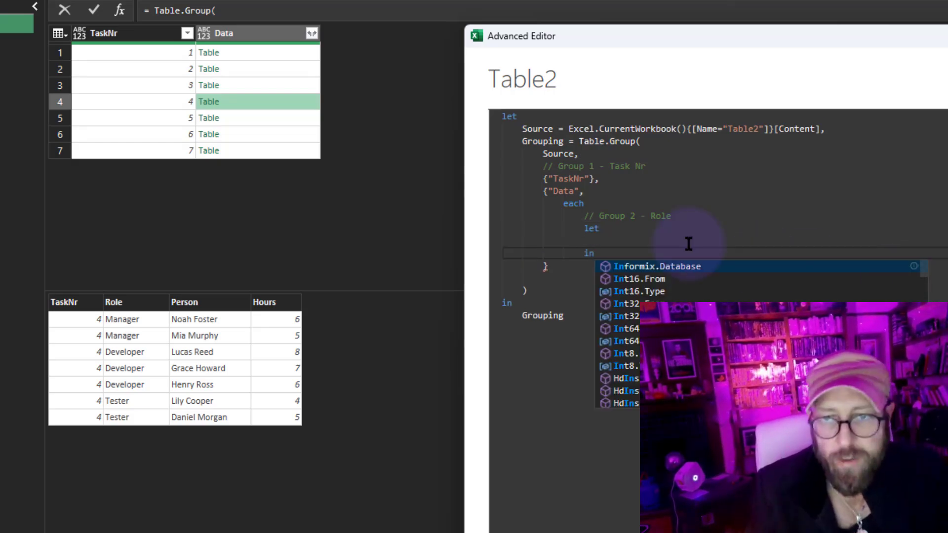
pyautogui.click(636, 229)
pyautogui.press('Return')
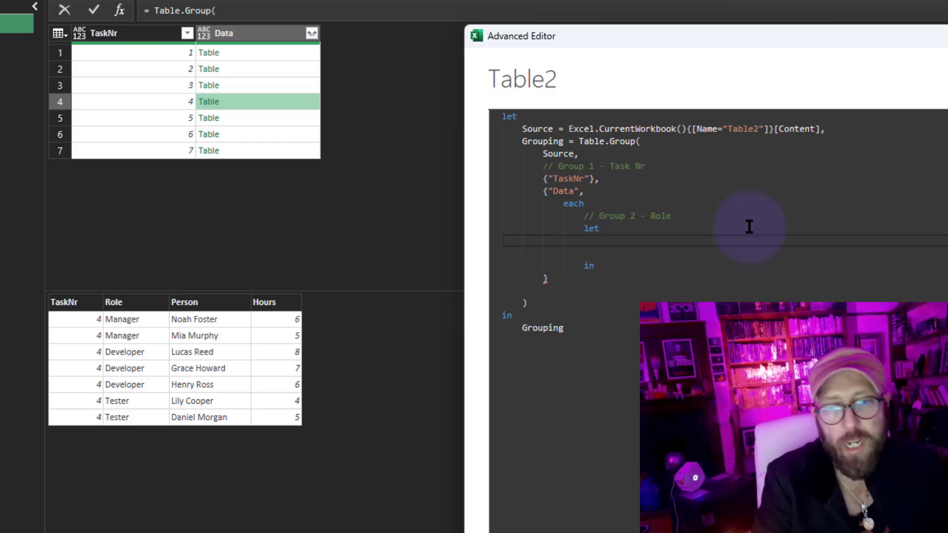
# Define a RoleGroup variable in the nested let as a Table.Group call with its parentheses on separate lines
pyautogui.write('RoleGrou')
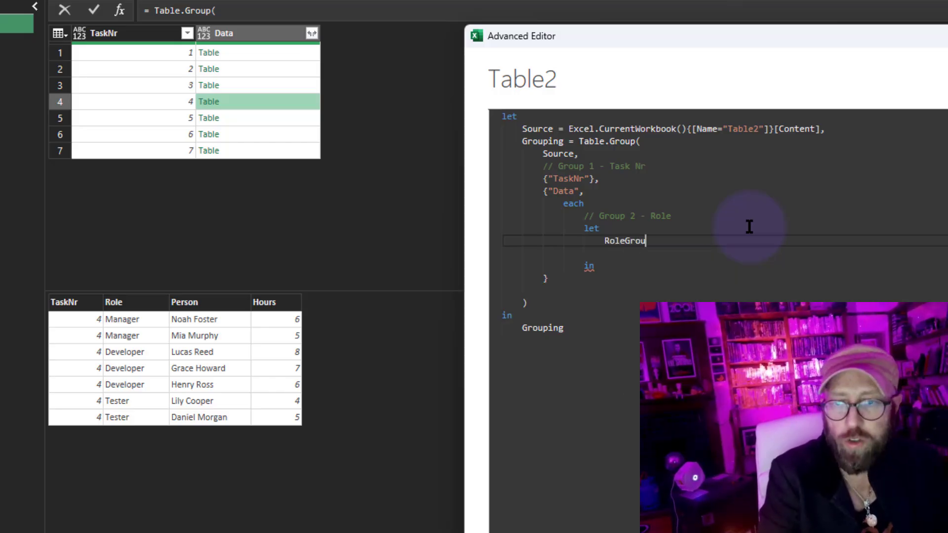
pyautogui.write('p = tablegroup')
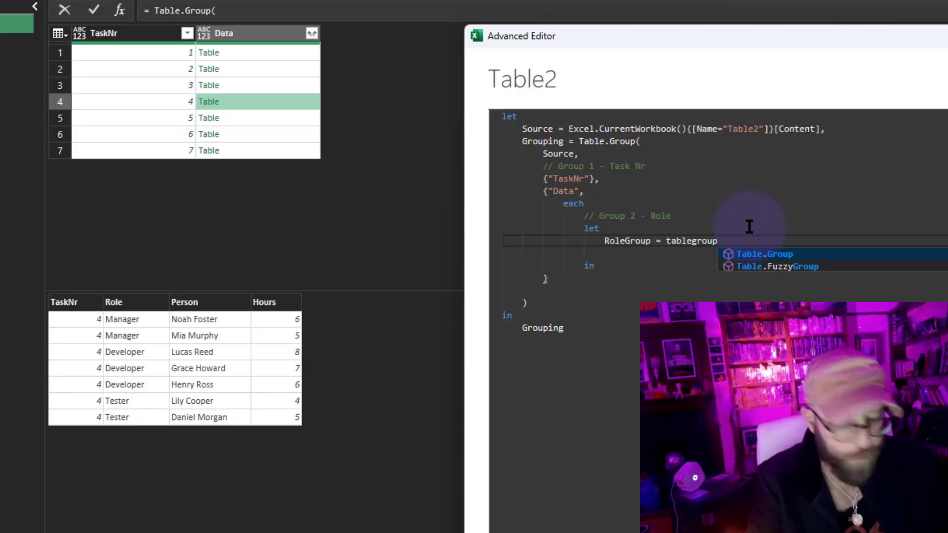
pyautogui.press('Tab')
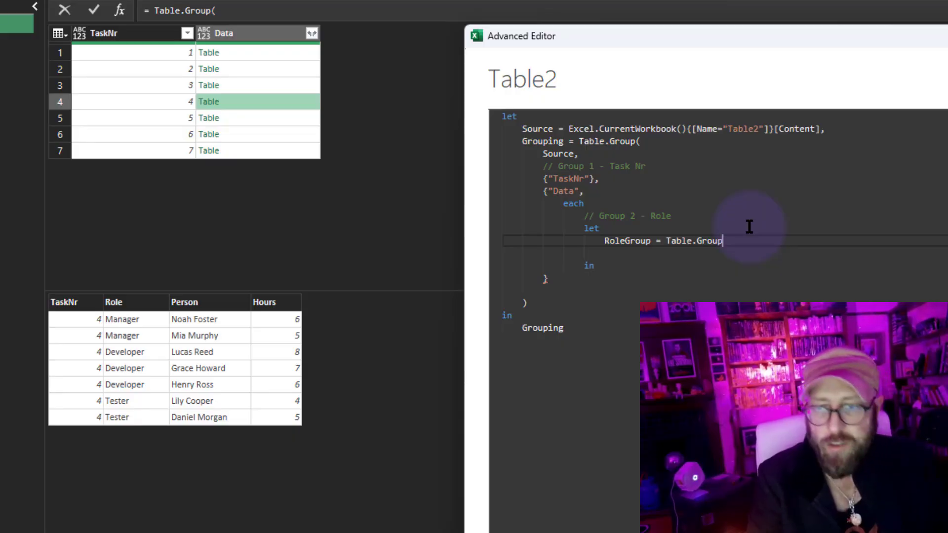
pyautogui.write('(')
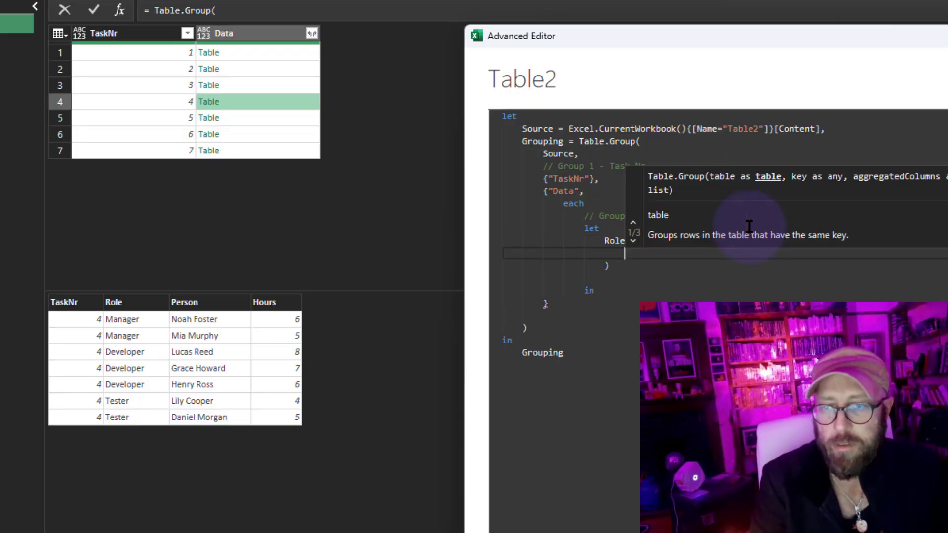
pyautogui.press('Return')
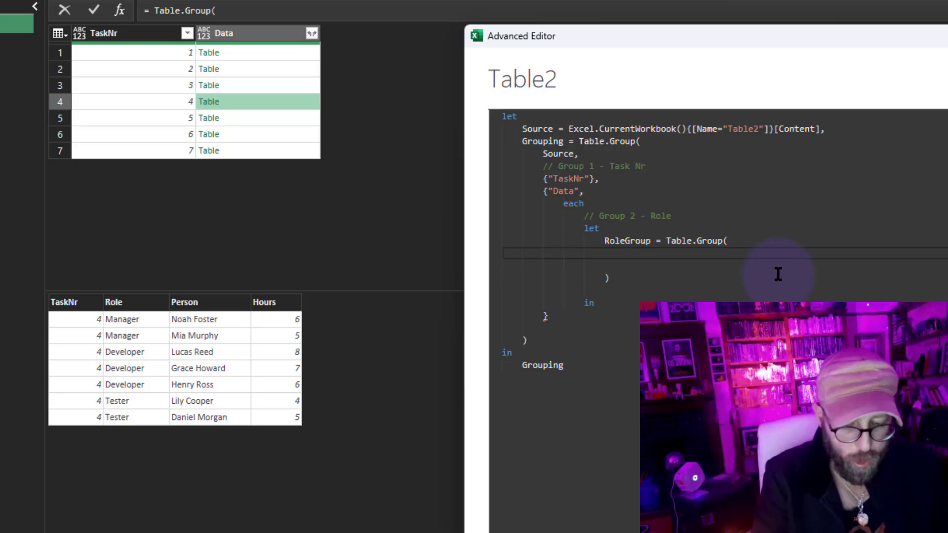
# Give the nested Table.Group call the current table _ and the key {"Role"}
pyautogui.write('{"Role')
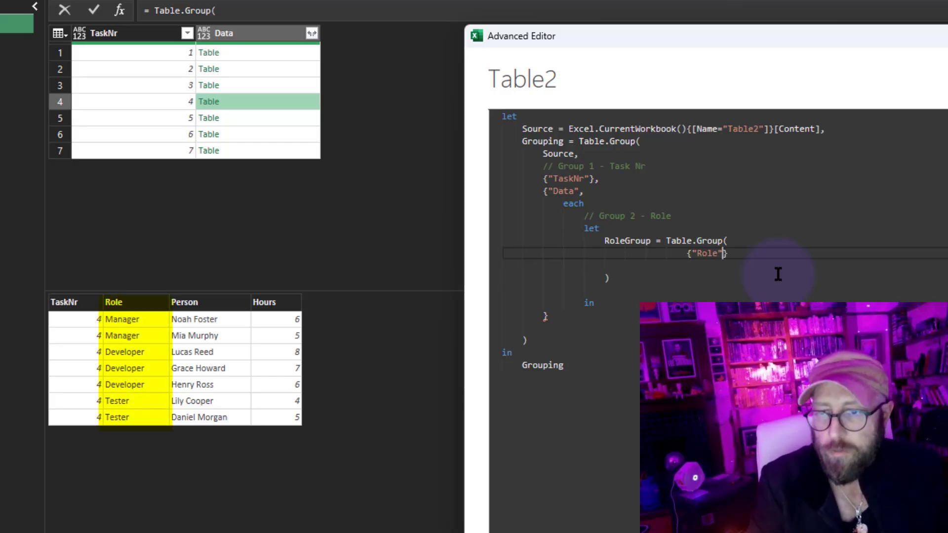
pyautogui.click(745, 241)
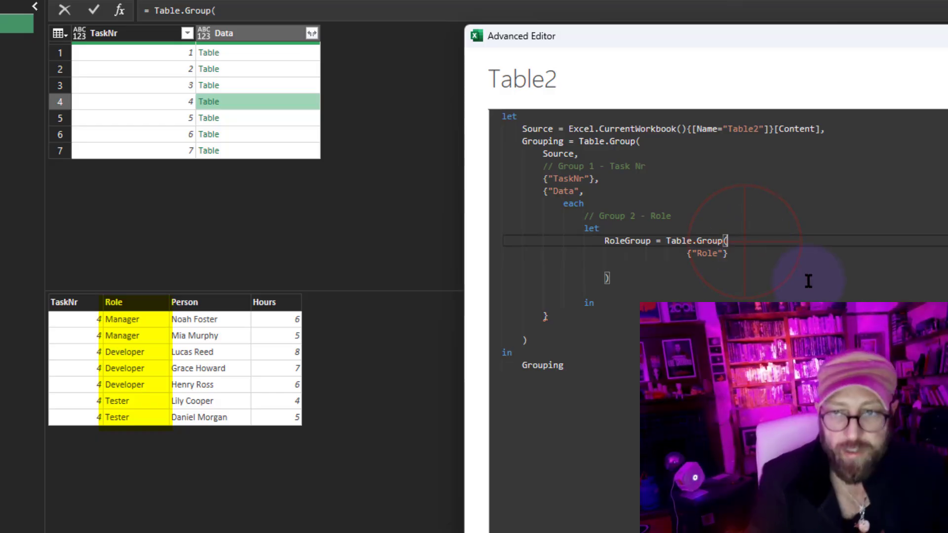
pyautogui.press('Return')
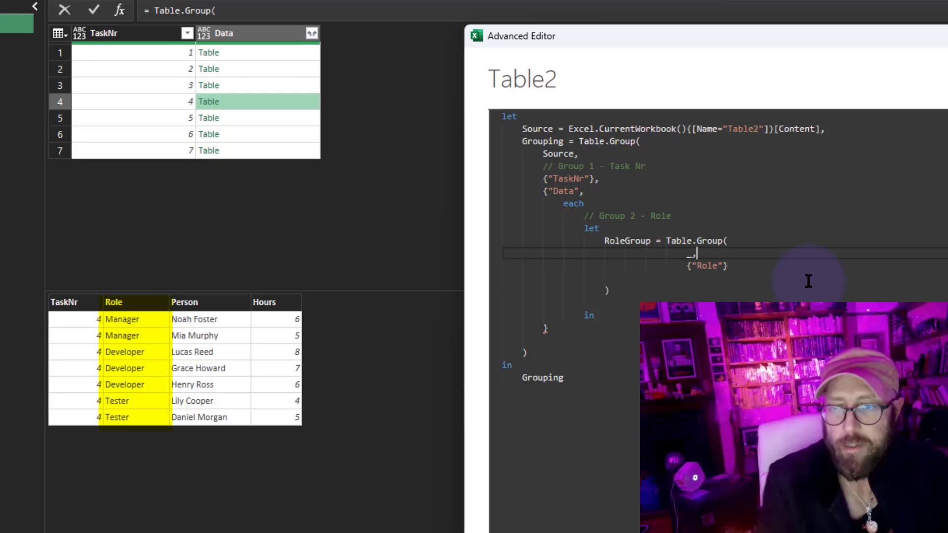
pyautogui.click(755, 277)
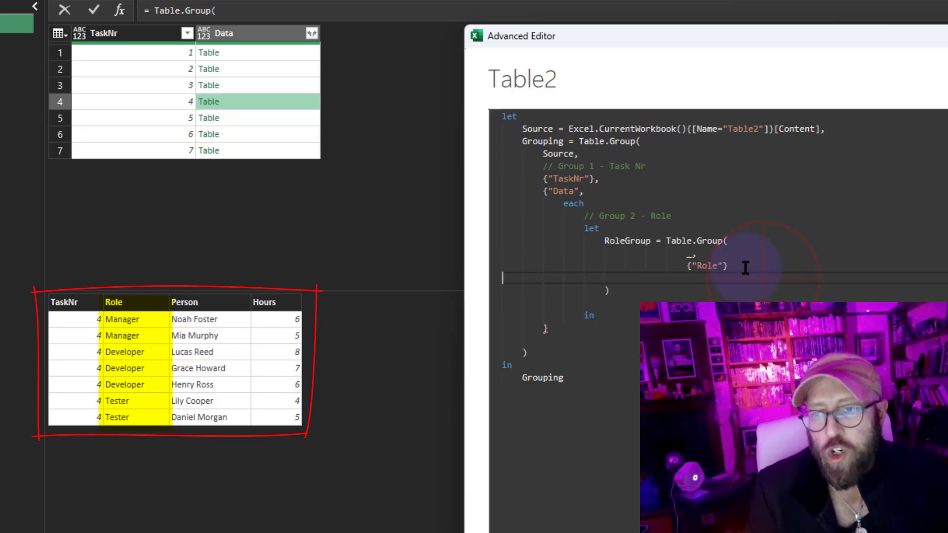
pyautogui.click(745, 267)
pyautogui.write(',')
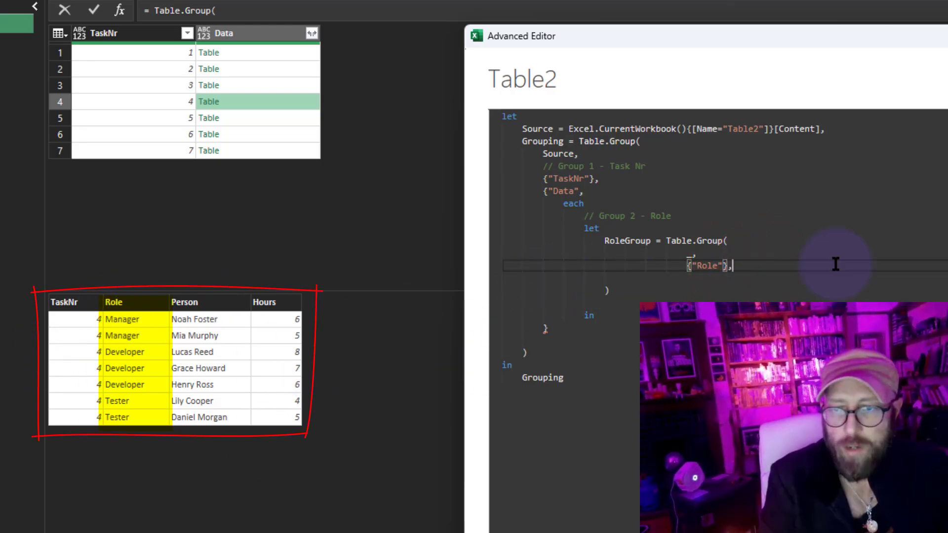
# Add an aggregated column list named "rcd" below the Role key in the nested Table.Group call
pyautogui.press('Return')
pyautogui.write('{"')
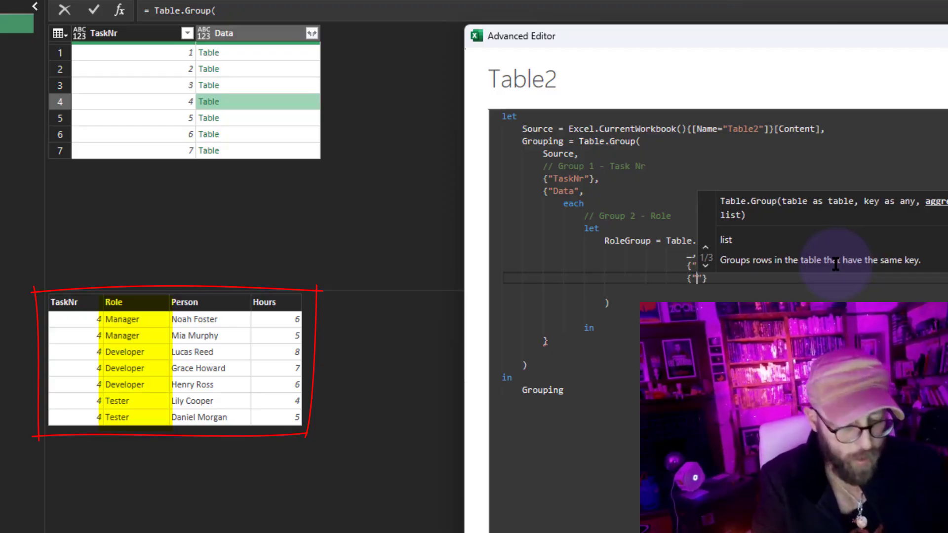
pyautogui.write('rcd",')
pyautogui.press('Return')
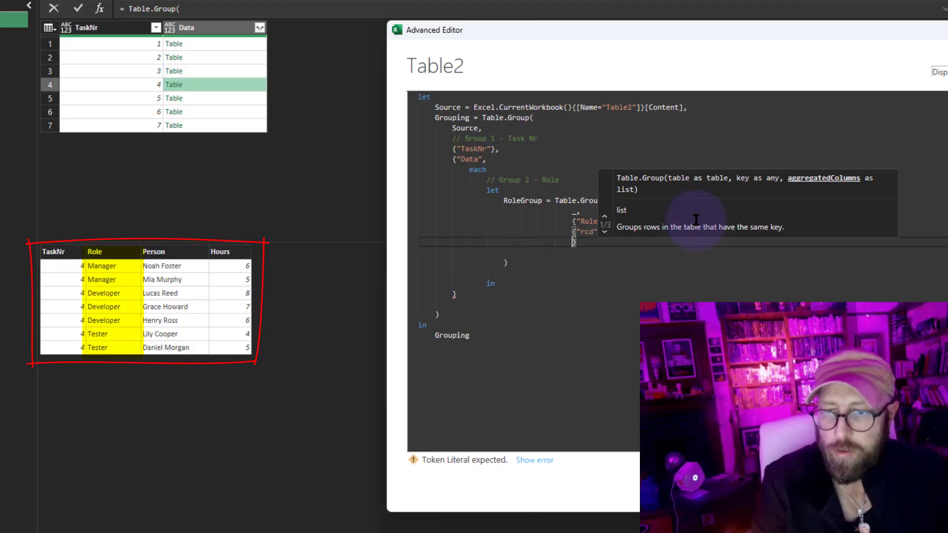
pyautogui.press('Return')
pyautogui.press('Return')
pyautogui.click(674, 144)
pyautogui.click(605, 236)
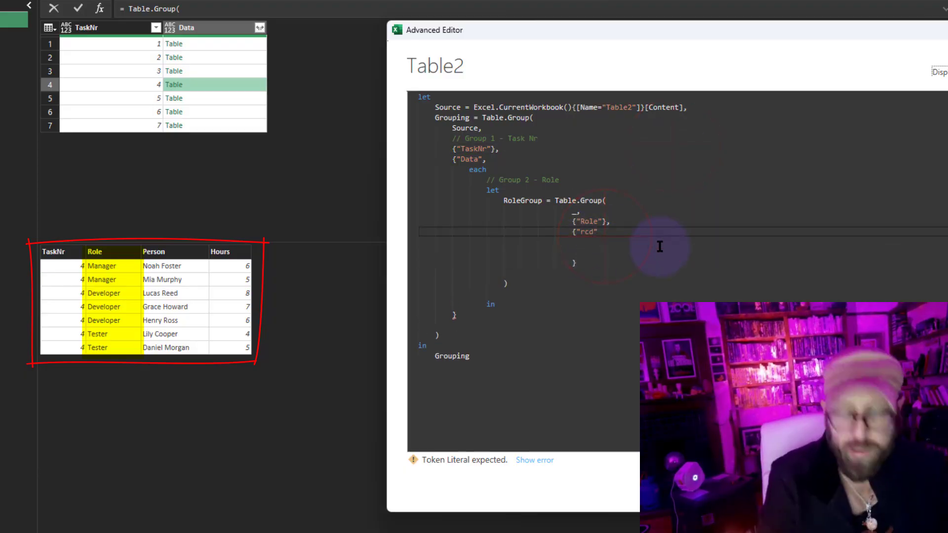
# Make the rcd column compute each [Role]{0} & "s" and remove the spare lines beneath it
pyautogui.write(',')
pyautogui.press('Return')
pyautogui.write('each')
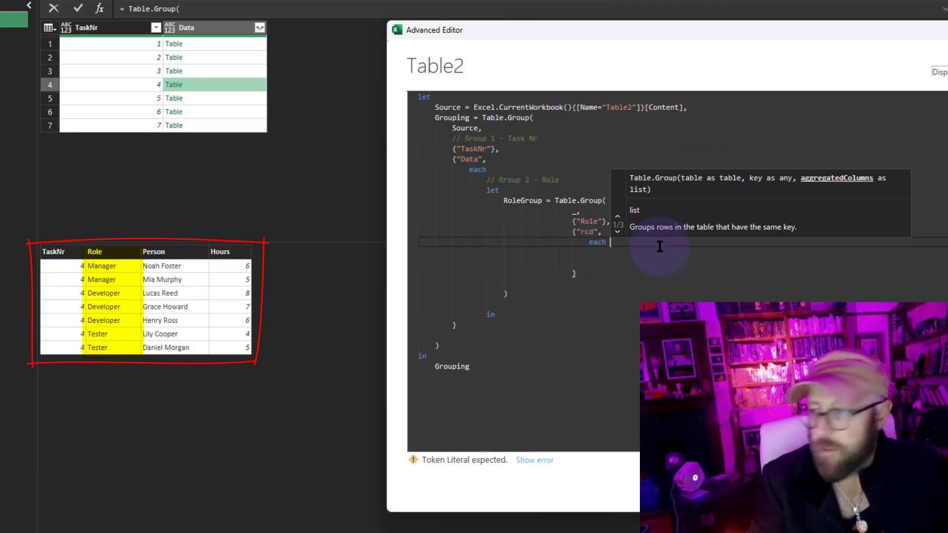
pyautogui.click(620, 242)
pyautogui.press('Delete')
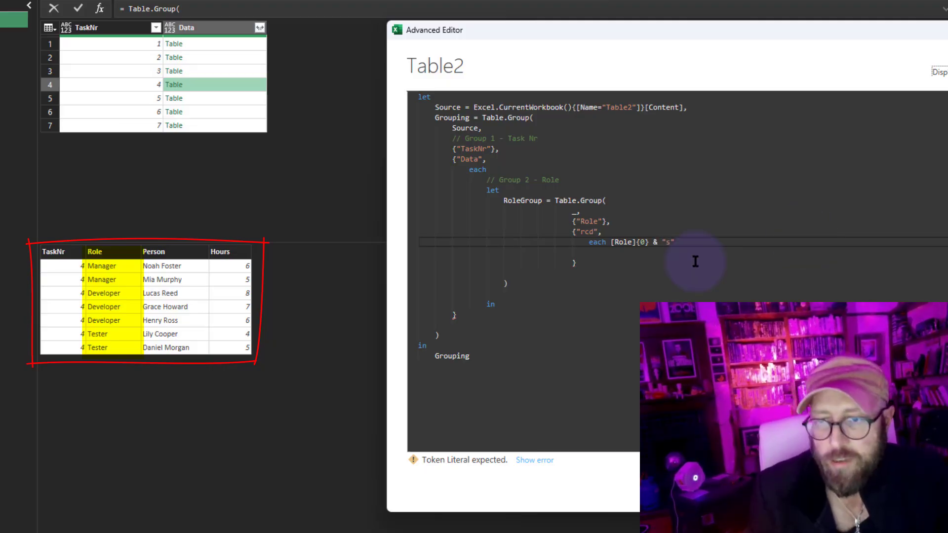
pyautogui.press('Delete')
# Return RoleGroup from the nested let and apply the code to preview the nested Data table for task 1
pyautogui.click(492, 294)
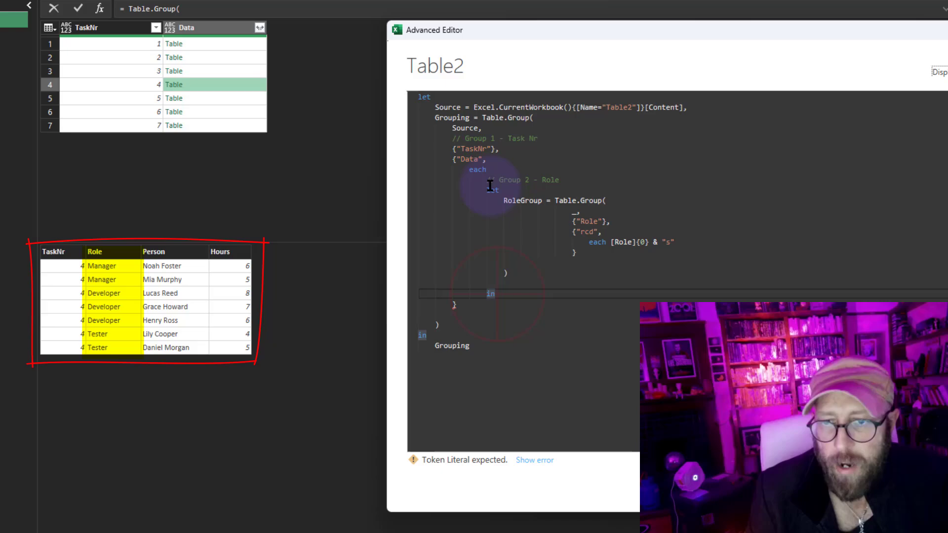
pyautogui.doubleClick(522, 200)
pyautogui.hotkey('ctrl', 'c')
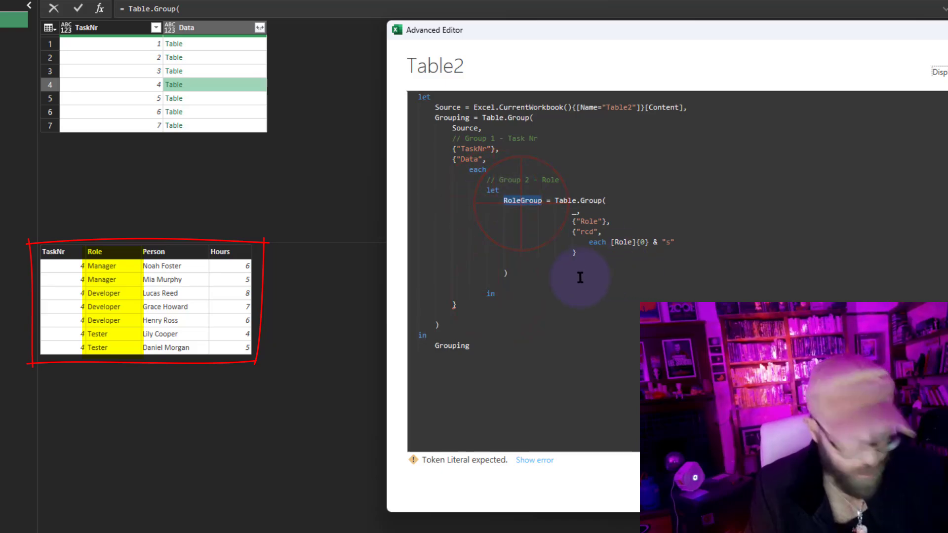
pyautogui.click(502, 295)
pyautogui.press('Return')
pyautogui.hotkey('ctrl', 'v')
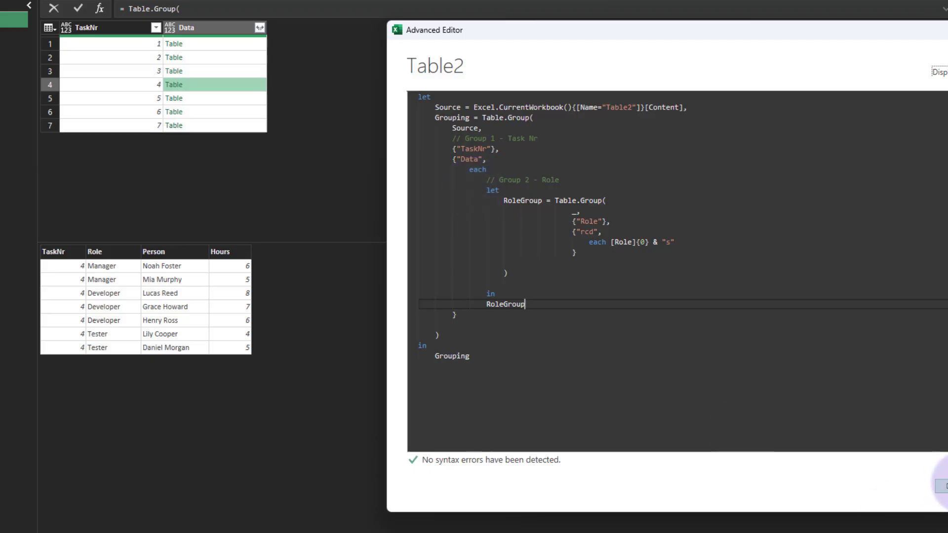
pyautogui.click(939, 484)
pyautogui.click(227, 46)
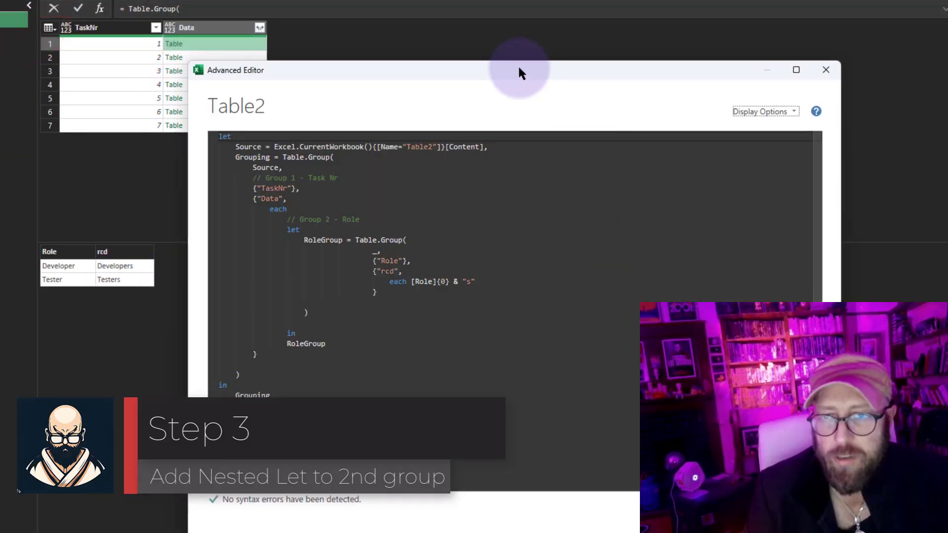
# Reopen the query code and enclose the rcd expression [Role]{0} & "s" in its own let/in block
pyautogui.moveTo(518, 73); pyautogui.dragTo(657, 8)
pyautogui.click(625, 213)
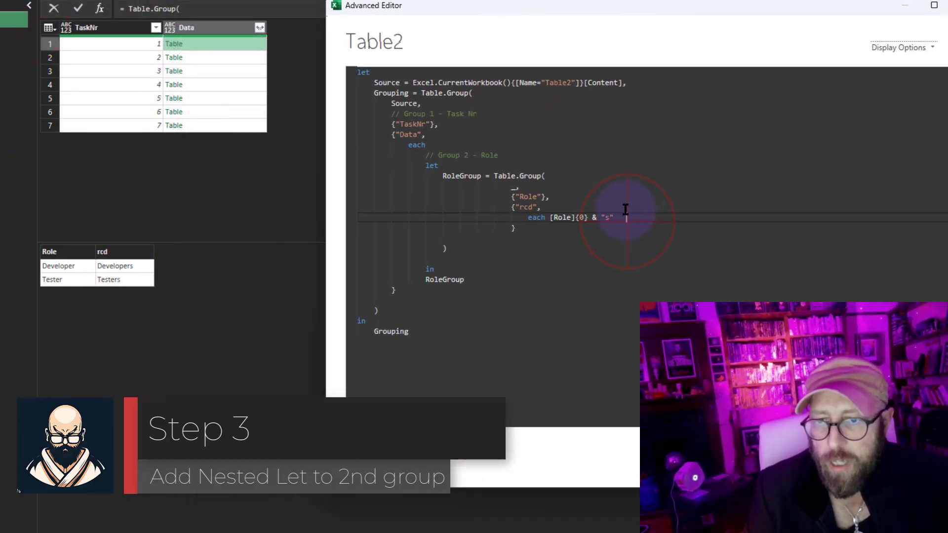
pyautogui.click(552, 217)
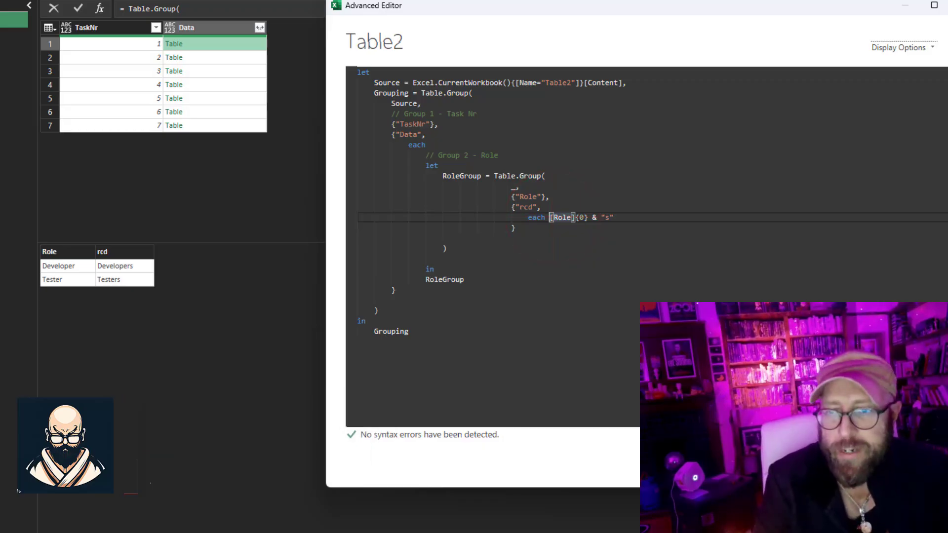
pyautogui.press('Return')
pyautogui.press('Return')
pyautogui.press('Return')
pyautogui.press('Up')
pyautogui.press('Up')
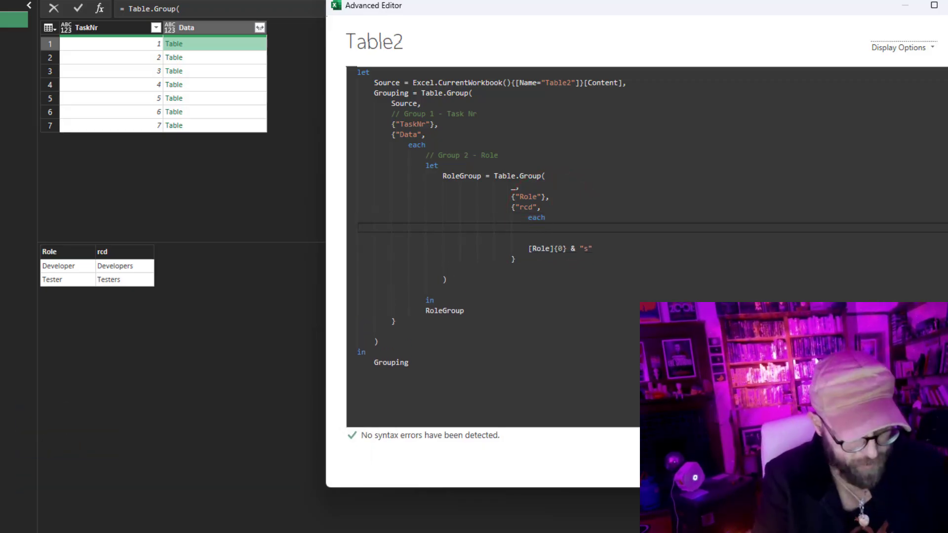
pyautogui.write('let')
pyautogui.press('Return')
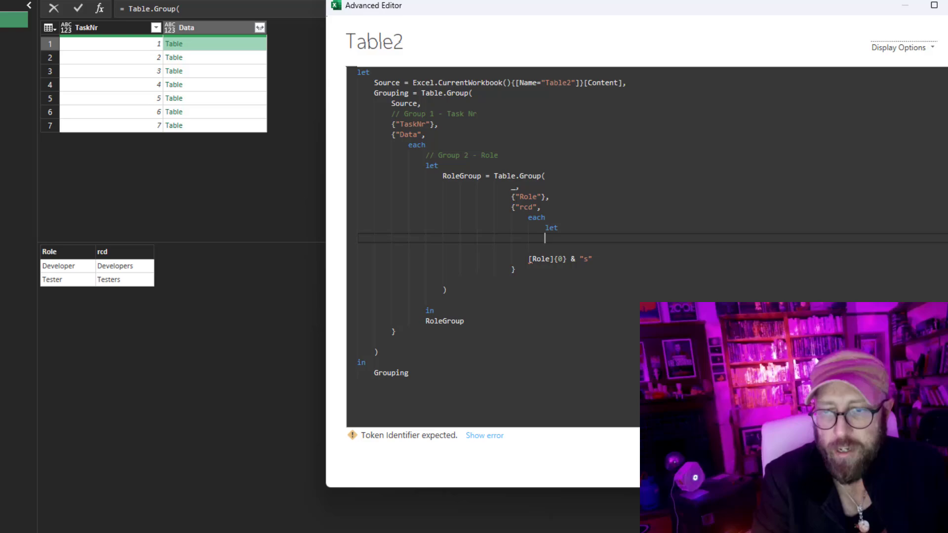
pyautogui.write('in')
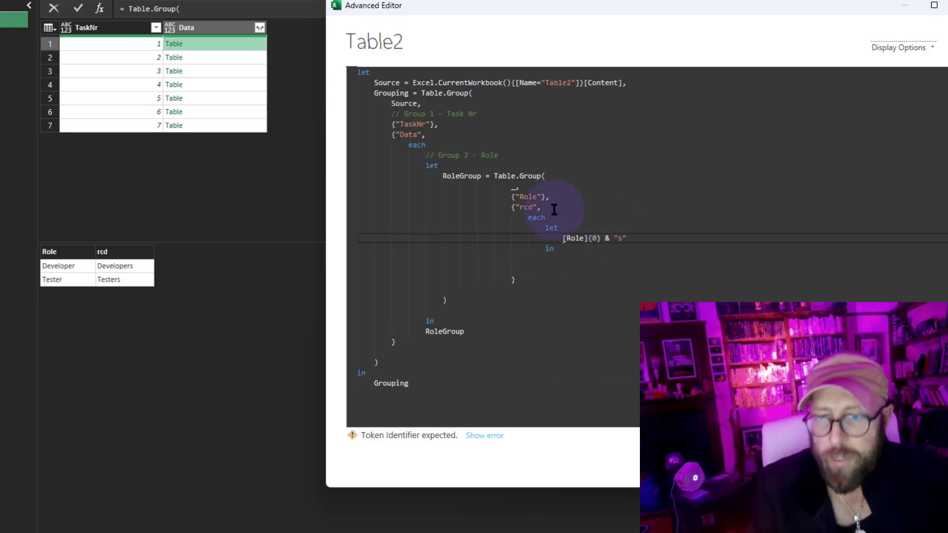
pyautogui.write('Role')
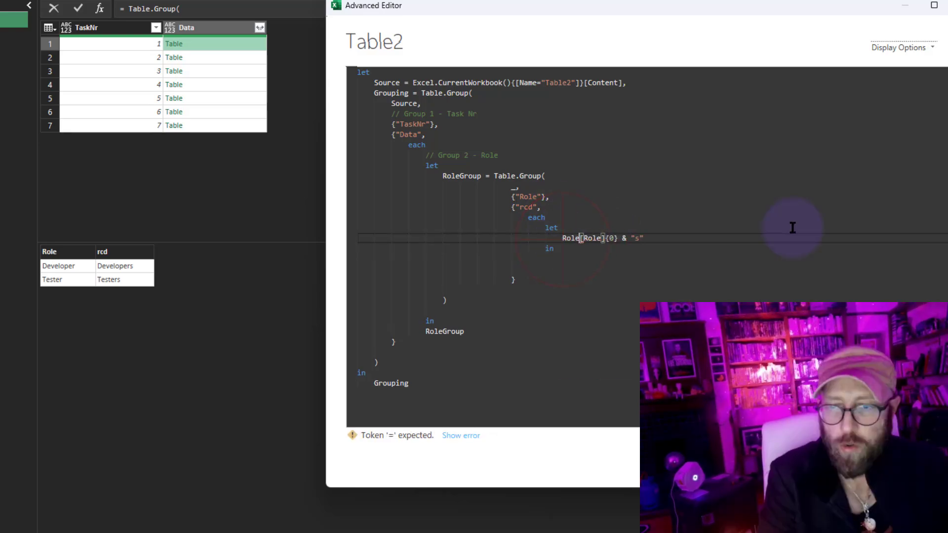
pyautogui.write('Pliural ')
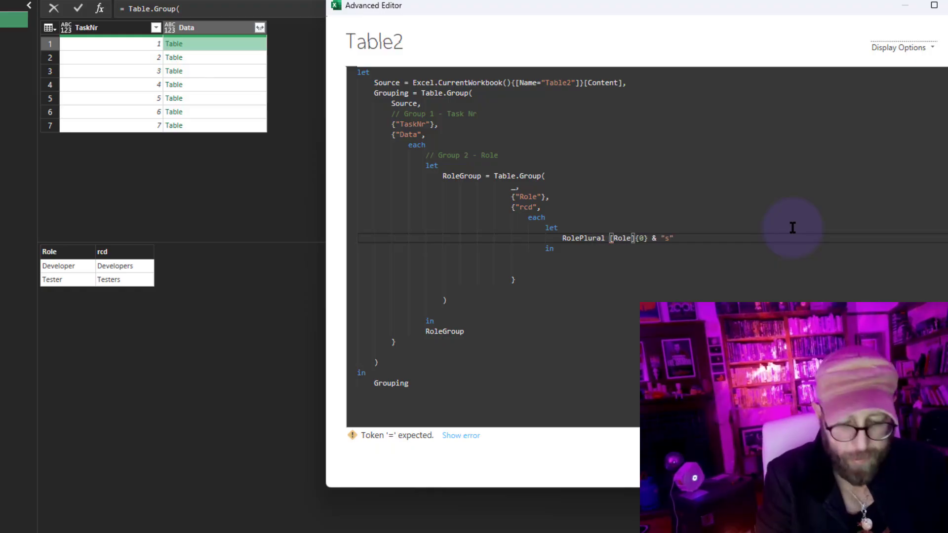
pyautogui.write('= ')
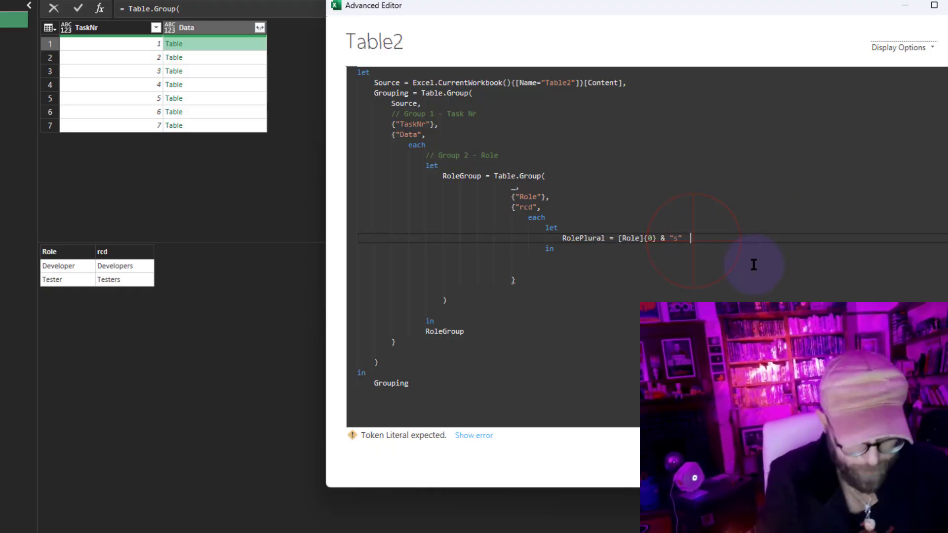
pyautogui.write(',')
# Add a RoleDesc variable to the innermost let that holds the list {RolePlural, RolePlural & " Hours"}
pyautogui.press('Return')
pyautogui.write('Rol')
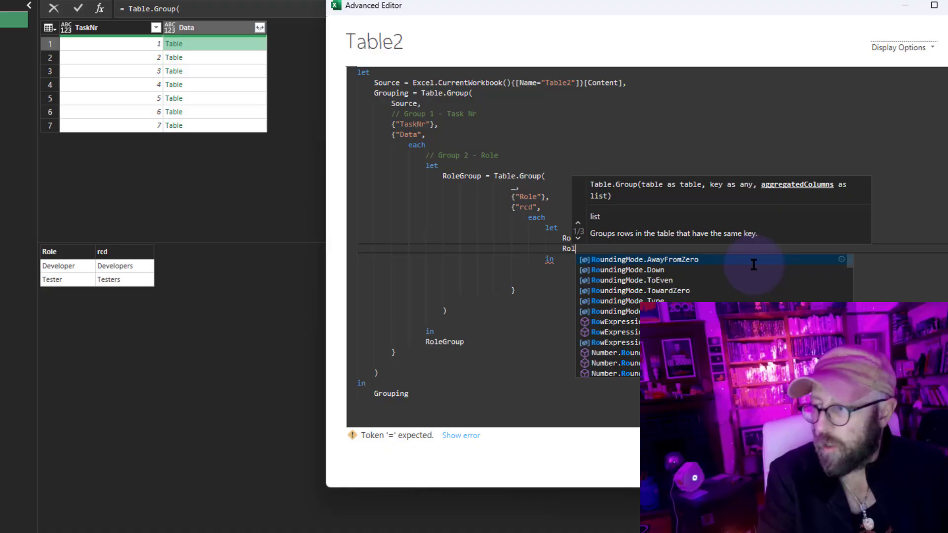
pyautogui.write('eDesc =')
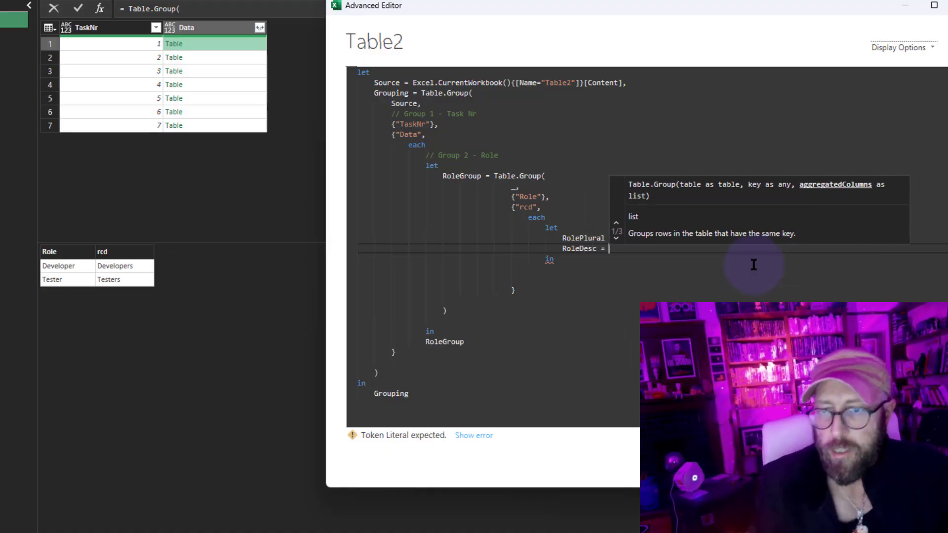
pyautogui.click(693, 281)
pyautogui.click(635, 250)
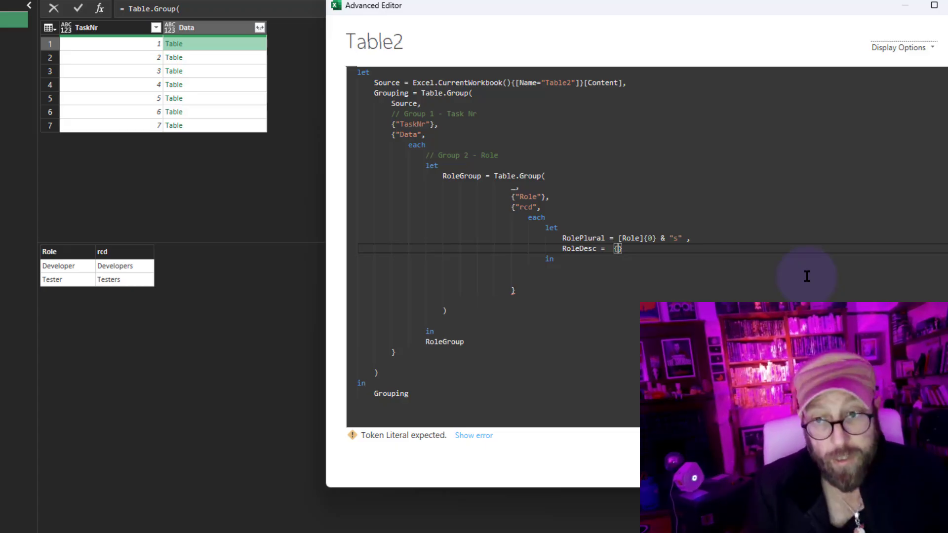
pyautogui.write('[R')
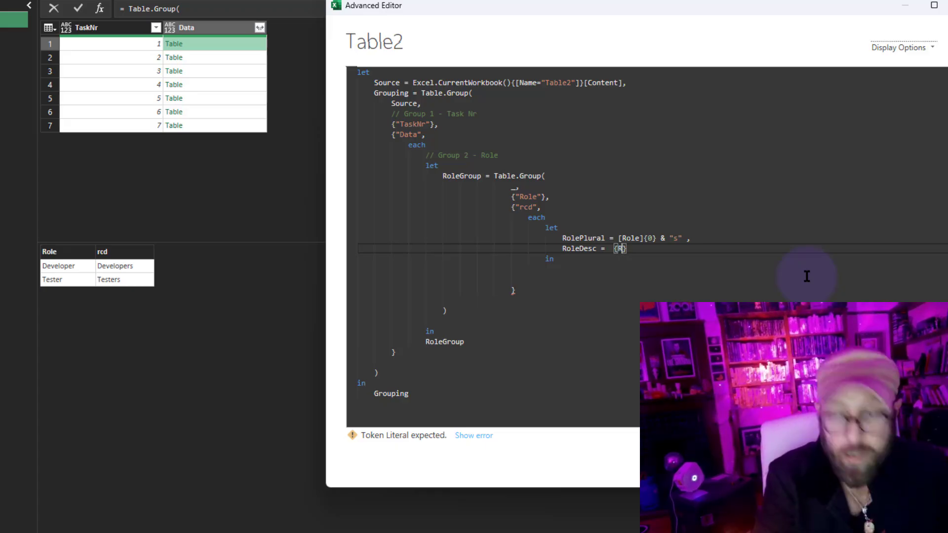
pyautogui.write('olePlural, ')
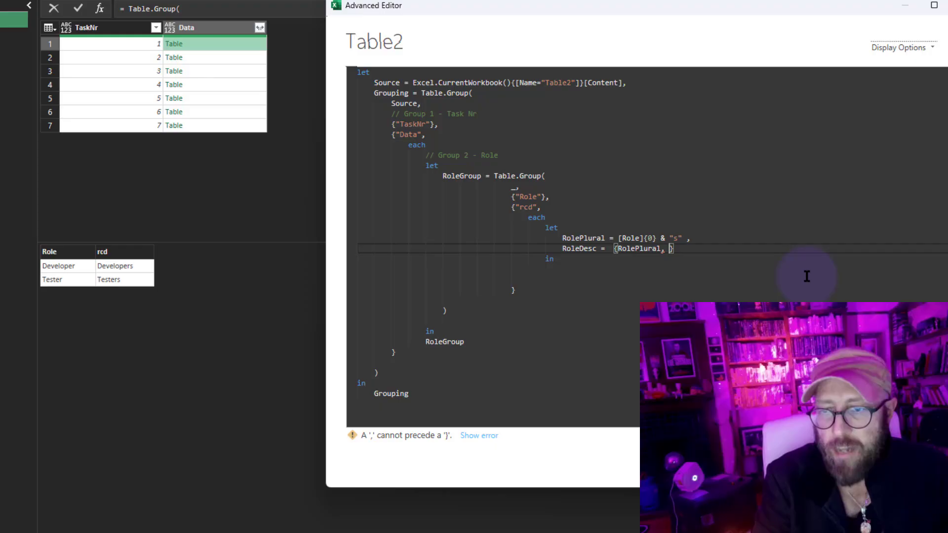
pyautogui.write('RolePlural')
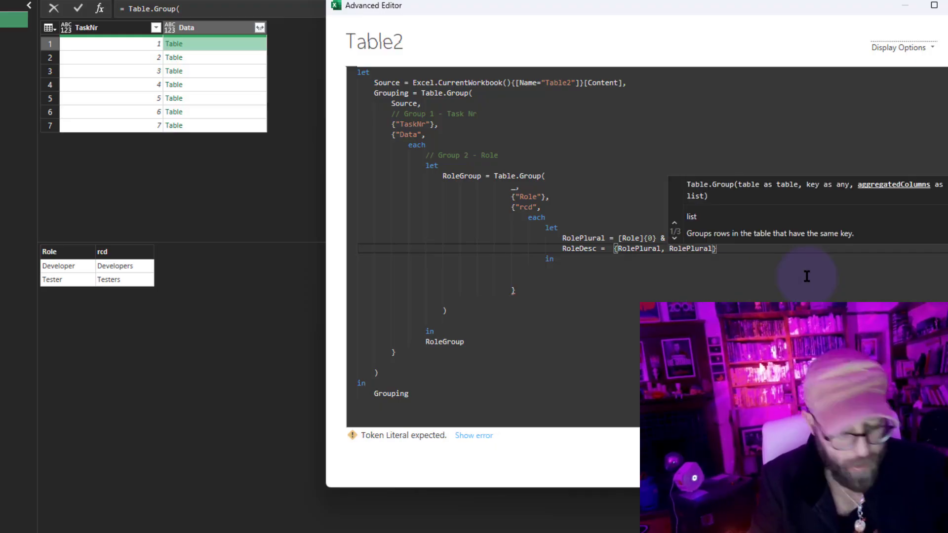
pyautogui.write(' & " Hours')
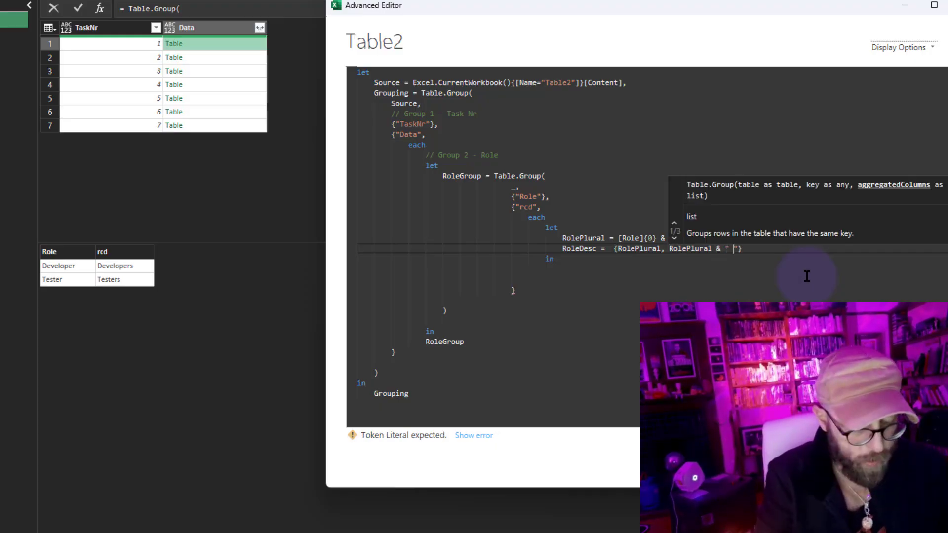
# Return RoleDesc from the innermost let and apply the query code
pyautogui.doubleClick(585, 251)
pyautogui.click(564, 259)
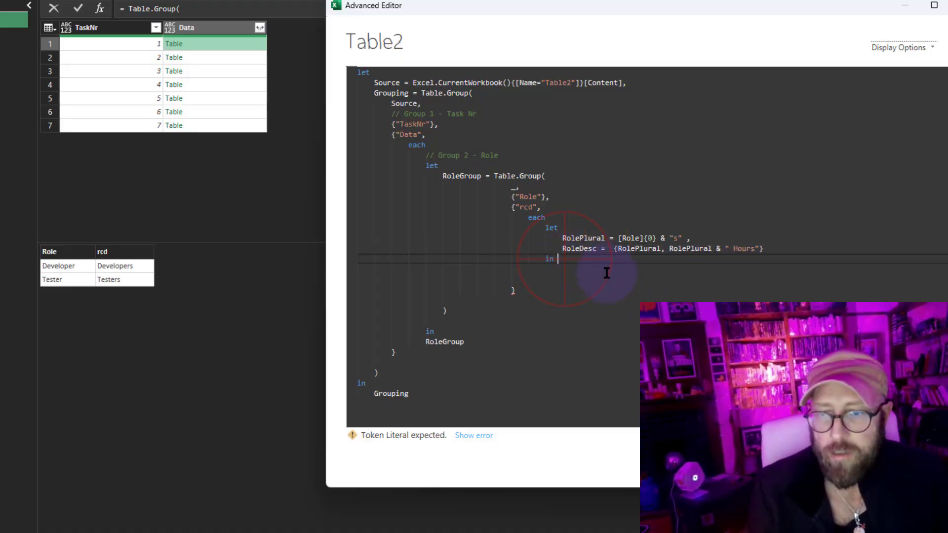
pyautogui.press('Return')
pyautogui.press('Tab')
pyautogui.write('RoleDesc')
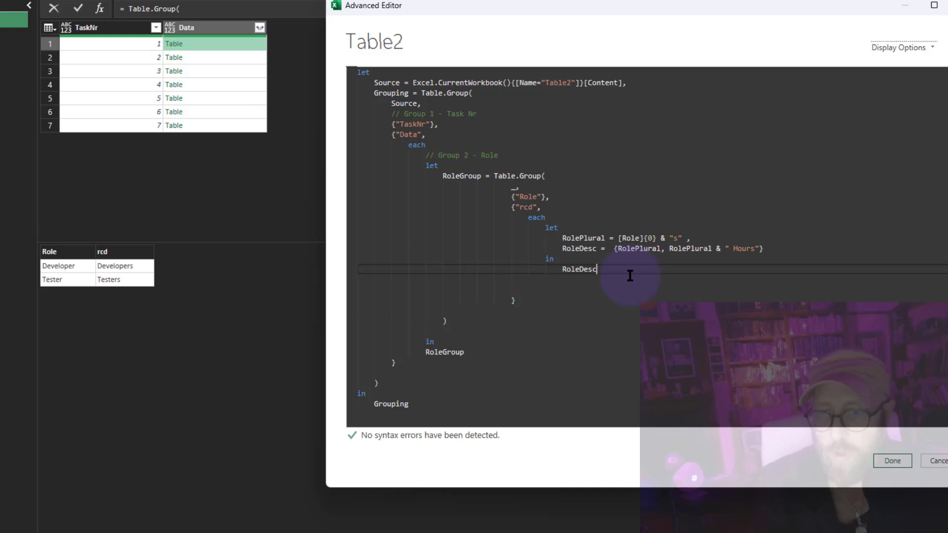
pyautogui.click(893, 462)
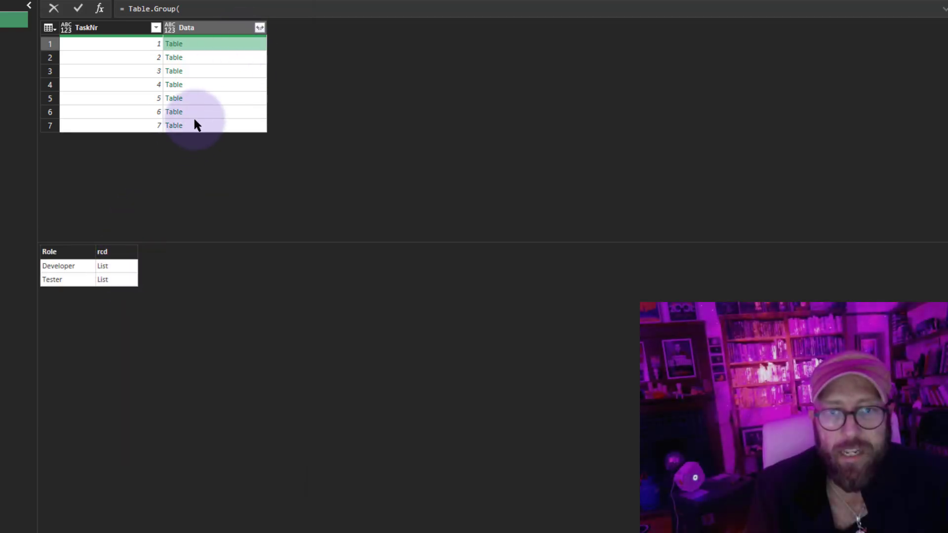
# Expand the Data column into Role and rcd without the original name as prefix, and preview the first two rcd lists
pyautogui.click(259, 28)
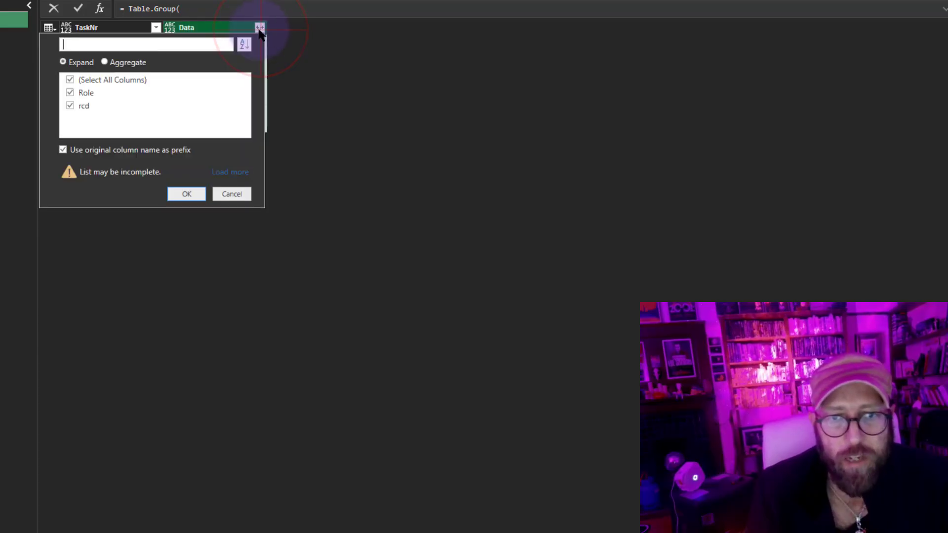
pyautogui.click(106, 150)
pyautogui.click(184, 195)
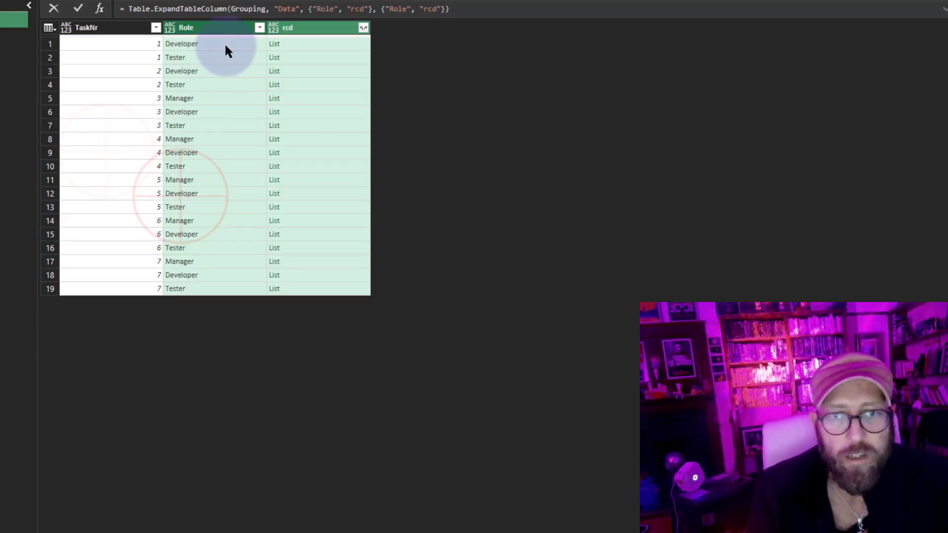
pyautogui.click(308, 45)
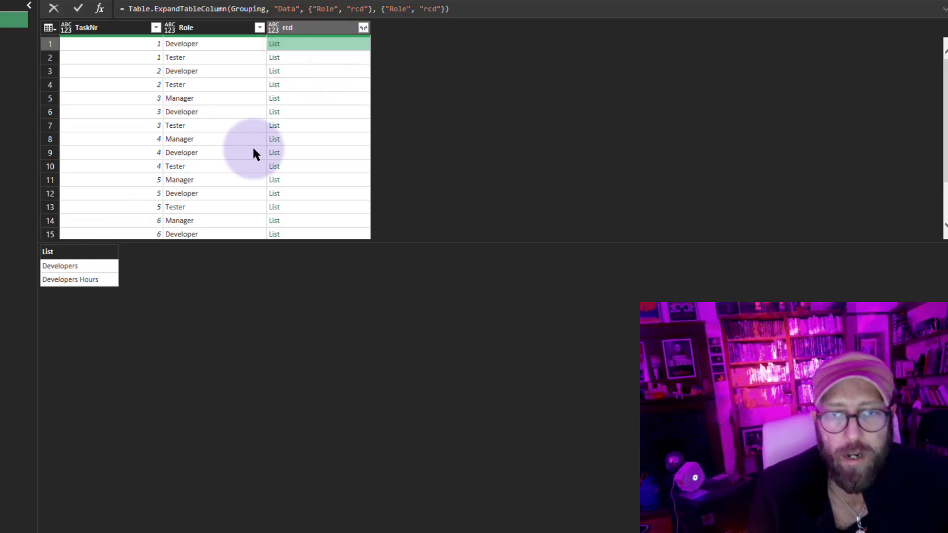
pyautogui.click(279, 57)
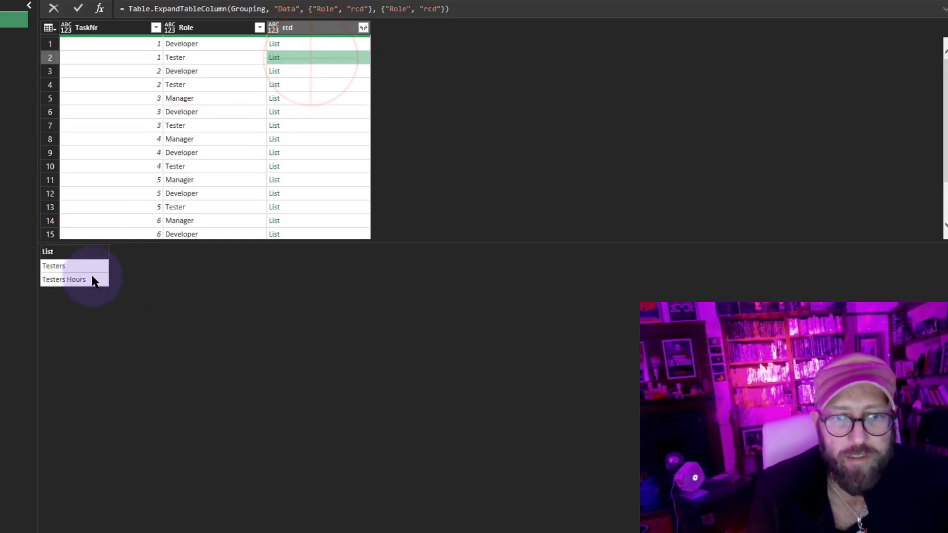
# Reopen the query code and start a new variable named Values beneath RoleDesc in the innermost let
pyautogui.click(12, 28)
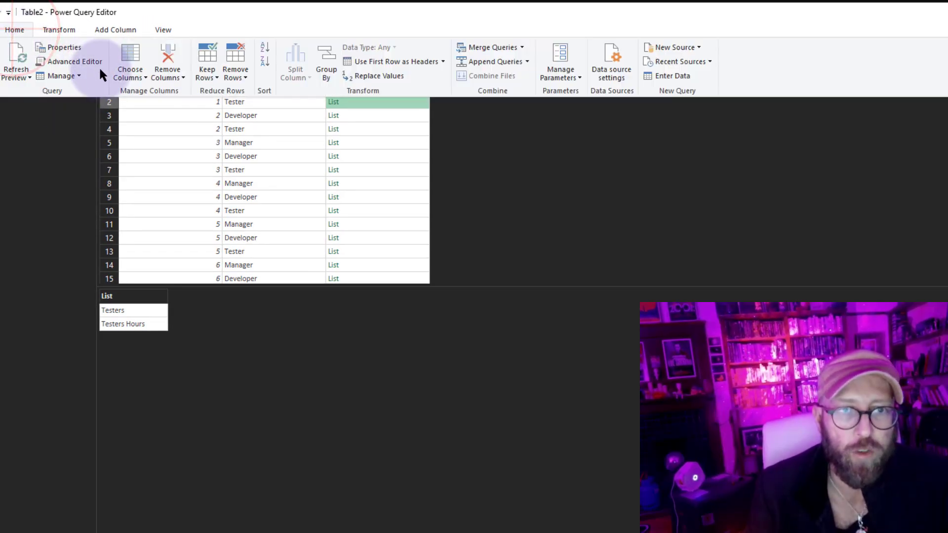
pyautogui.click(91, 63)
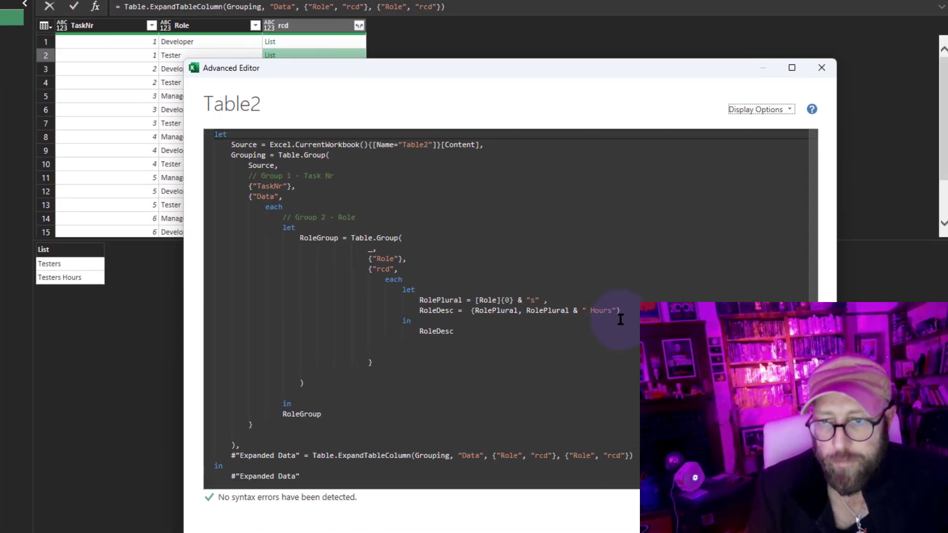
pyautogui.moveTo(620, 310); pyautogui.dragTo(647, 299)
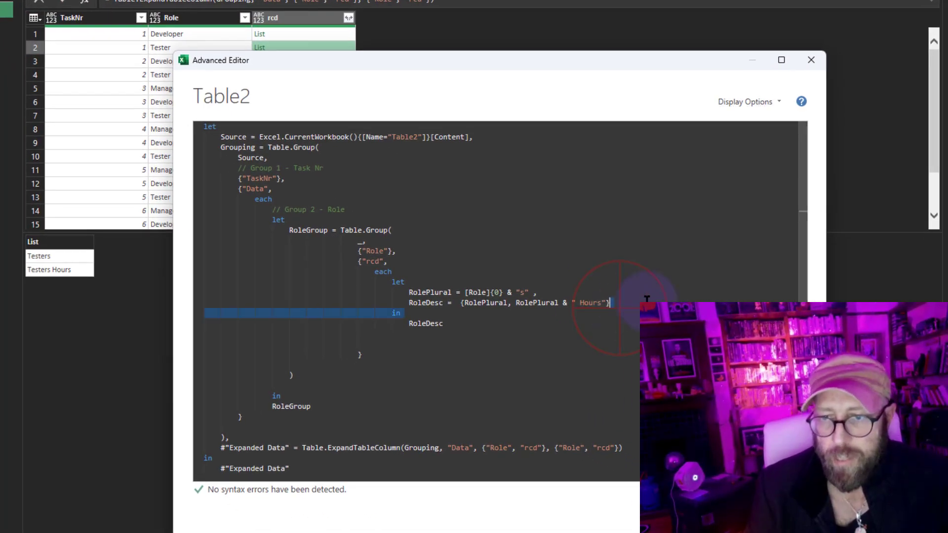
pyautogui.press('Return')
pyautogui.write('value')
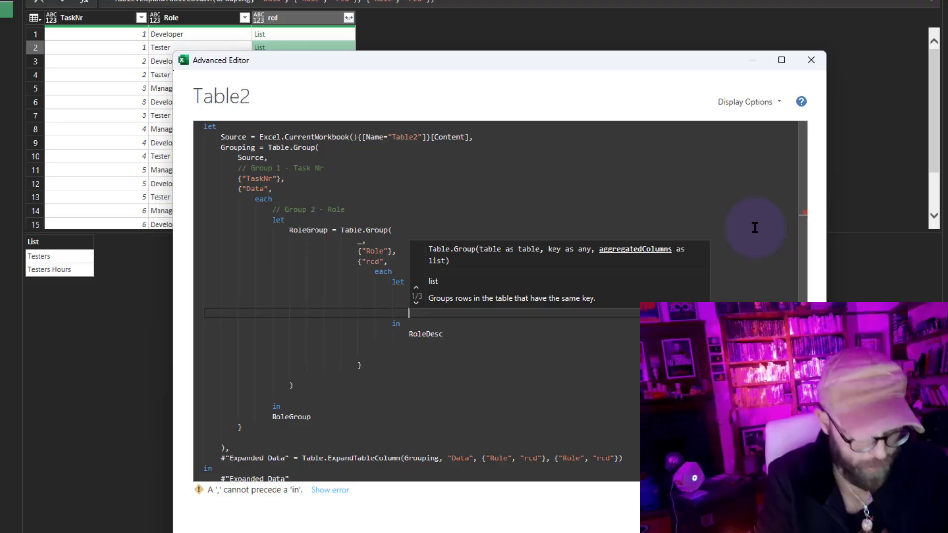
pyautogui.write('s =')
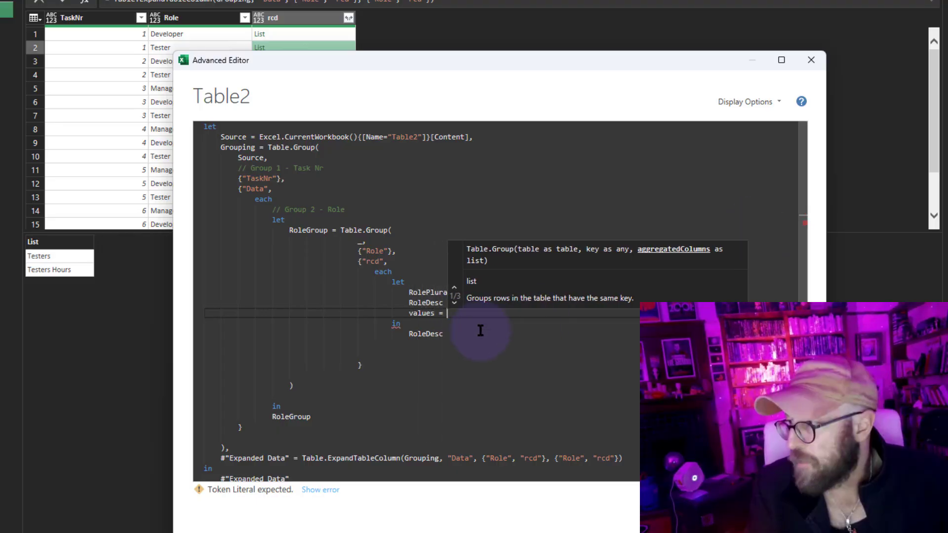
pyautogui.click(454, 340)
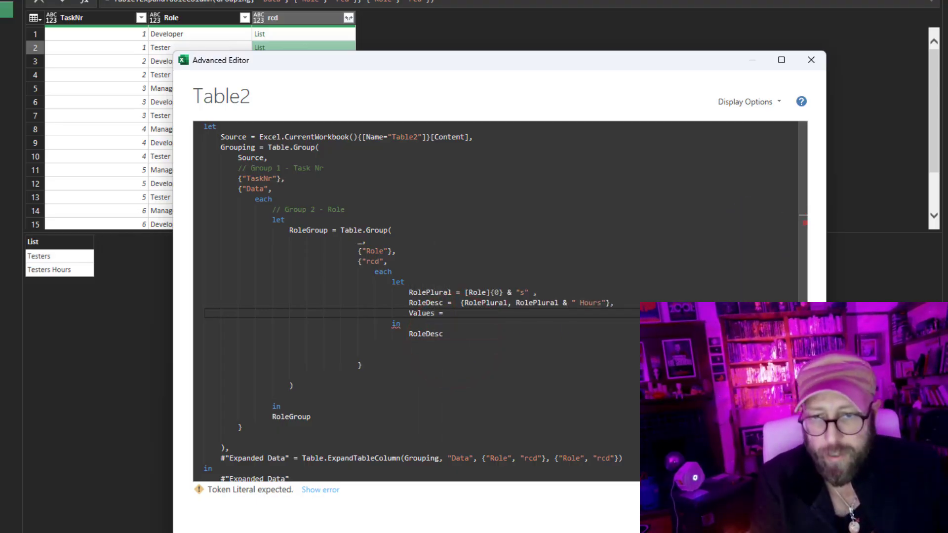
# Make Values a list whose first item is Text.Combine([Person],", ")
pyautogui.write('{')
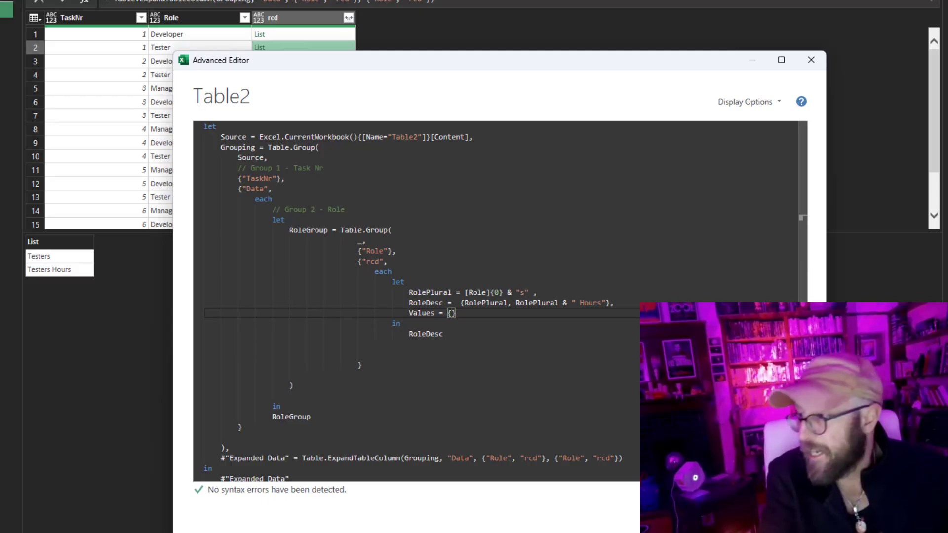
pyautogui.write('text')
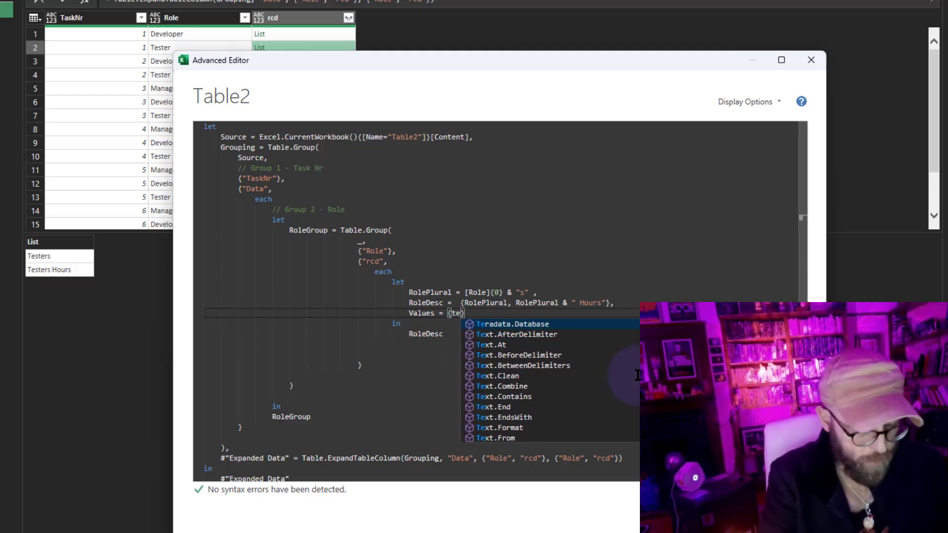
pyautogui.write('.co')
pyautogui.press('Tab')
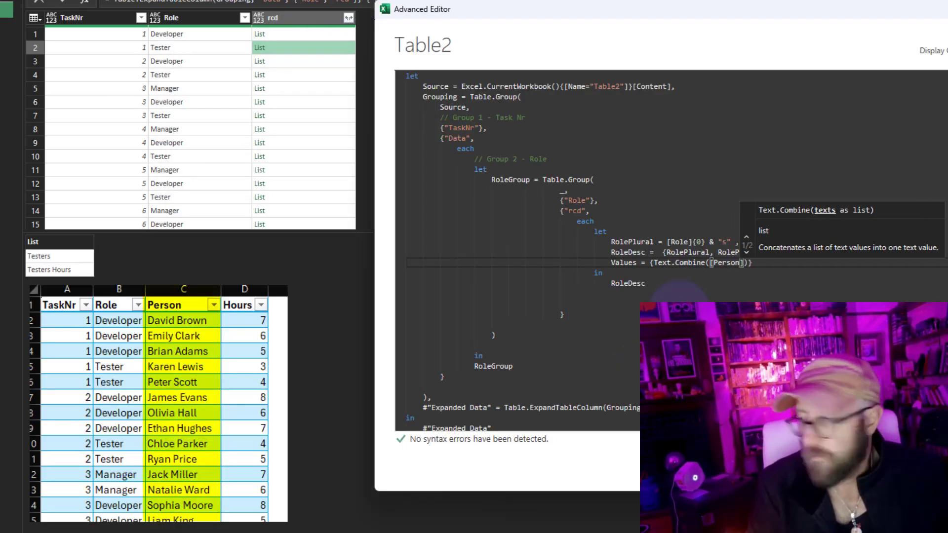
pyautogui.press('Right')
pyautogui.write(', "')
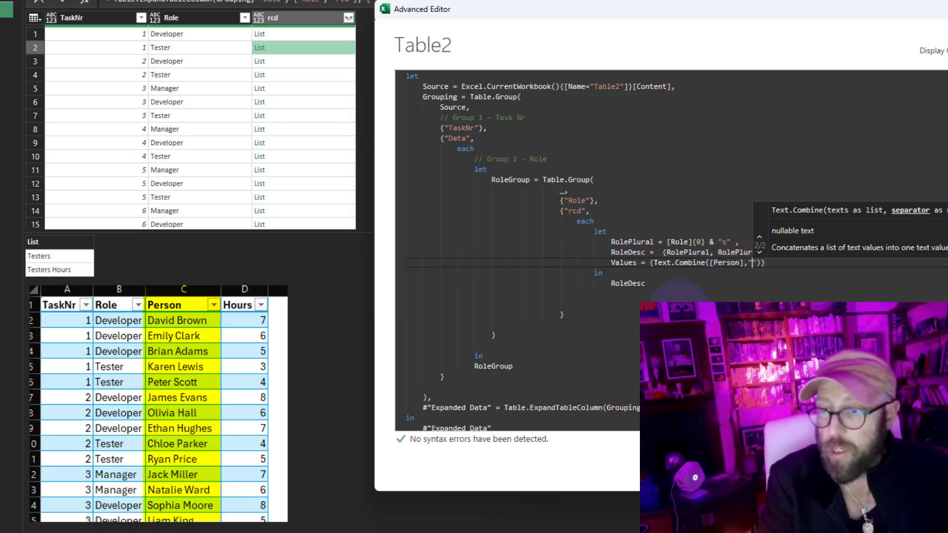
pyautogui.press('BackSpace')
pyautogui.write(',')
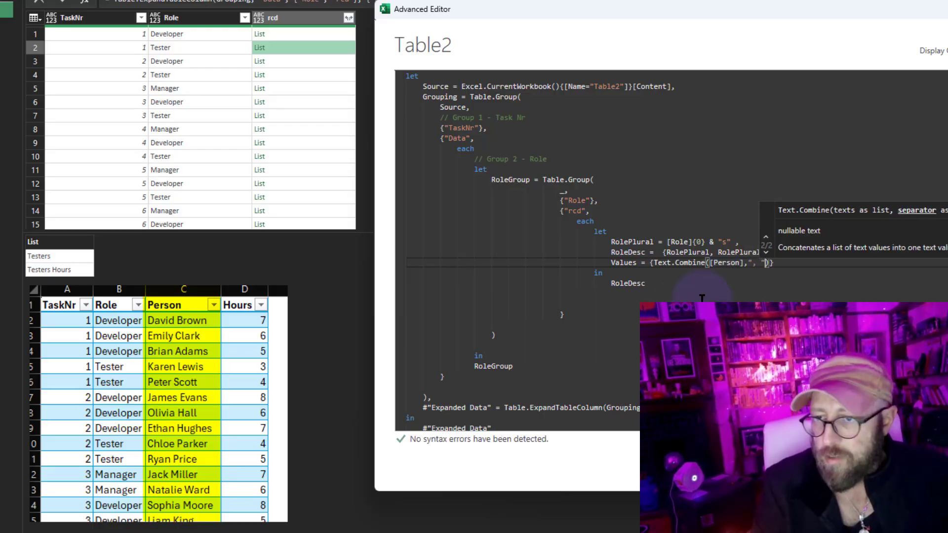
# Add List.Sum([Hours]) as the second item of the Values list
pyautogui.press('Right')
pyautogui.press('Right')
pyautogui.press('Right')
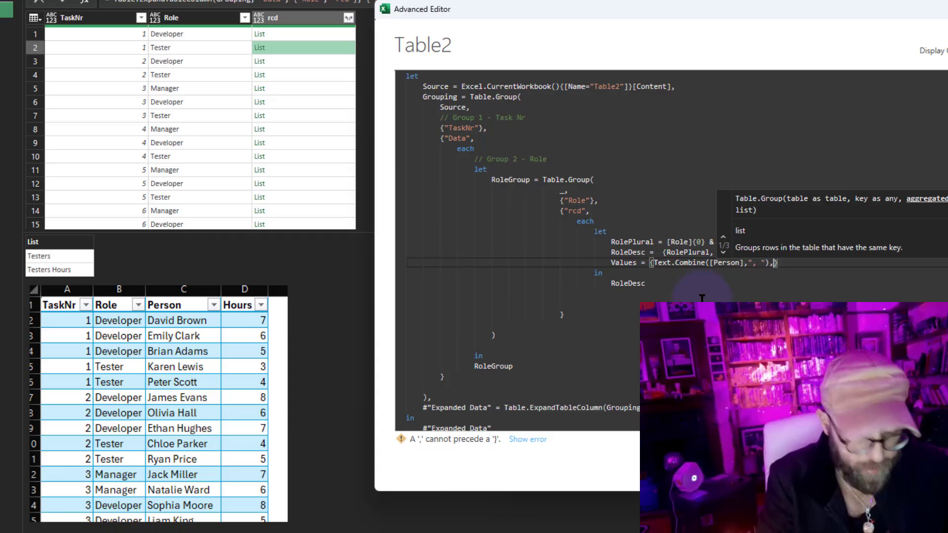
pyautogui.write(',List.Sum')
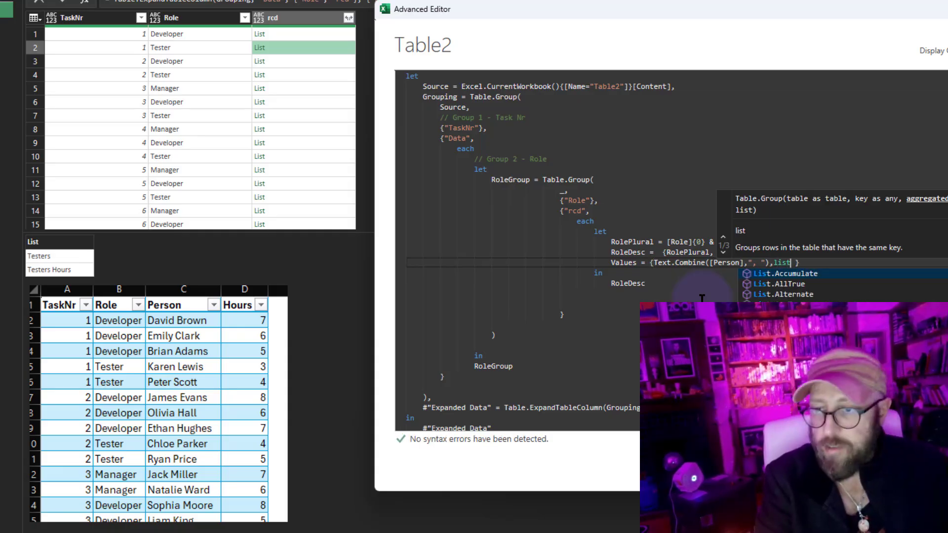
pyautogui.write('([hours')
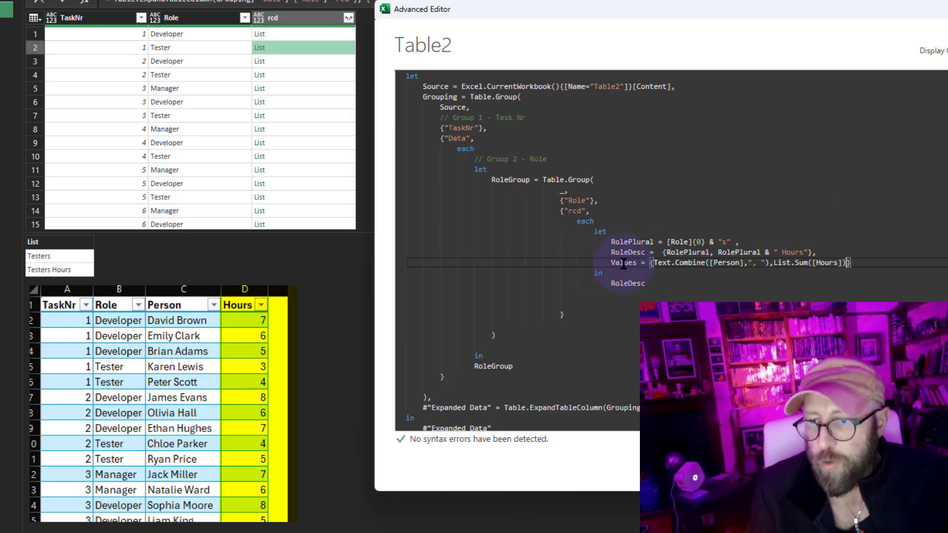
# Return Values instead of RoleDesc from the innermost let, apply the code and preview the first rcd list
pyautogui.doubleClick(622, 263)
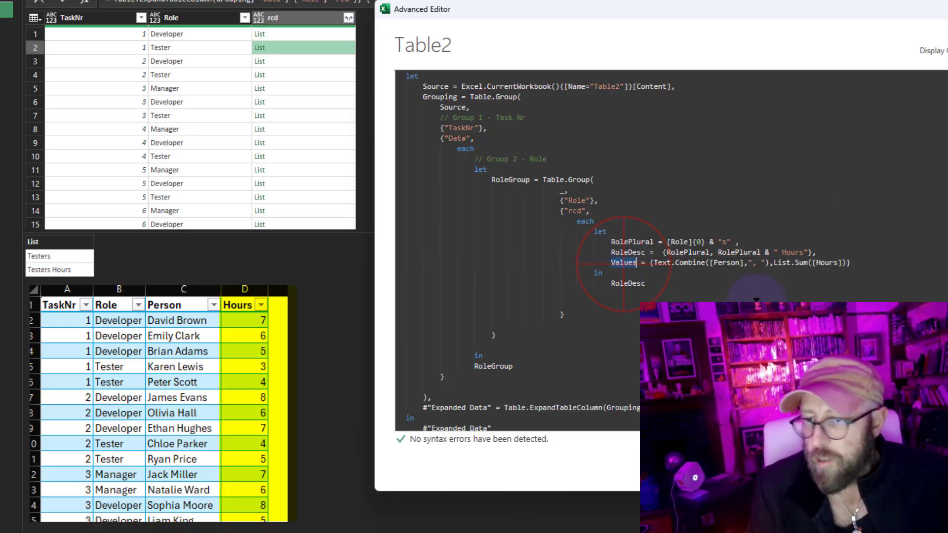
pyautogui.doubleClick(634, 284)
pyautogui.write('Values')
pyautogui.click(288, 32)
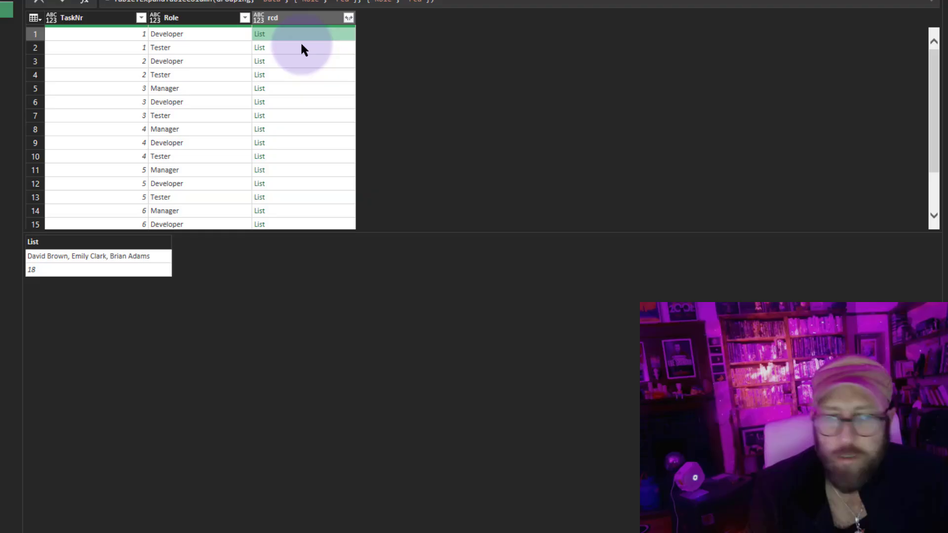
# Preview the rcd lists of various task and role rows to check the combined people and summed hours
pyautogui.click(302, 48)
pyautogui.click(310, 63)
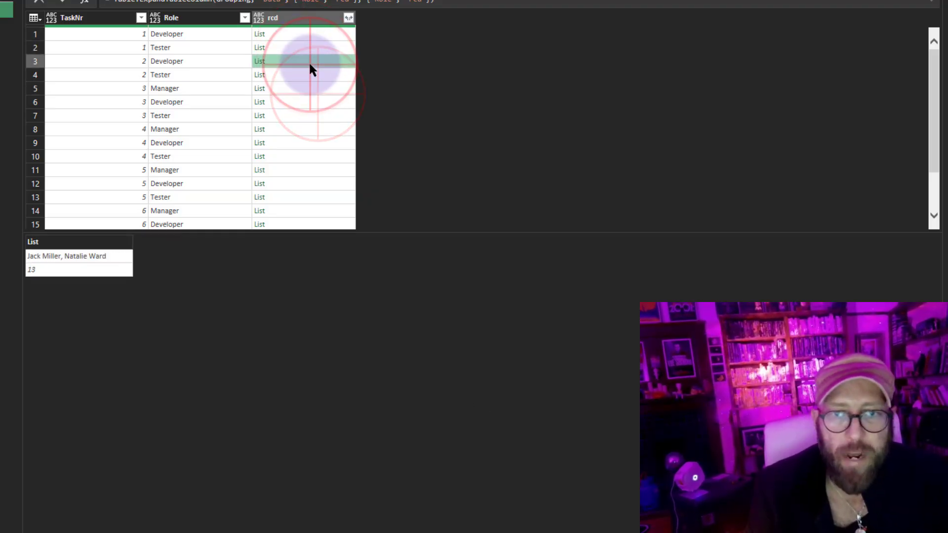
pyautogui.click(299, 34)
pyautogui.click(303, 47)
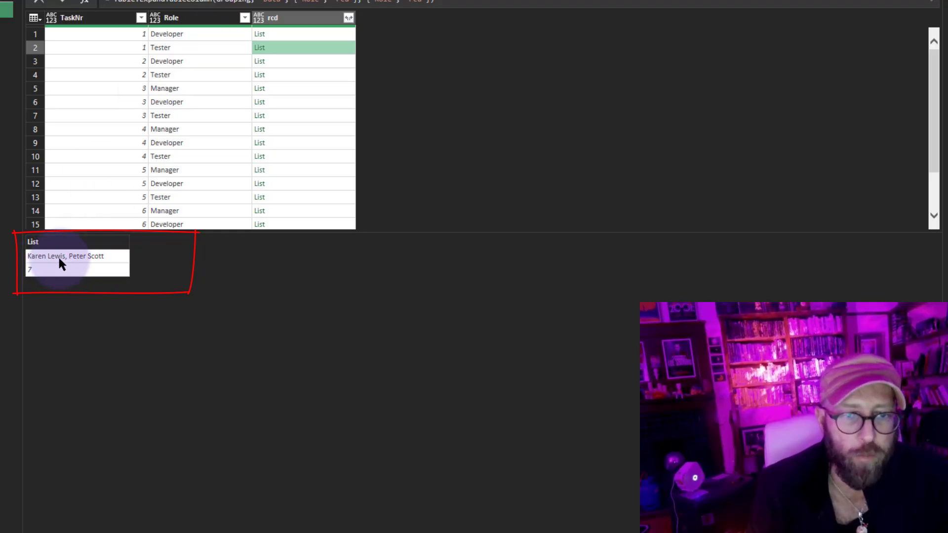
pyautogui.click(306, 61)
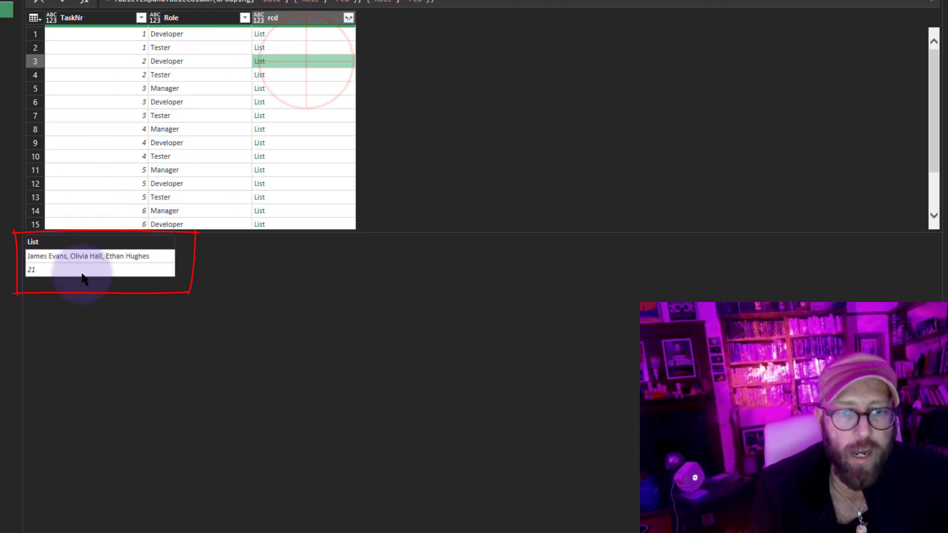
pyautogui.click(313, 75)
pyautogui.click(316, 87)
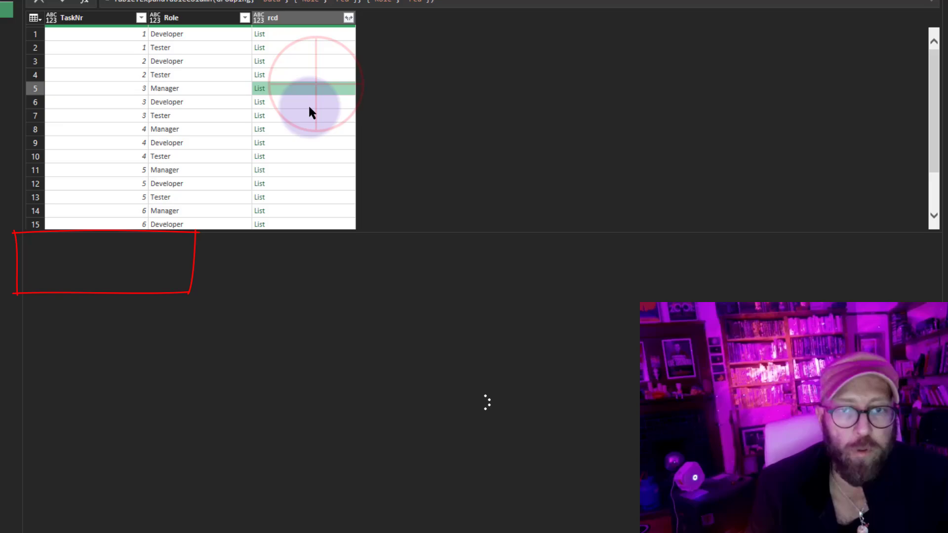
pyautogui.click(310, 102)
pyautogui.click(306, 143)
pyautogui.click(310, 183)
pyautogui.click(311, 141)
pyautogui.click(309, 130)
# Reopen the query's M code, return Record.FromList(Values, RoleDesc) instead of Values from the innermost let, and apply it
pyautogui.click(41, 31)
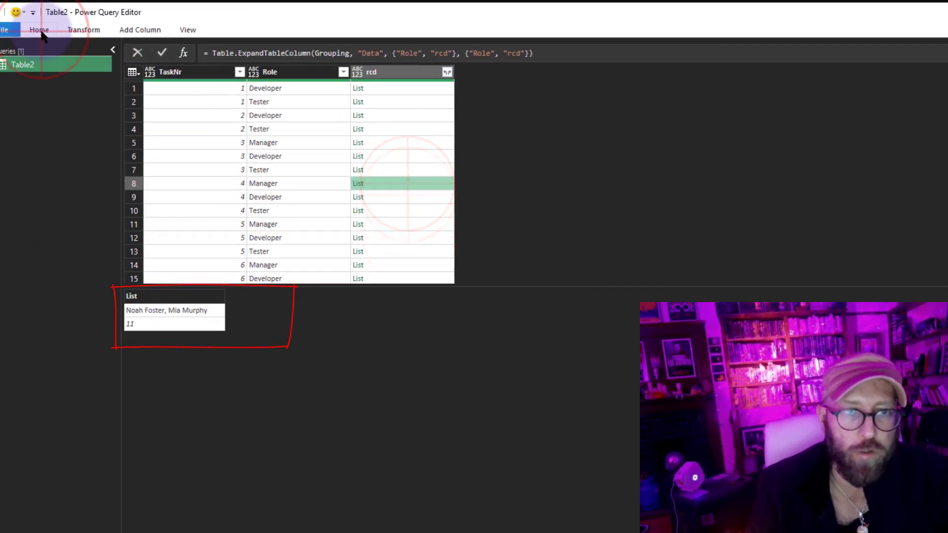
pyautogui.click(39, 30)
pyautogui.click(85, 55)
pyautogui.click(507, 303)
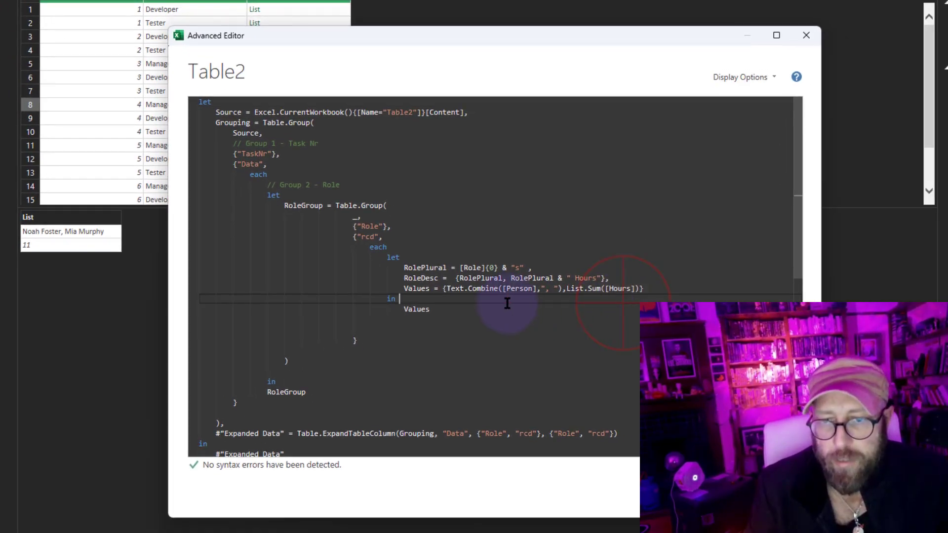
pyautogui.hotkey('alt', 'Tab')
pyautogui.doubleClick(417, 310)
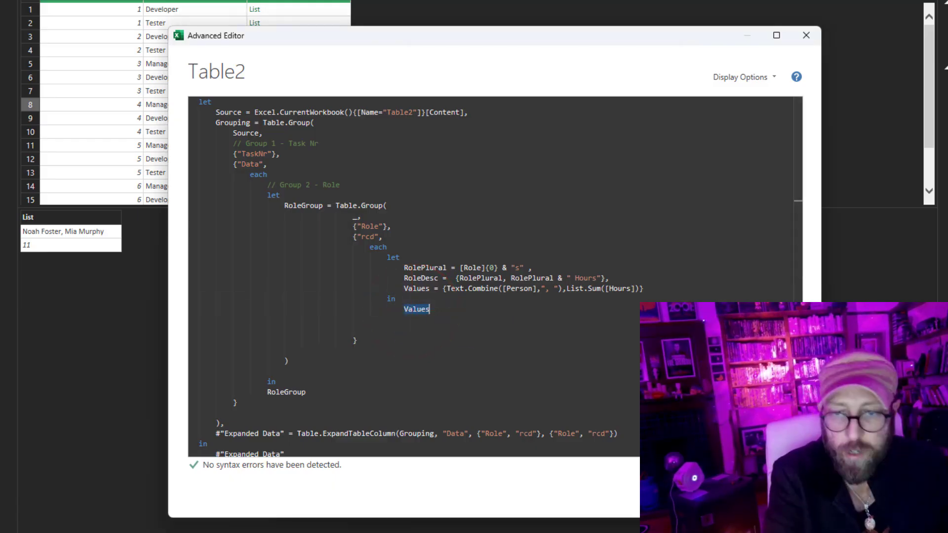
pyautogui.write('Record.FromList')
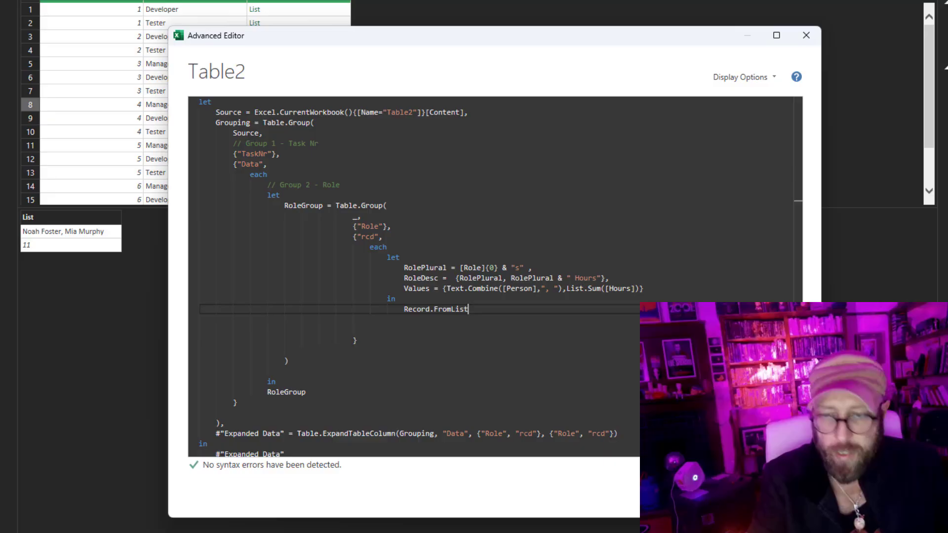
pyautogui.write('(Values')
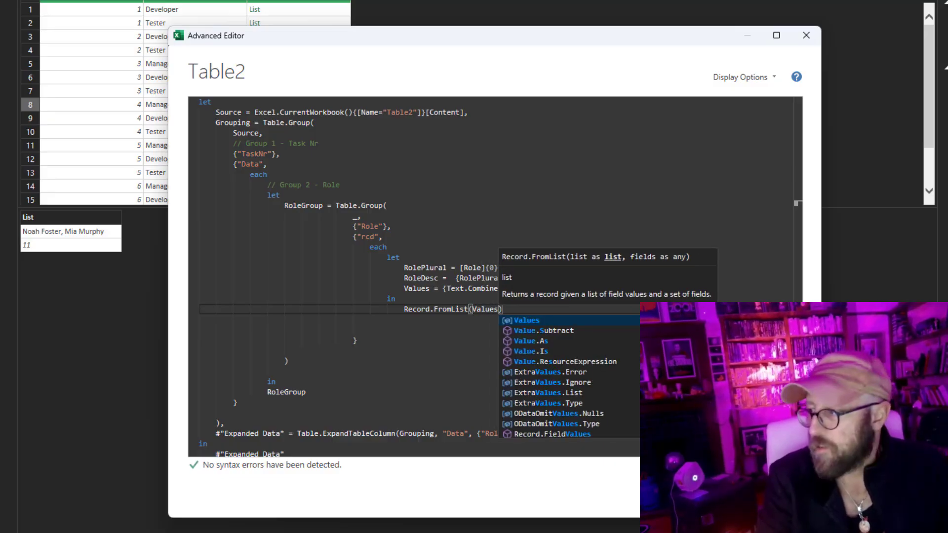
pyautogui.write(', RoleDesc')
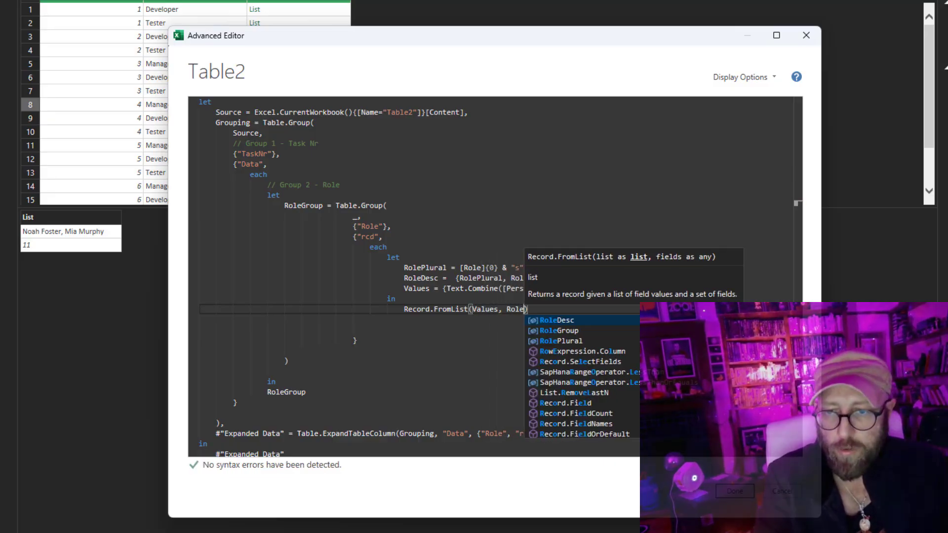
pyautogui.click(735, 491)
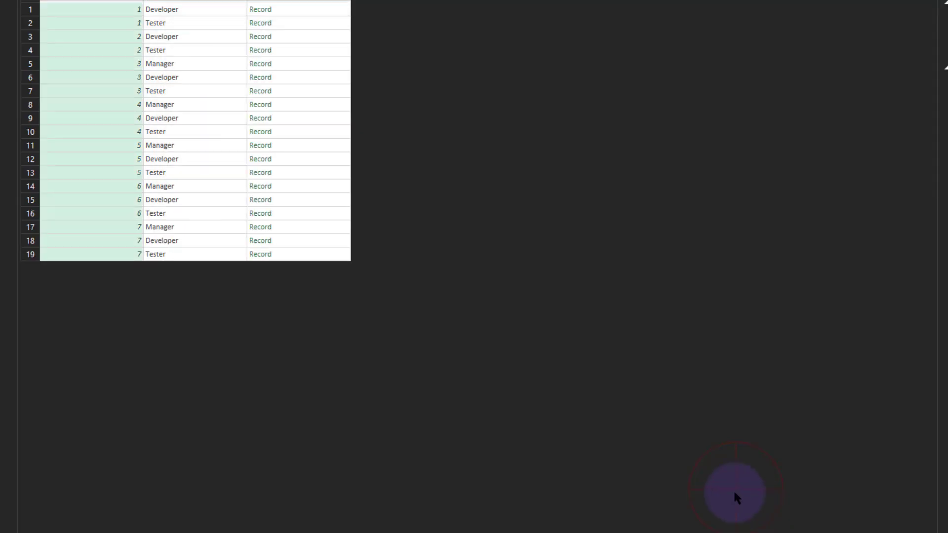
# Preview the rcd records of several task and role rows to check their field names, combined people and hours
pyautogui.click(288, 10)
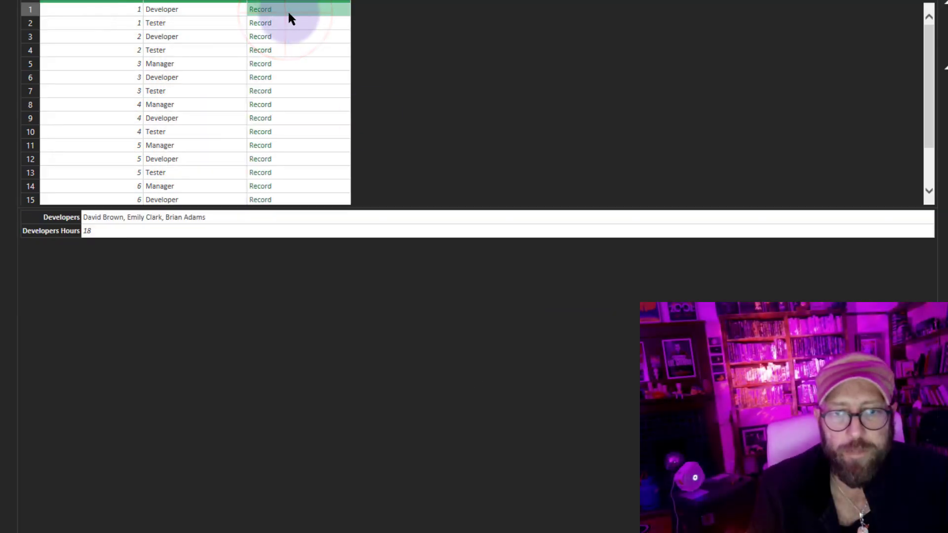
pyautogui.click(300, 31)
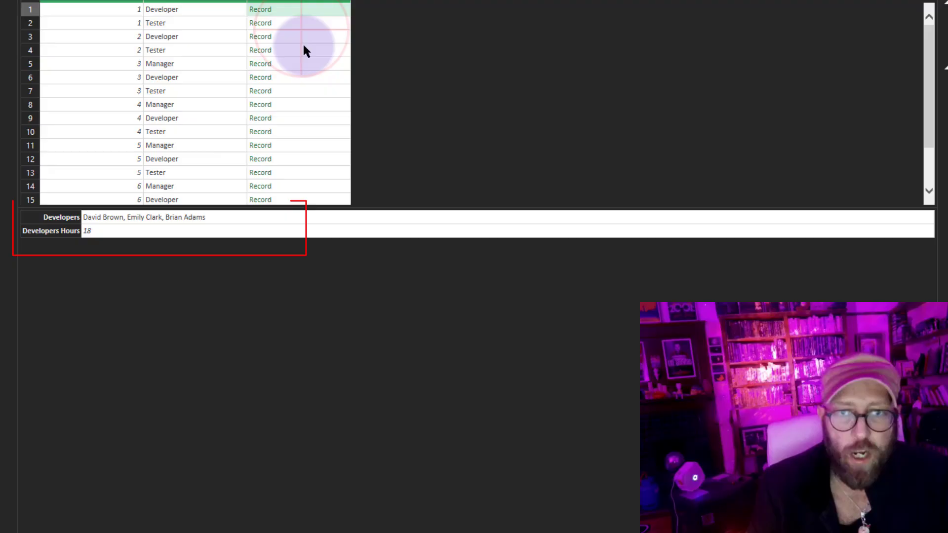
pyautogui.click(304, 46)
pyautogui.click(298, 30)
pyautogui.click(294, 8)
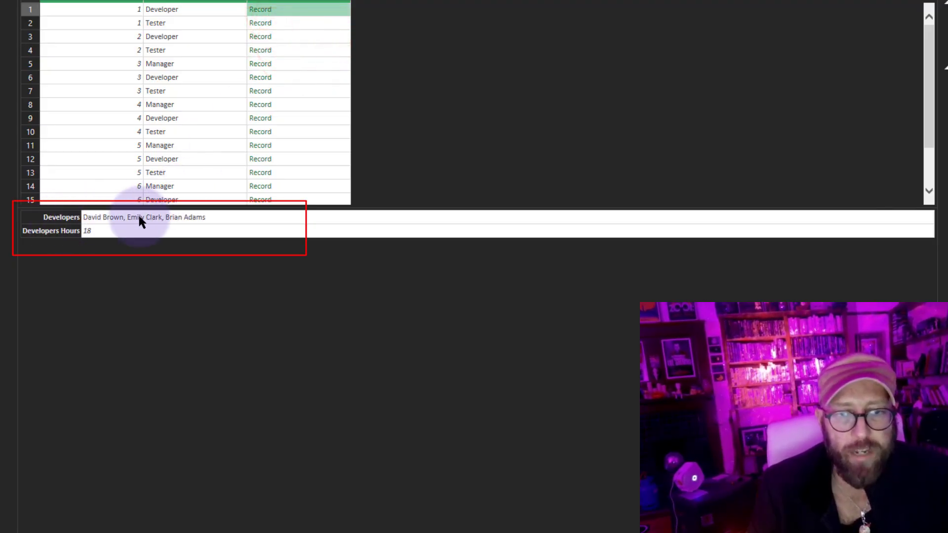
pyautogui.click(302, 22)
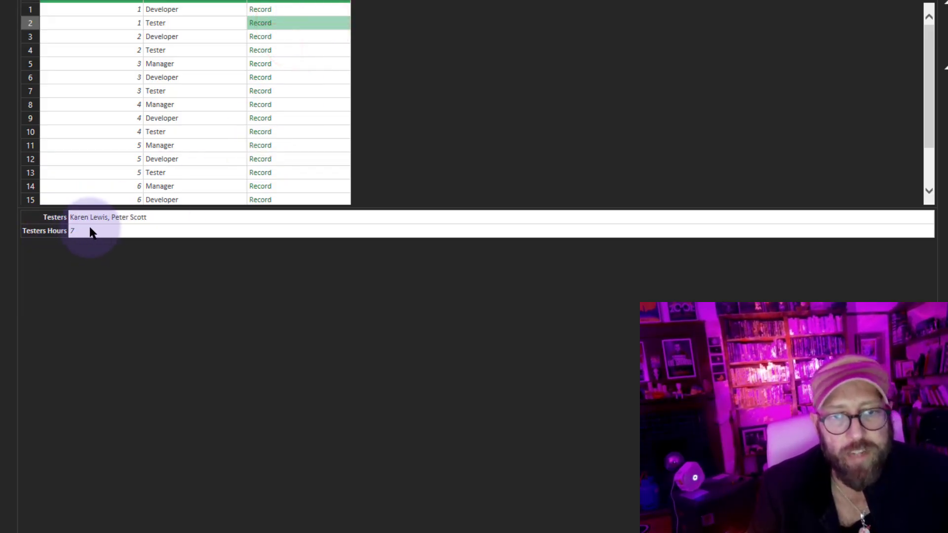
pyautogui.click(288, 36)
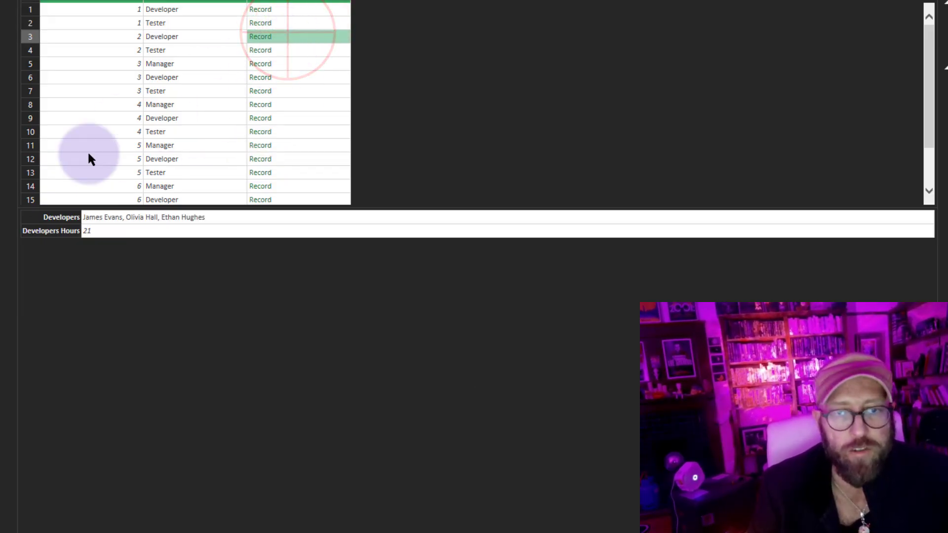
pyautogui.click(304, 63)
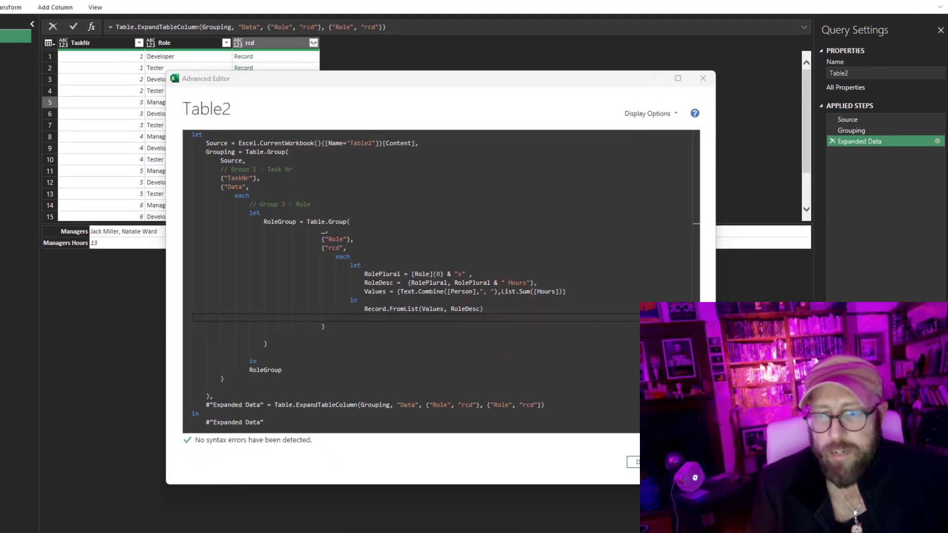
# Delete the Expanded Data step from the query and preview the nested Data table of task 1
pyautogui.click(683, 461)
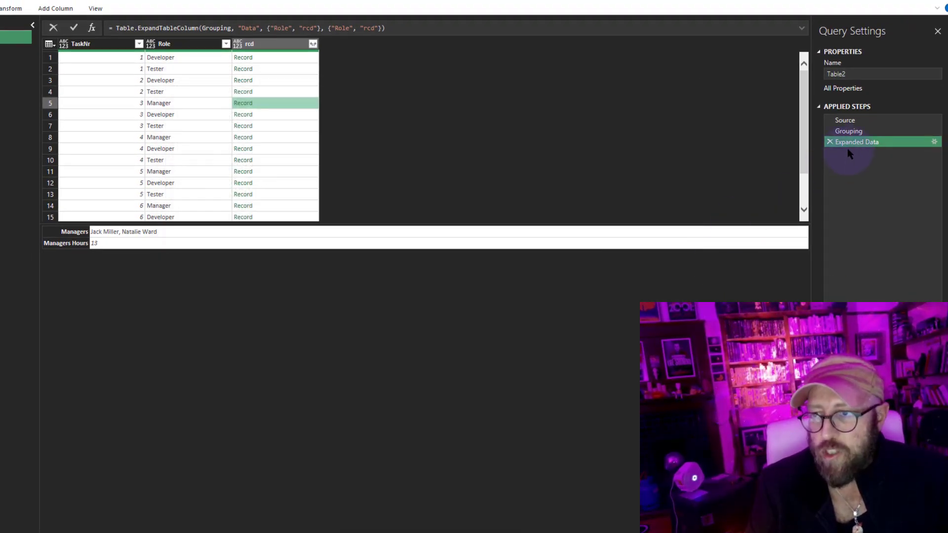
pyautogui.click(830, 142)
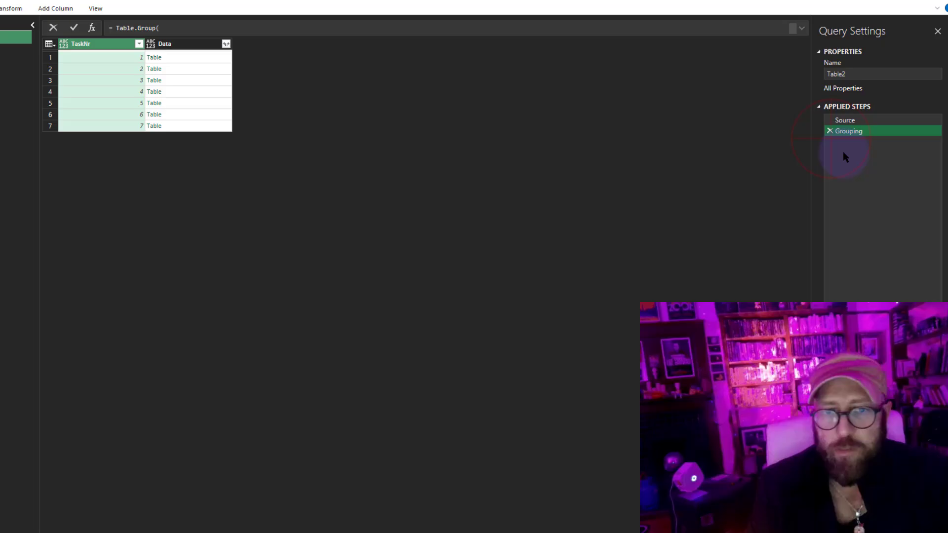
pyautogui.click(205, 58)
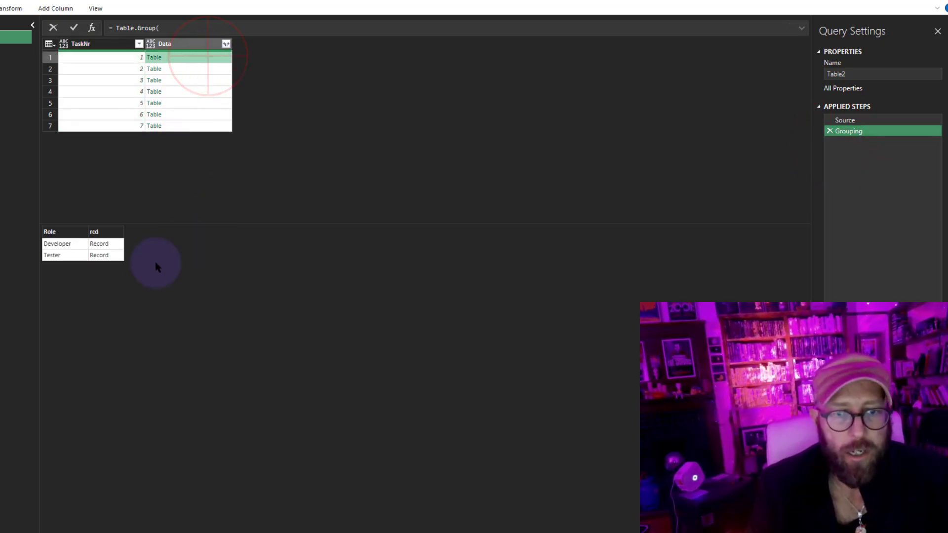
# In the M code, insert the Record.Combine function with an opening parenthesis before the RoleGroup returned by the outer let
pyautogui.click(2, 9)
pyautogui.click(17, 38)
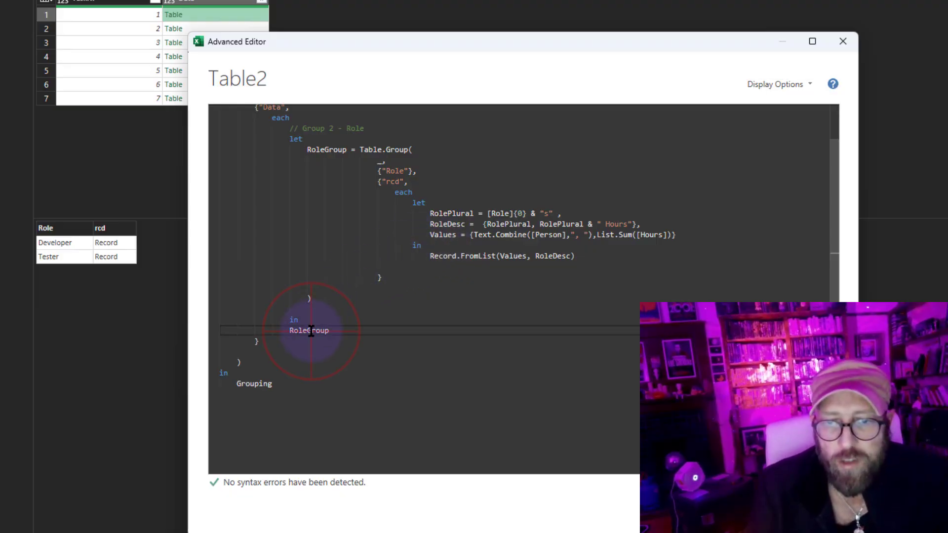
pyautogui.click(312, 331)
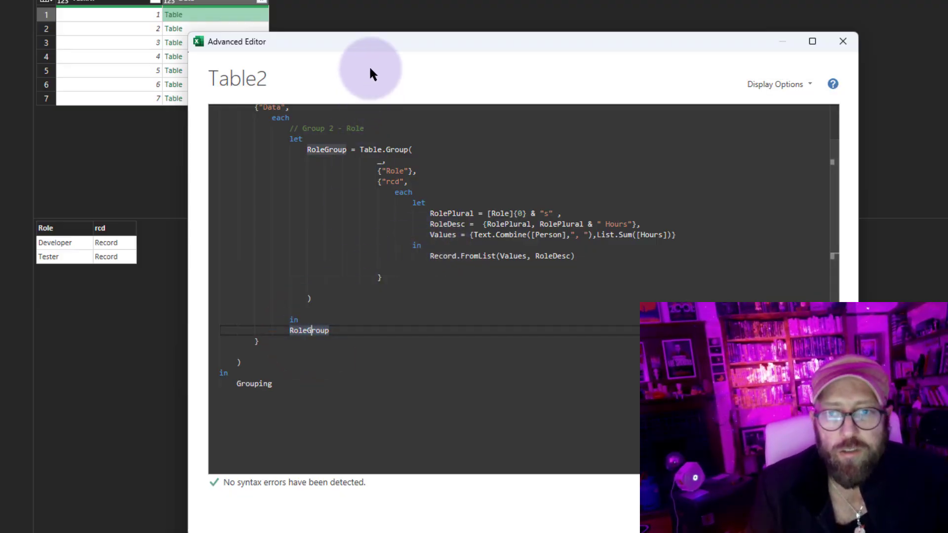
pyautogui.moveTo(371, 74); pyautogui.dragTo(487, 6)
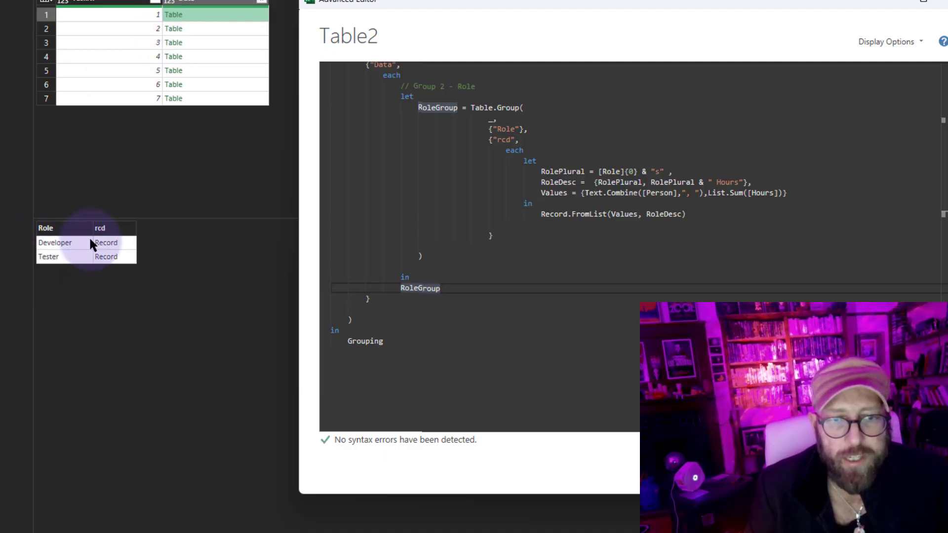
pyautogui.click(400, 292)
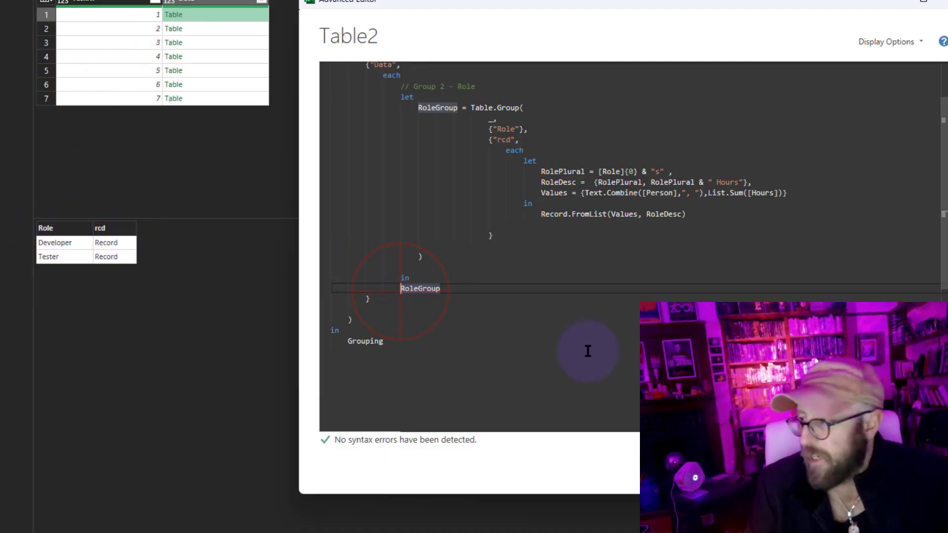
pyautogui.press('Left')
pyautogui.write('recordcom')
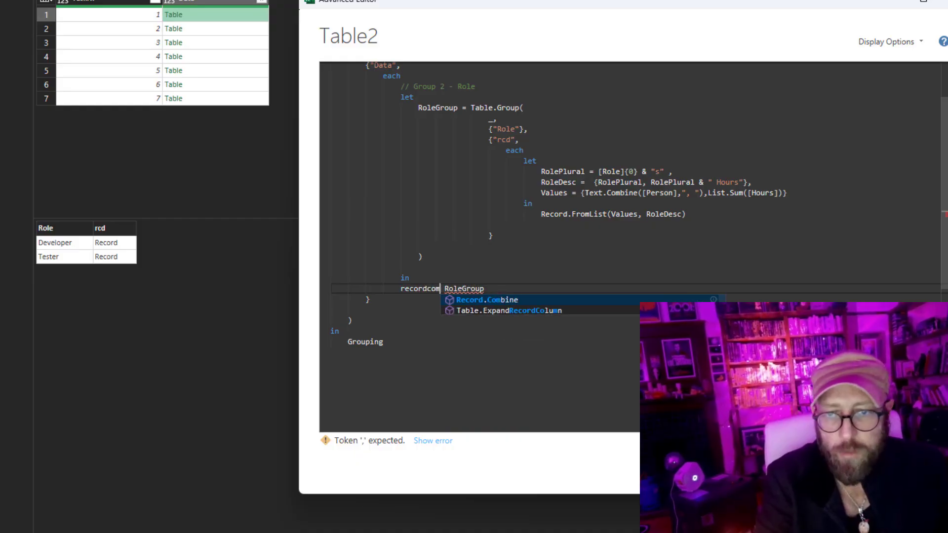
pyautogui.press('Tab')
pyautogui.press('Delete')
pyautogui.write('(')
# Complete the returned expression as Record.Combine(RoleGroup[rcd]) and apply the code
pyautogui.press('End')
pyautogui.write('[')
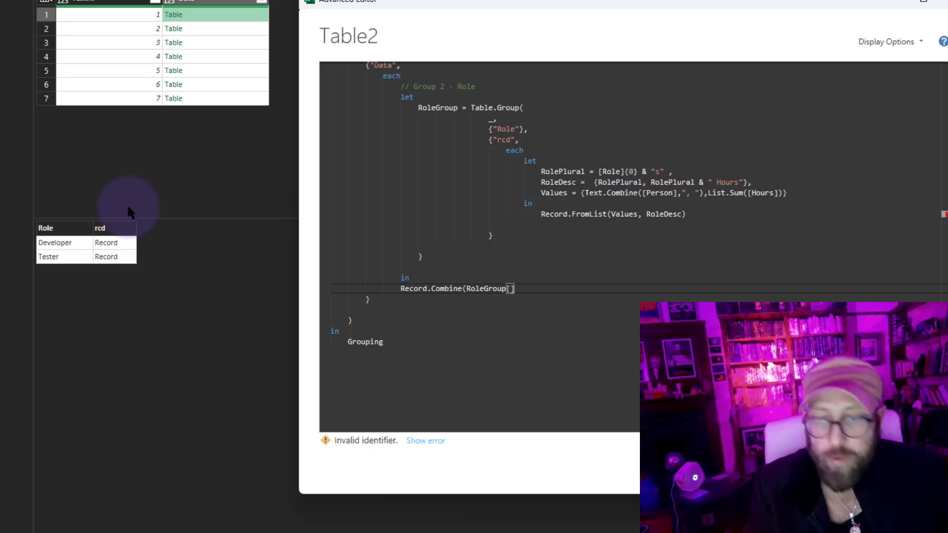
pyautogui.write('rcd')
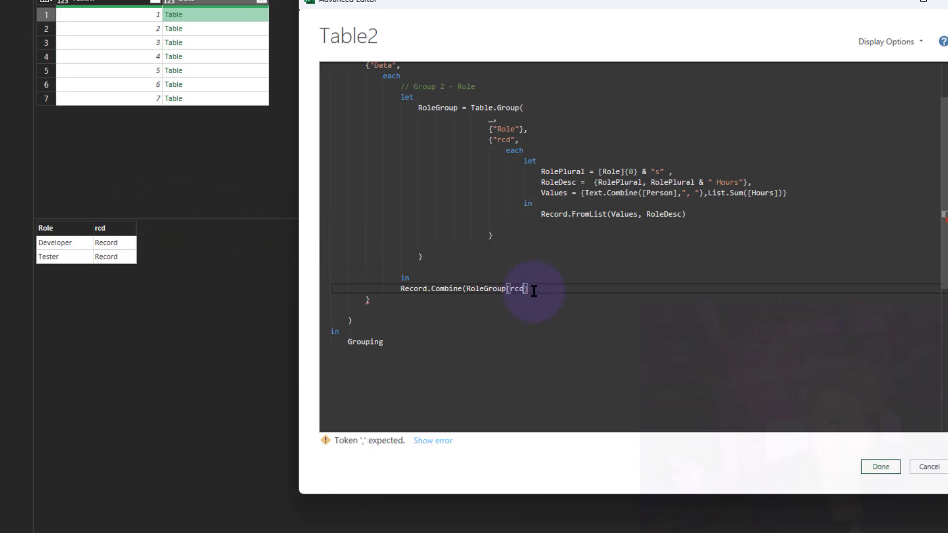
pyautogui.click(536, 290)
pyautogui.write(')')
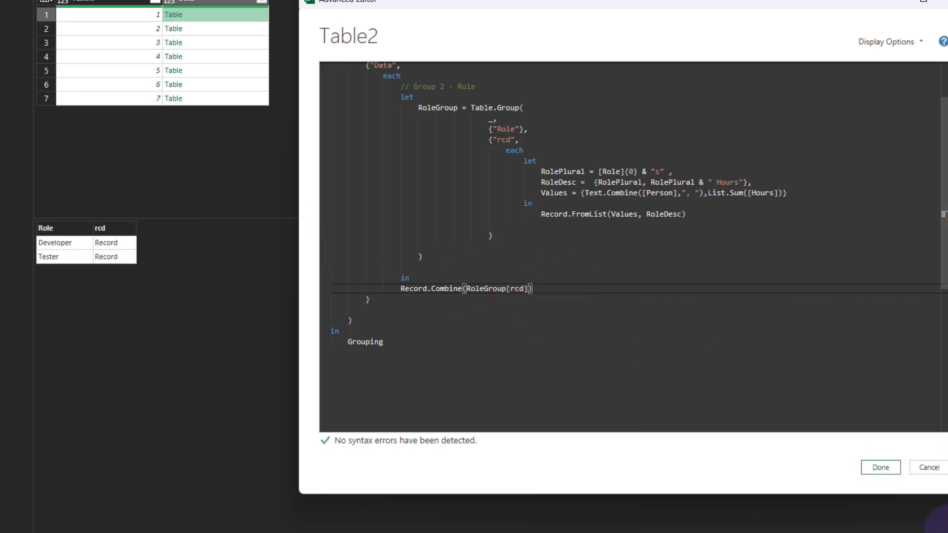
pyautogui.click(880, 467)
# Preview the combined Data records of the different tasks to examine the people and hours for each role
pyautogui.click(215, 30)
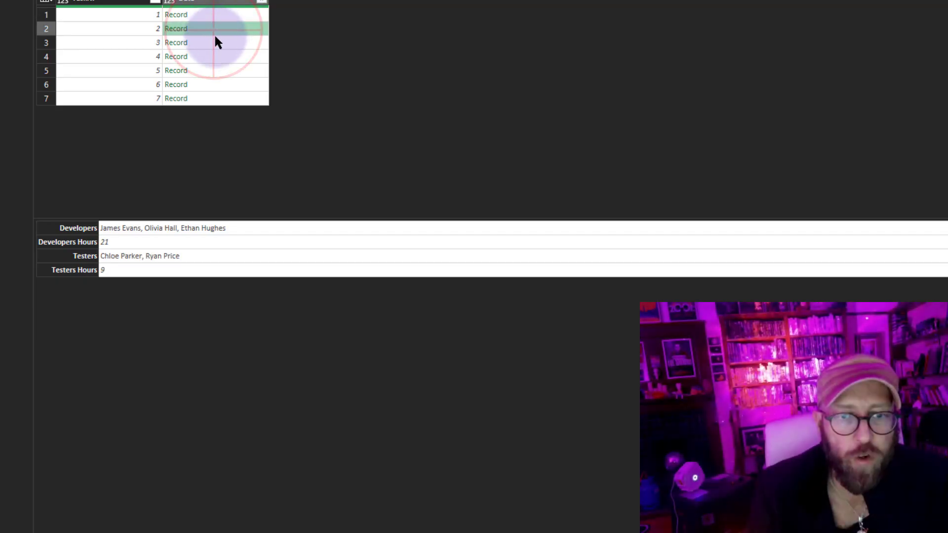
pyautogui.click(220, 42)
pyautogui.click(216, 57)
pyautogui.click(216, 71)
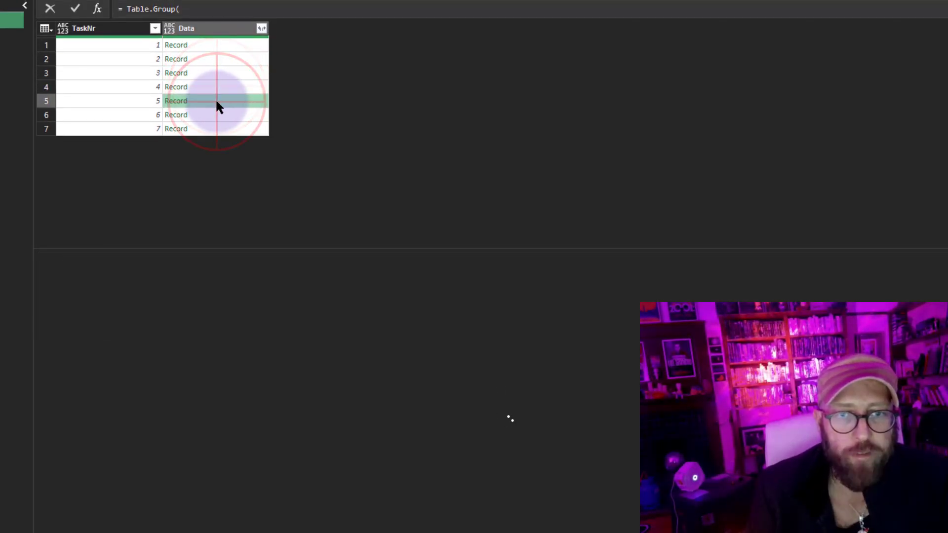
pyautogui.click(217, 114)
pyautogui.click(217, 129)
pyautogui.click(212, 101)
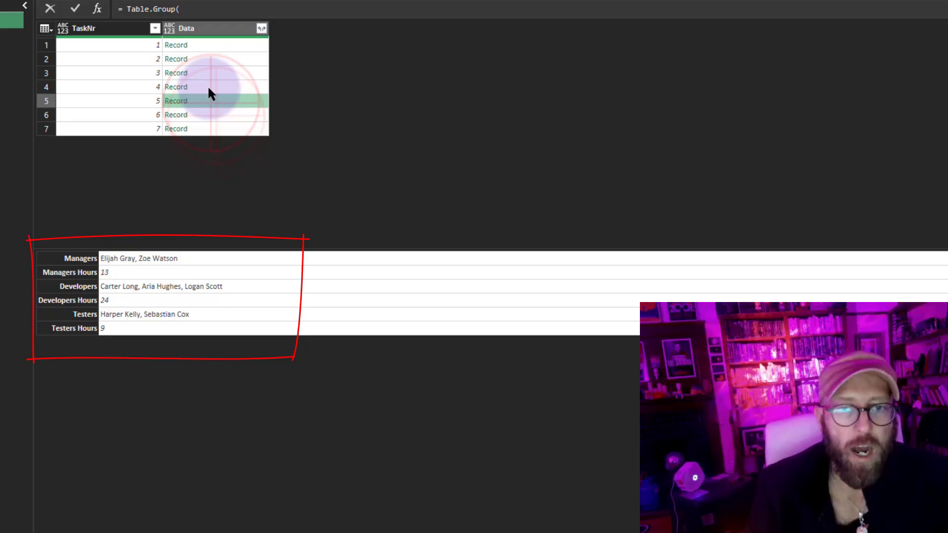
pyautogui.click(207, 73)
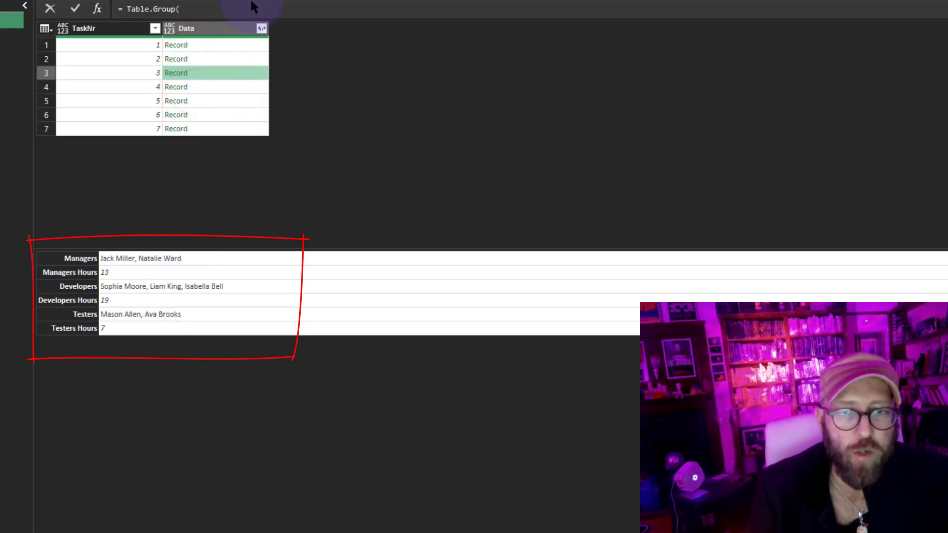
pyautogui.click(220, 59)
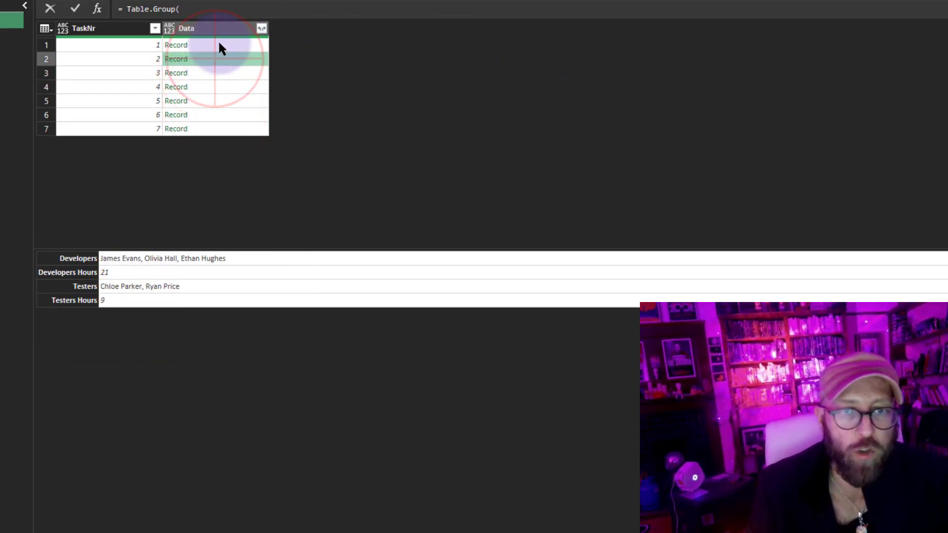
pyautogui.click(218, 45)
pyautogui.click(218, 73)
pyautogui.click(220, 86)
pyautogui.click(220, 115)
pyautogui.click(222, 128)
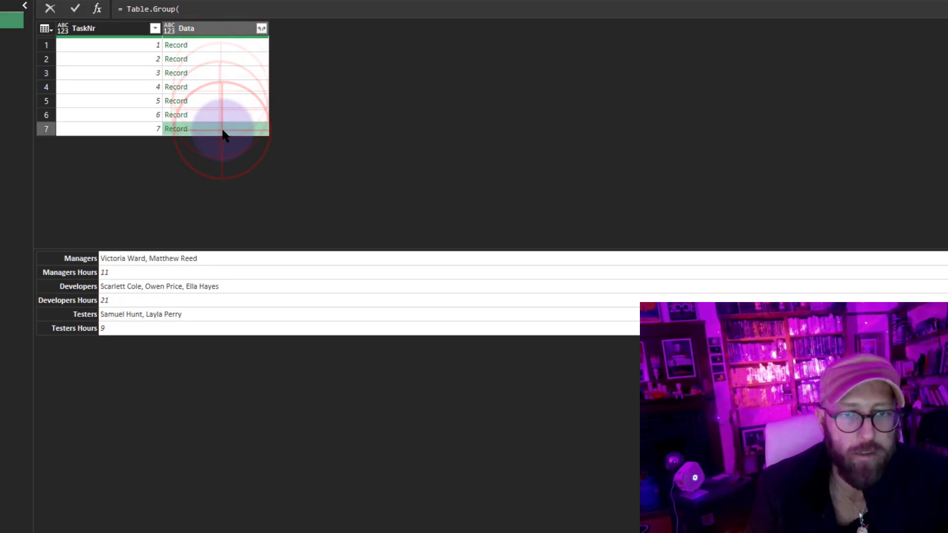
pyautogui.click(216, 101)
pyautogui.click(214, 87)
pyautogui.click(212, 73)
pyautogui.click(211, 59)
pyautogui.click(210, 72)
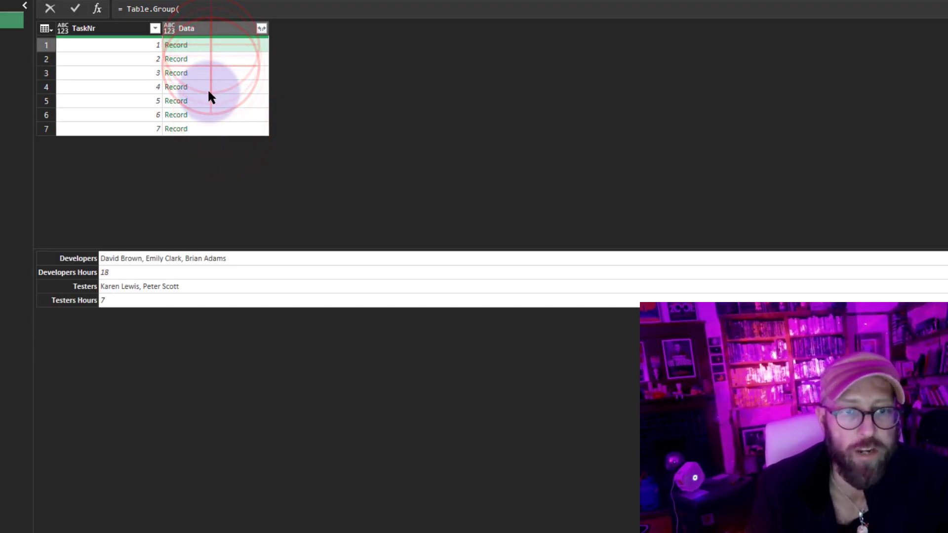
pyautogui.click(212, 87)
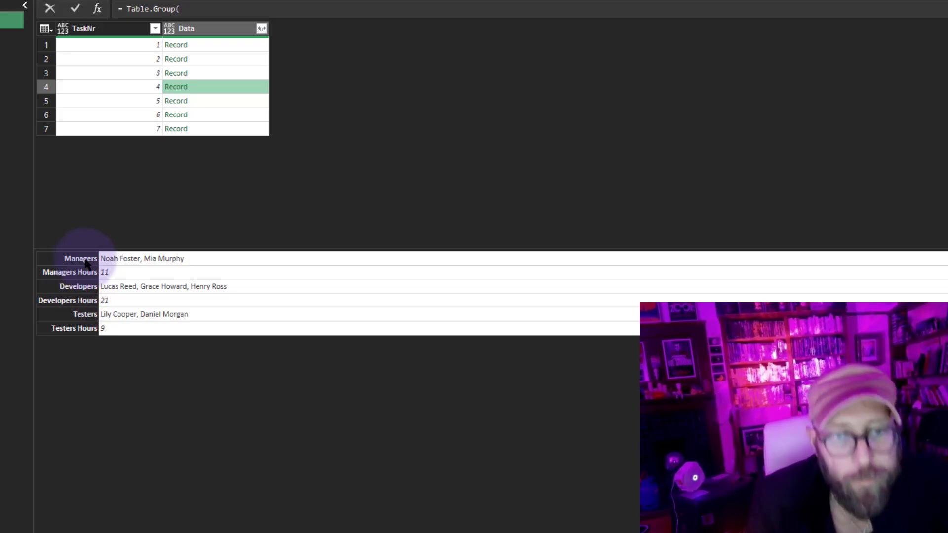
pyautogui.click(216, 102)
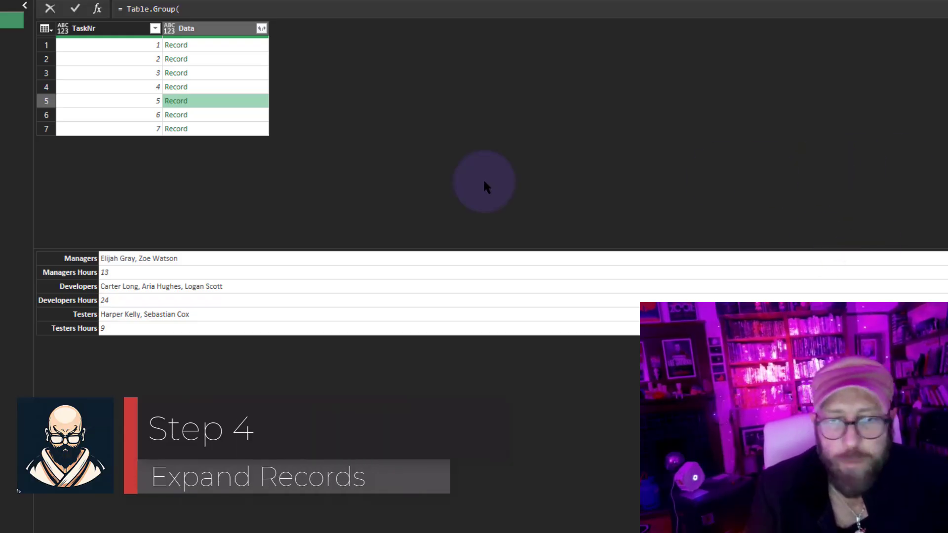
# Expand the Data records into Developers, Developers Hours, Testers and Testers Hours columns without the original column name as prefix
pyautogui.click(262, 28)
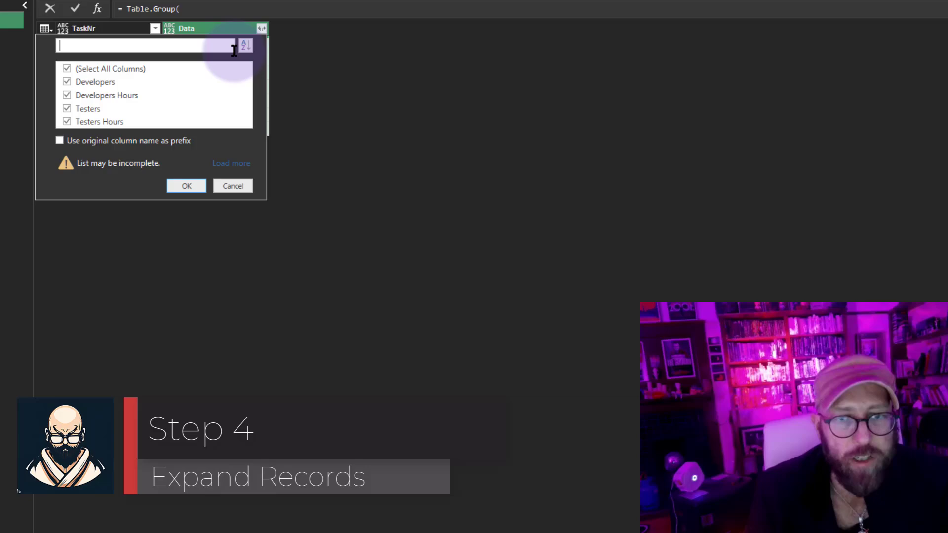
pyautogui.click(187, 186)
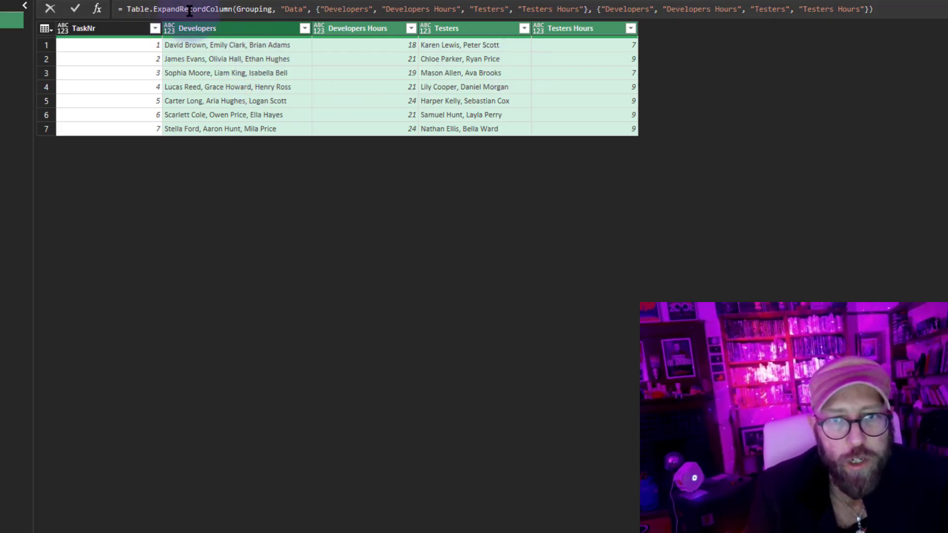
# Open the query's M code and move Table.ExpandRecordColumn onto its own indented line below #"Expanded Data" =
pyautogui.click(15, 29)
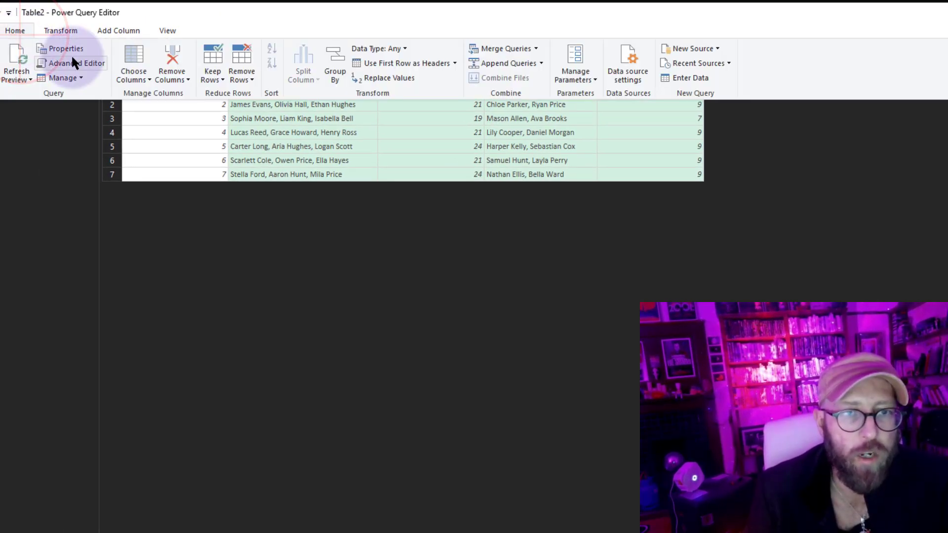
pyautogui.click(74, 61)
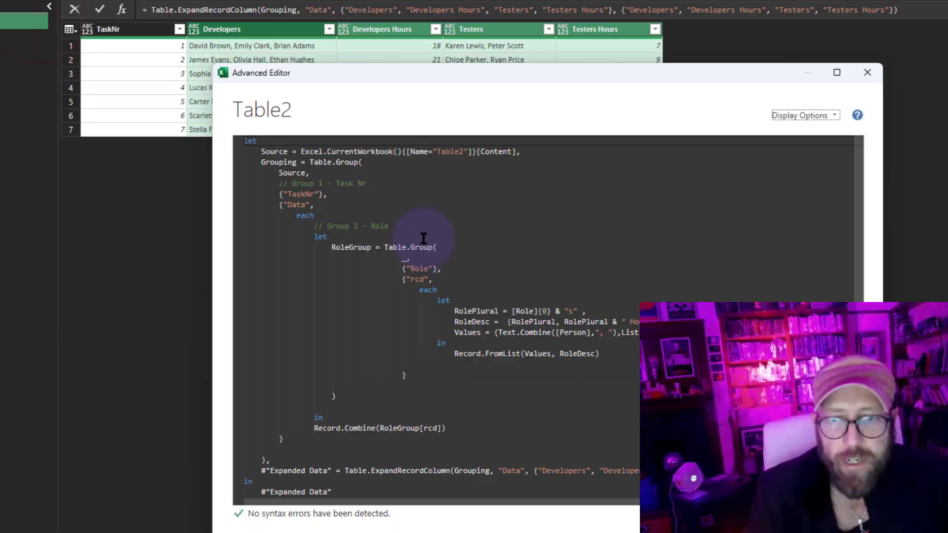
pyautogui.click(488, 405)
pyautogui.scroll(-7, 479, 388)
pyautogui.scroll(2, 445, 379)
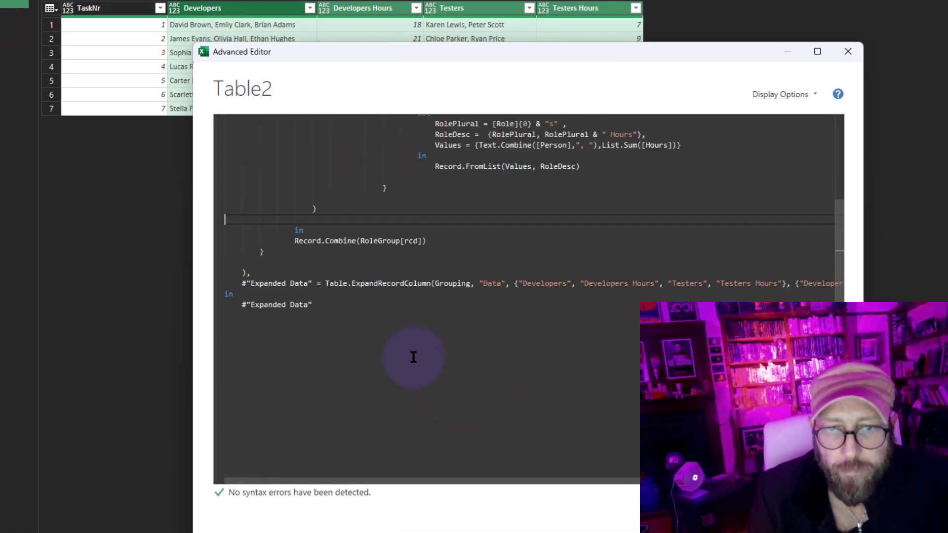
pyautogui.click(326, 284)
pyautogui.press('Return')
pyautogui.press('Tab')
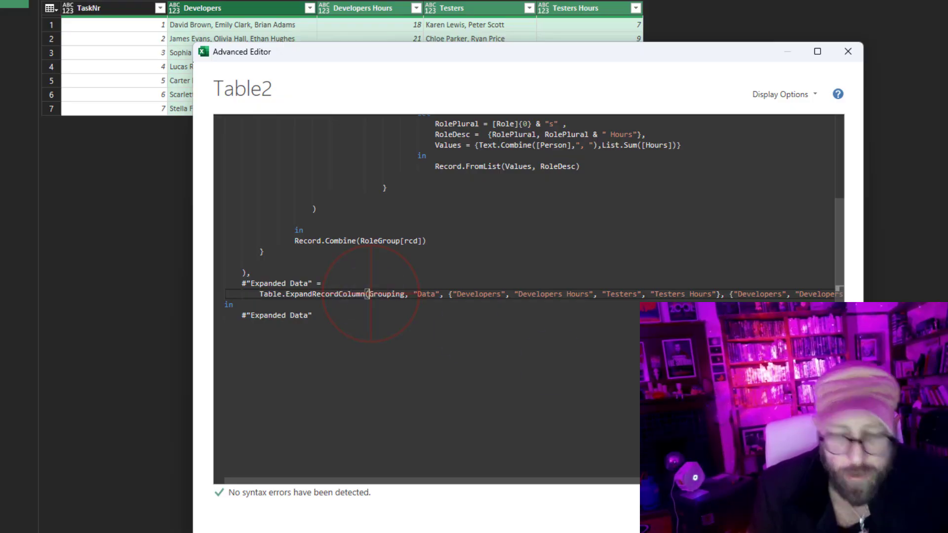
# Put the Table.ExpandRecordColumn arguments Grouping, "Data" and the column-name lists on separate indented lines
pyautogui.press('Return')
pyautogui.press('Tab')
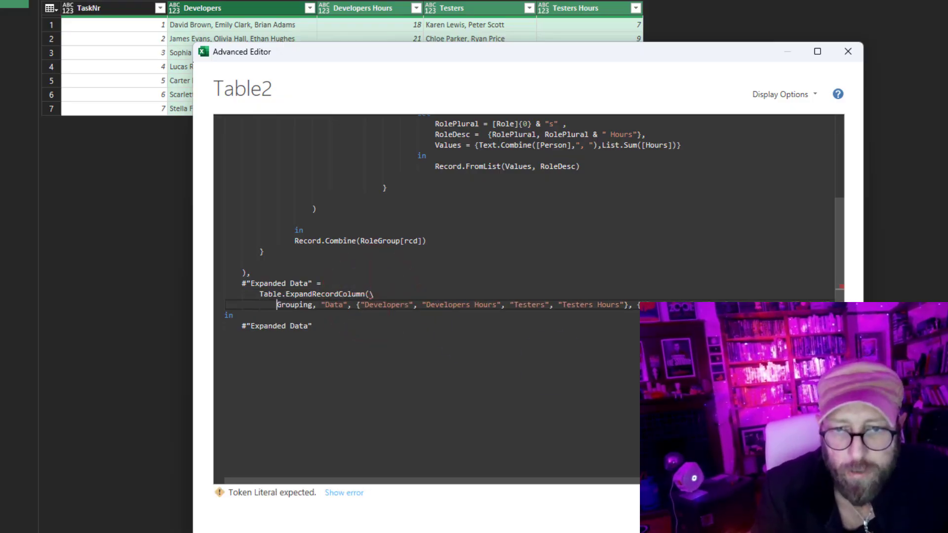
pyautogui.click(374, 293)
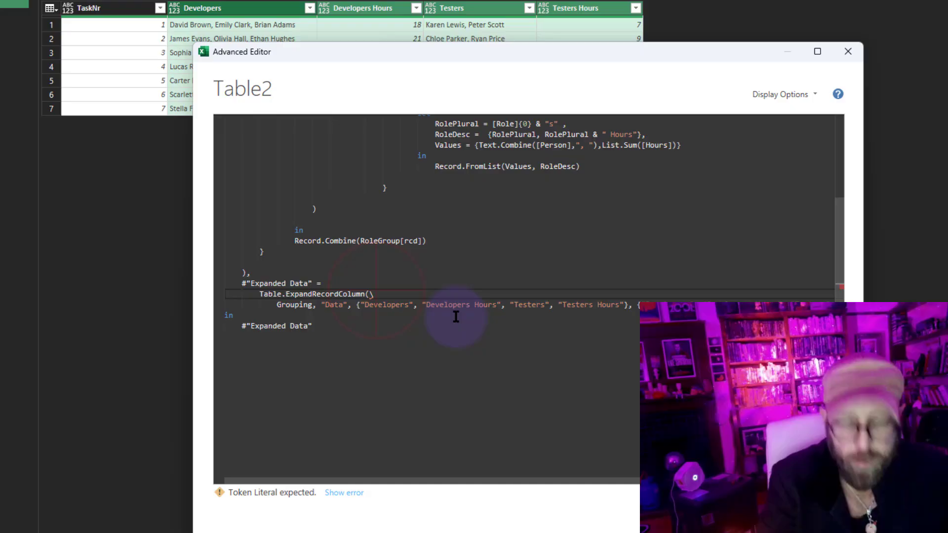
pyautogui.click(320, 304)
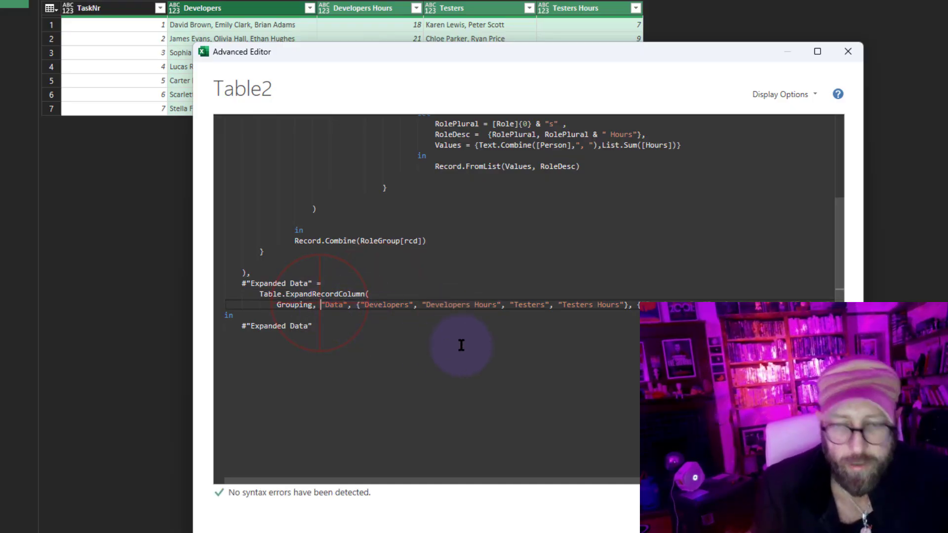
pyautogui.press('Return')
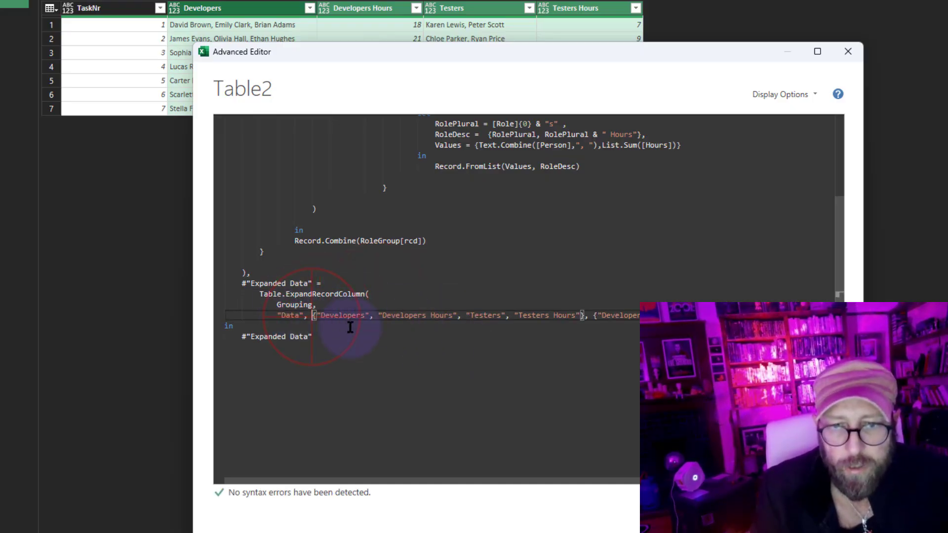
pyautogui.press('Return')
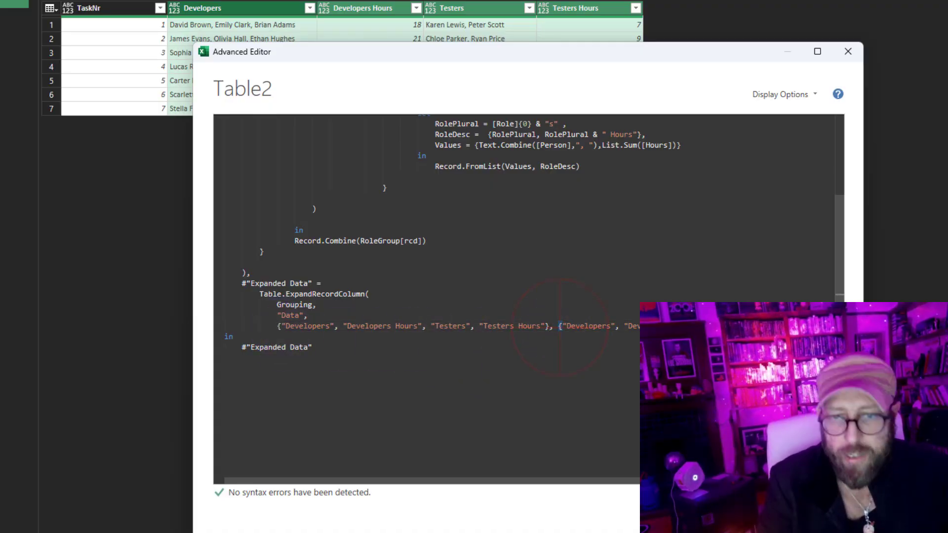
# Delete both hard-coded column-name lists and the closing parenthesis from the Table.ExpandRecordColumn call
pyautogui.press('Return')
pyautogui.press('Delete')
pyautogui.moveTo(564, 342); pyautogui.dragTo(187, 322)
pyautogui.press('Delete')
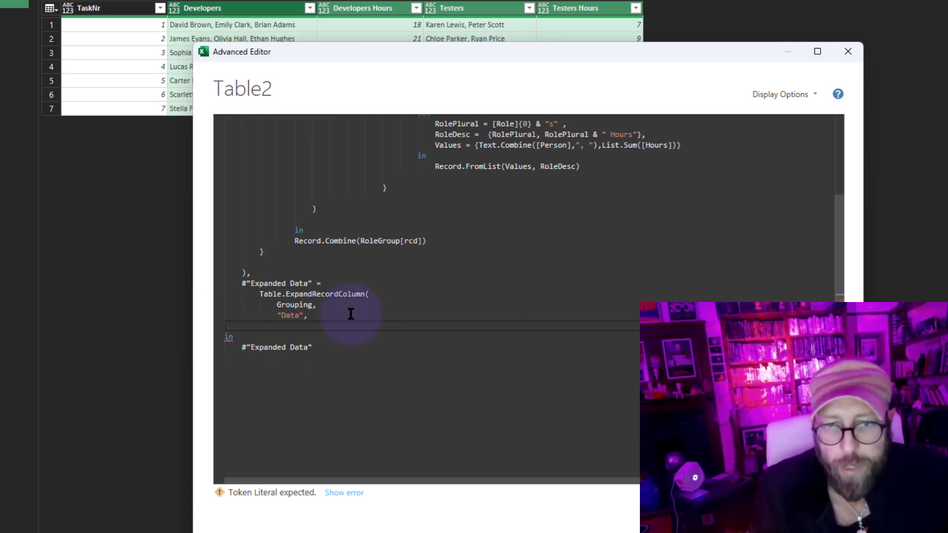
# Below the "Data" argument, enter the expression each Record.FieldNames(_) on a new line
pyautogui.click(350, 314)
pyautogui.moveTo(434, 53); pyautogui.dragTo(508, 130)
pyautogui.press('Return')
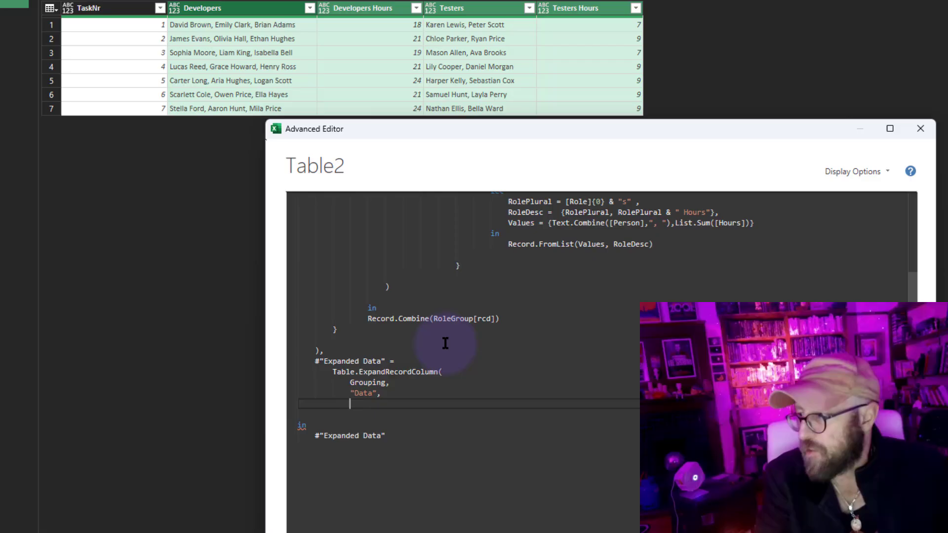
pyautogui.write('each ')
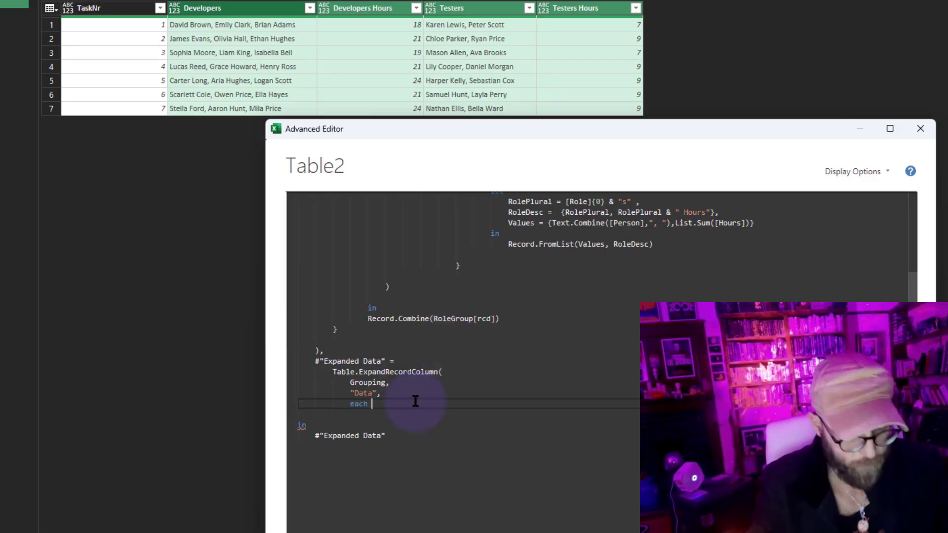
pyautogui.write('recordfie')
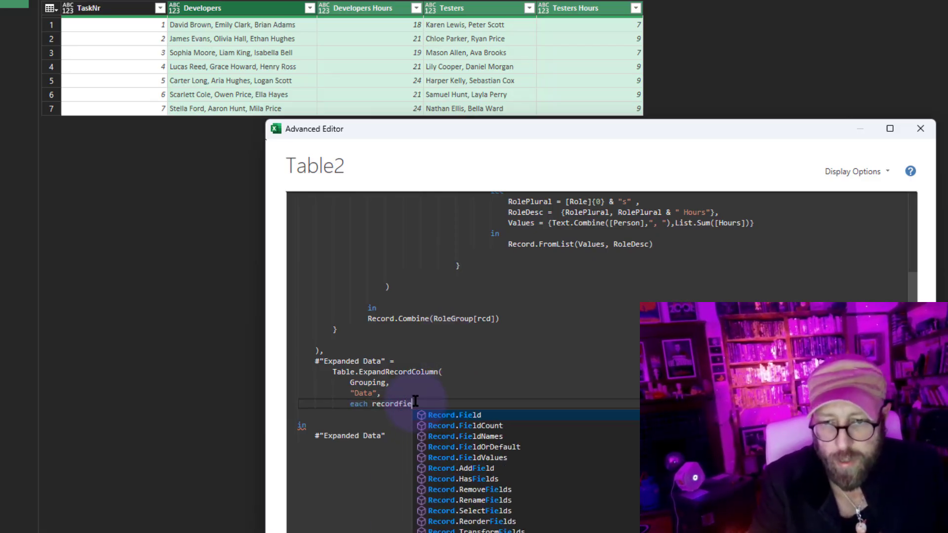
pyautogui.press('Down')
pyautogui.press('Down')
pyautogui.press('Tab')
pyautogui.write('(')
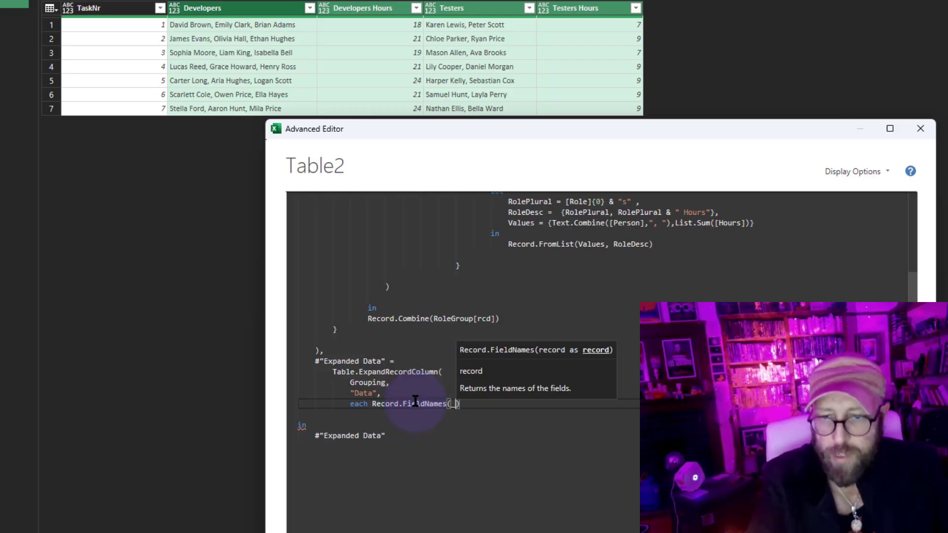
pyautogui.click(456, 411)
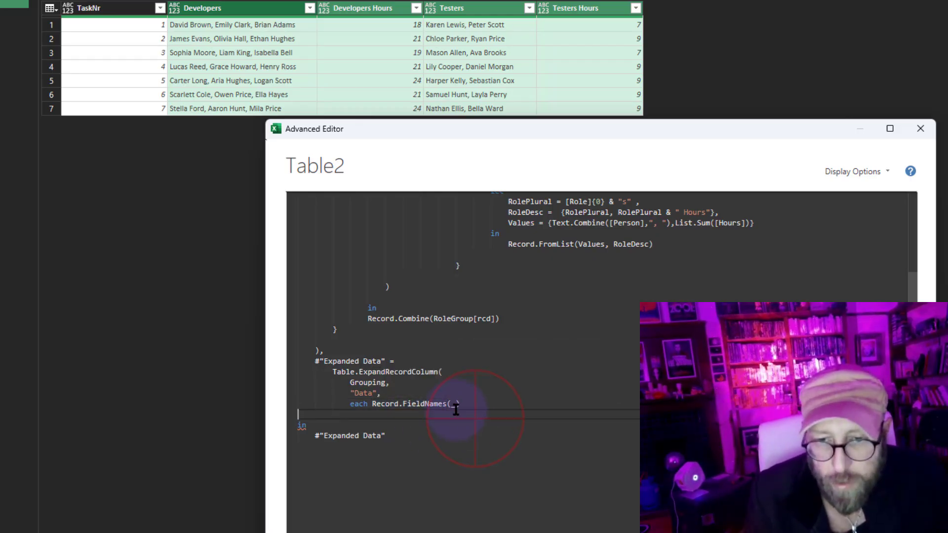
# Insert a line containing Grouping[Data] above the each Record.FieldNames(_) expression
pyautogui.click(351, 404)
pyautogui.press('Return')
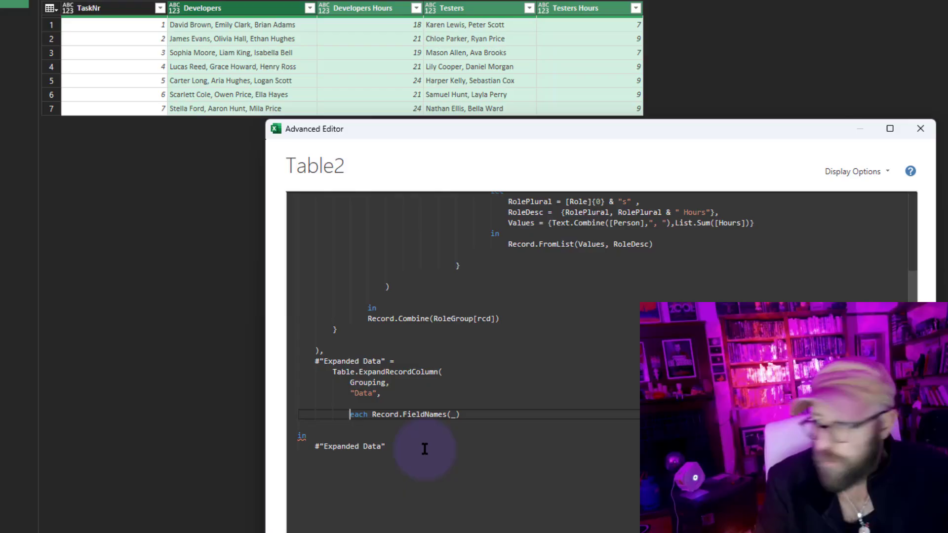
pyautogui.press('Up')
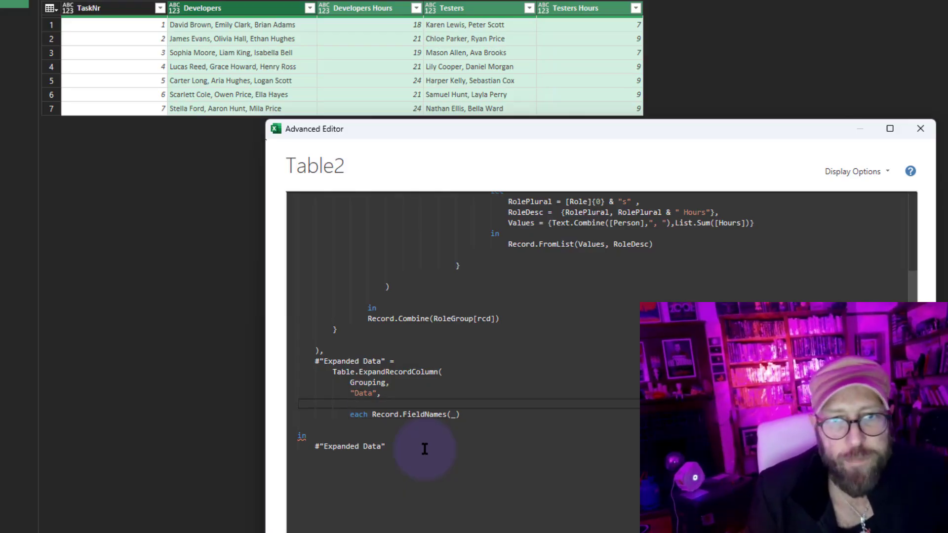
pyautogui.write('Grouping')
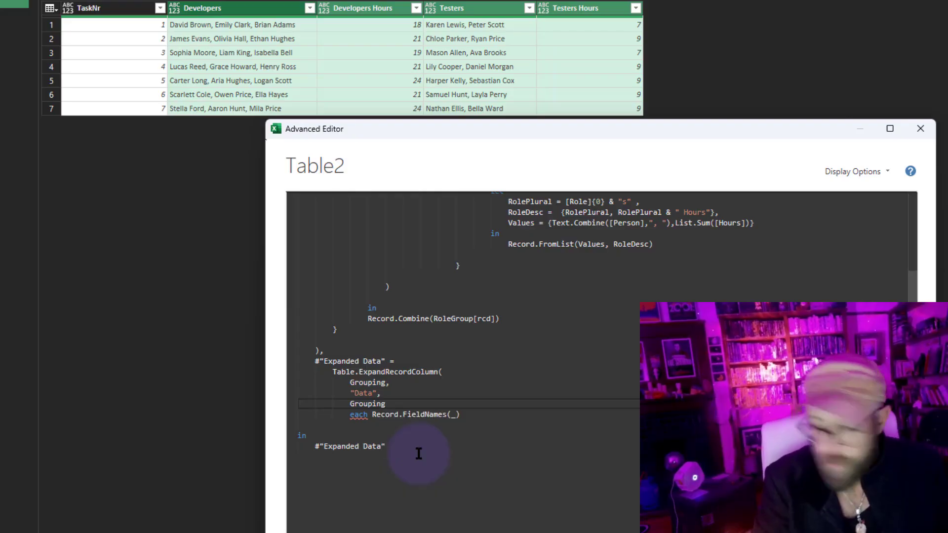
pyautogui.write('[Dayta')
pyautogui.press('BackSpace')
pyautogui.press('BackSpace')
pyautogui.press('BackSpace')
pyautogui.write('ta')
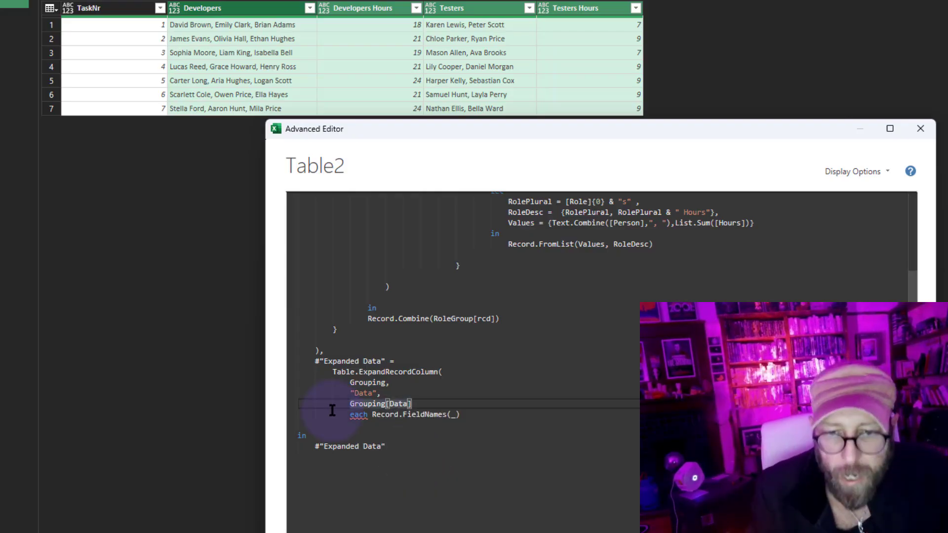
# Insert the List.Transform function with an opening parenthesis on a new line above Grouping[Data]
pyautogui.press('Home')
pyautogui.press('Return')
pyautogui.press('Up')
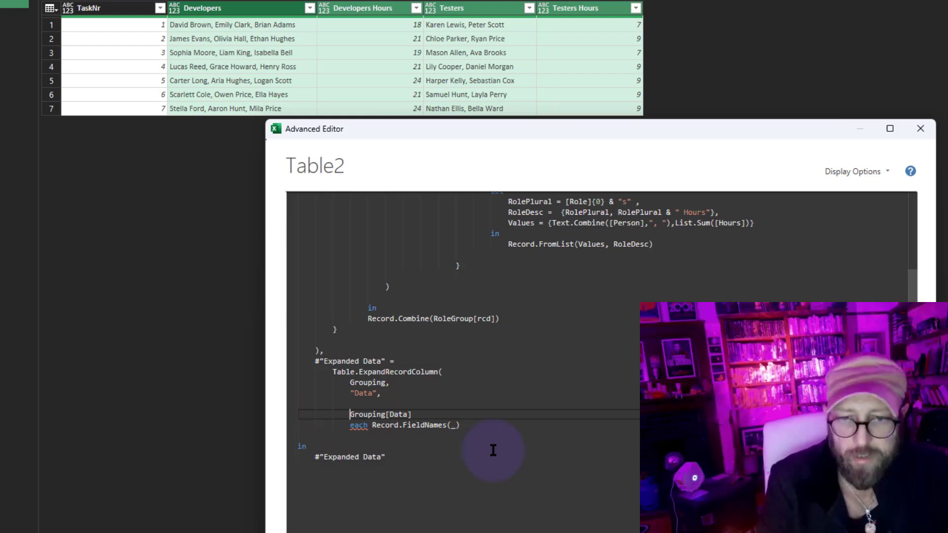
pyautogui.write('list trans')
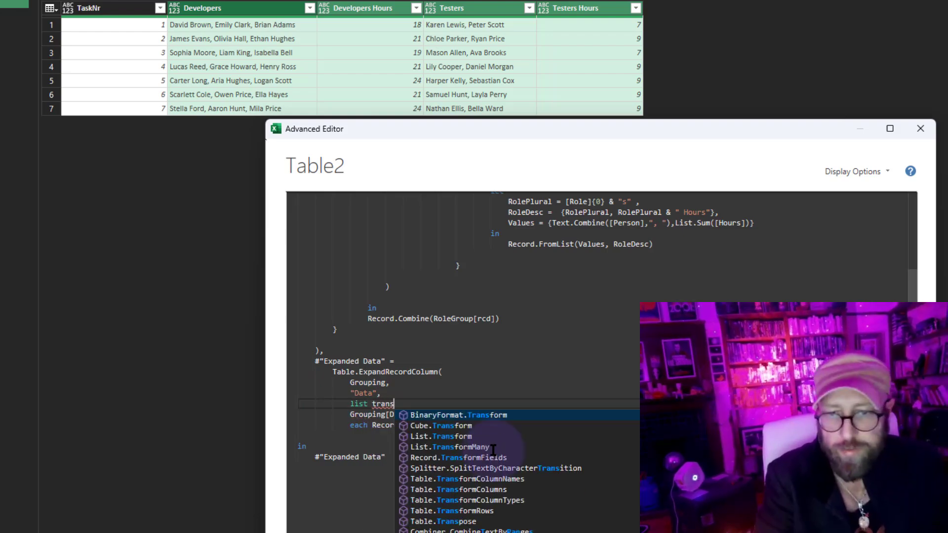
pyautogui.press('Down')
pyautogui.press('Down')
pyautogui.press('Tab')
pyautogui.write('(')
pyautogui.press('Escape')
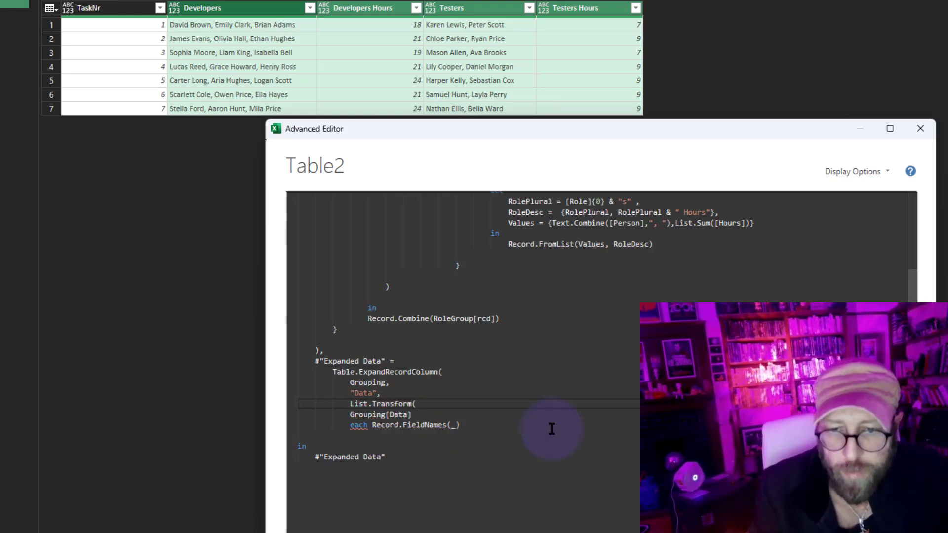
# Indent both List.Transform arguments, add a comma after Grouping[Data], and close the function with a parenthesis on its own line
pyautogui.click(350, 414)
pyautogui.press('Tab')
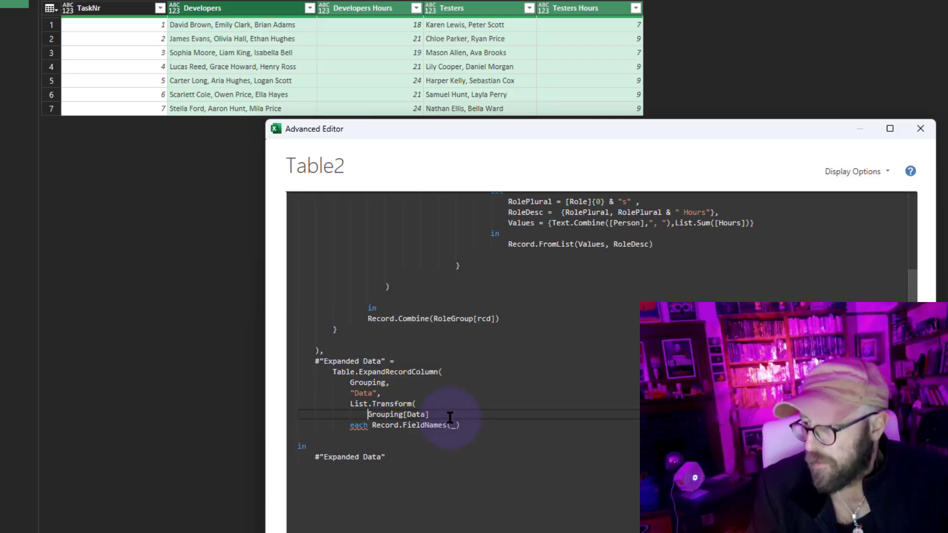
pyautogui.press('End')
pyautogui.write(',')
pyautogui.click(348, 426)
pyautogui.press('Tab')
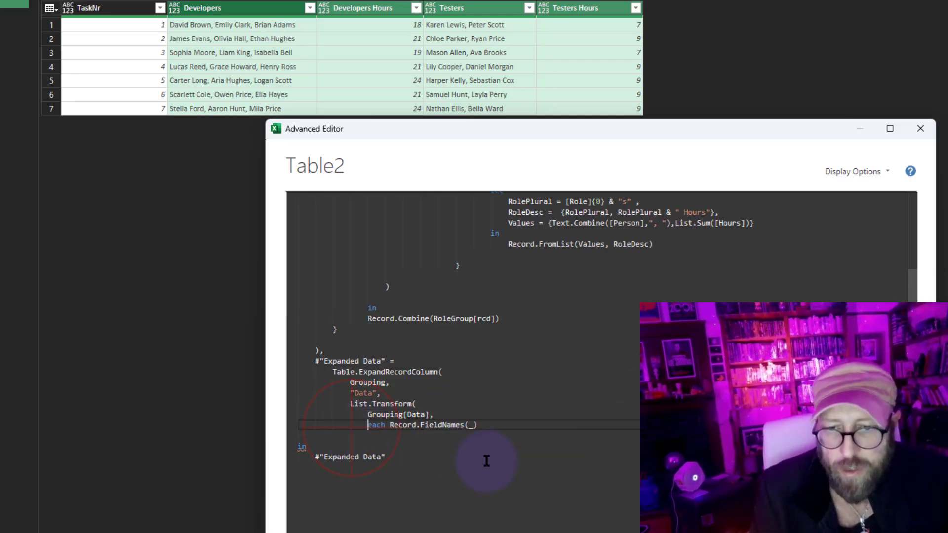
pyautogui.press('Return')
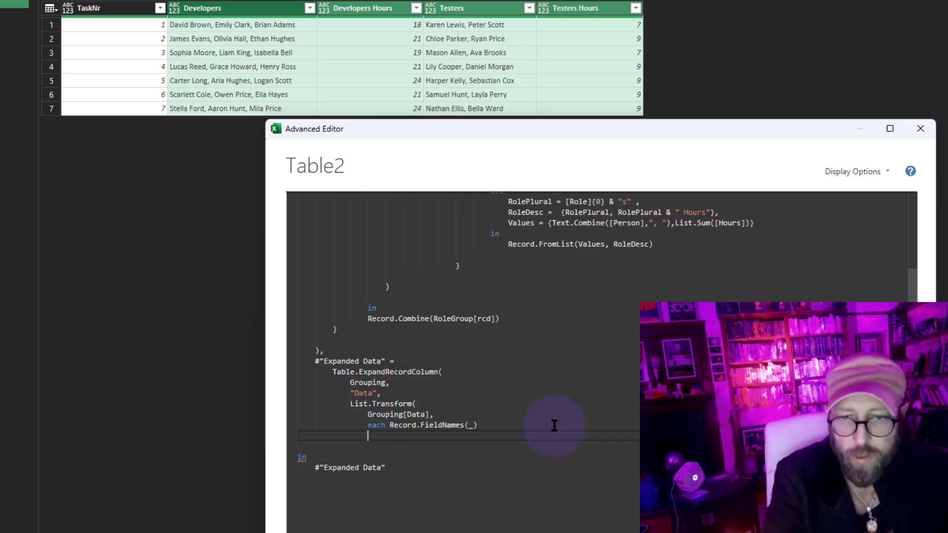
pyautogui.write(')')
# Insert the List.Union function with only an opening parenthesis on a new line above List.Transform
pyautogui.click(352, 404)
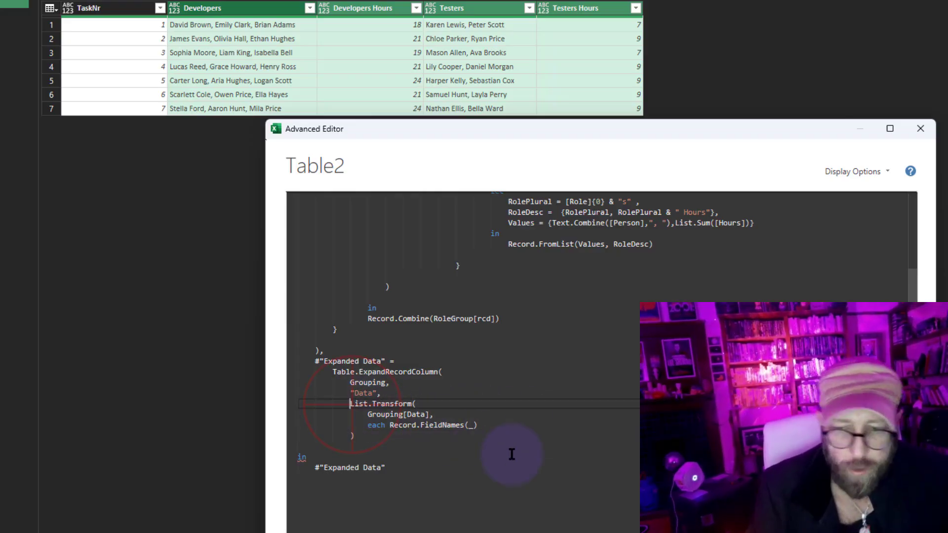
pyautogui.press('Return')
pyautogui.press('Up')
pyautogui.write('list ')
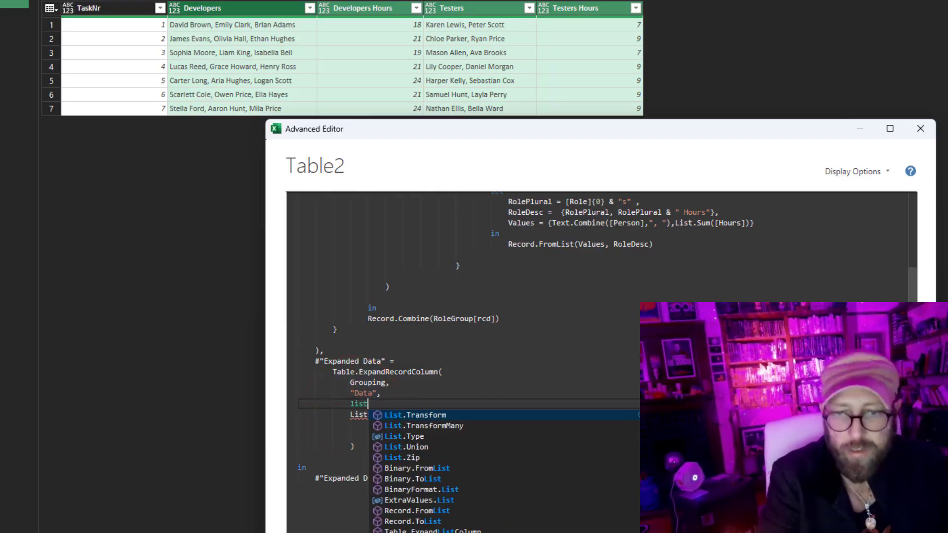
pyautogui.write('Union')
pyautogui.press('Tab')
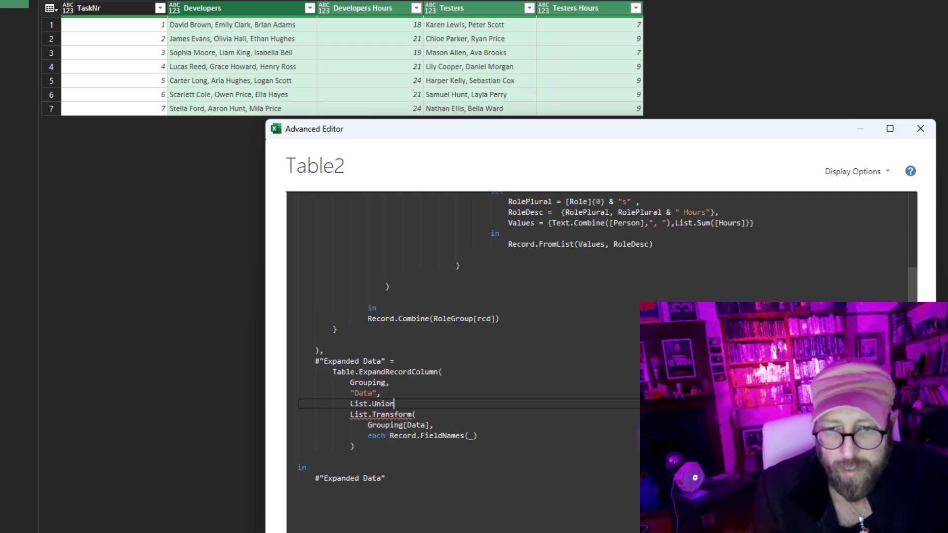
pyautogui.write('(')
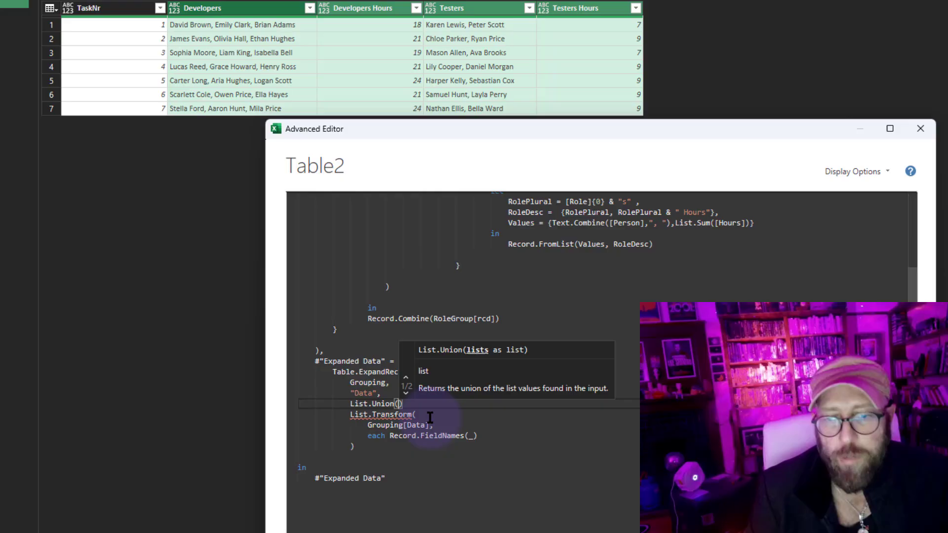
pyautogui.click(414, 406)
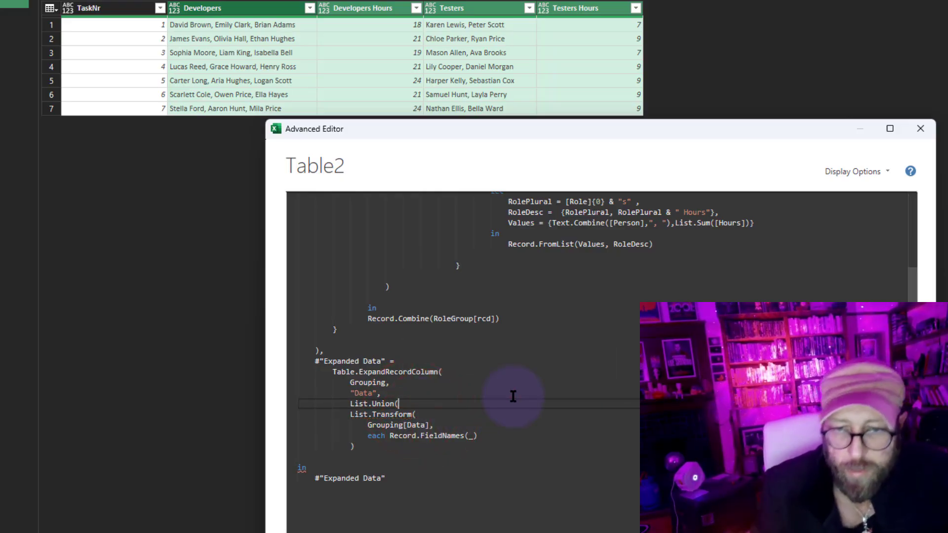
# Close List.Union and Table.ExpandRecordColumn with two parentheses after the List.Transform block and apply the code
pyautogui.click(372, 447)
pyautogui.press('Return')
pyautogui.write('))')
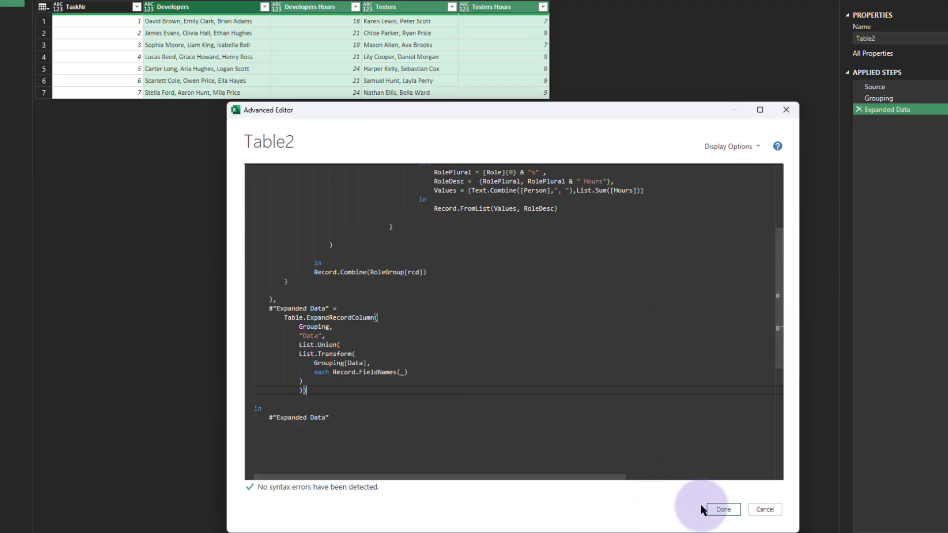
pyautogui.click(717, 510)
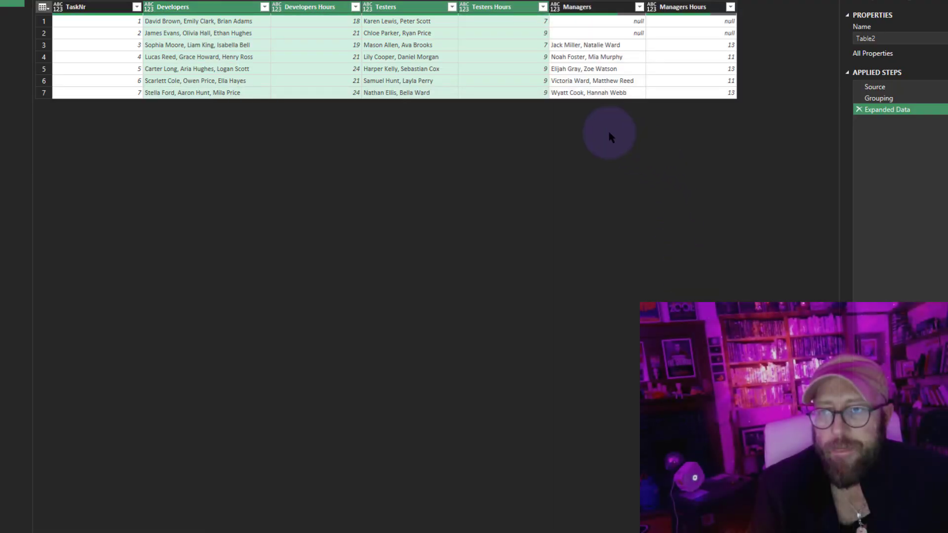
# Examine the expanded people and hours columns, including Managers and Managers Hours, and compare them with the timesheet in the Source step
pyautogui.click(609, 133)
pyautogui.click(605, 30)
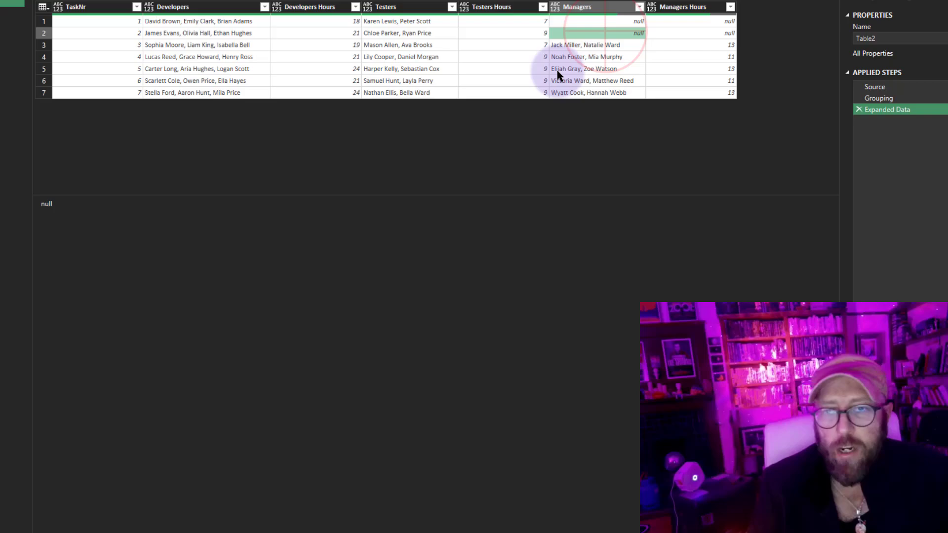
pyautogui.click(557, 70)
pyautogui.click(465, 70)
pyautogui.click(286, 70)
pyautogui.click(200, 45)
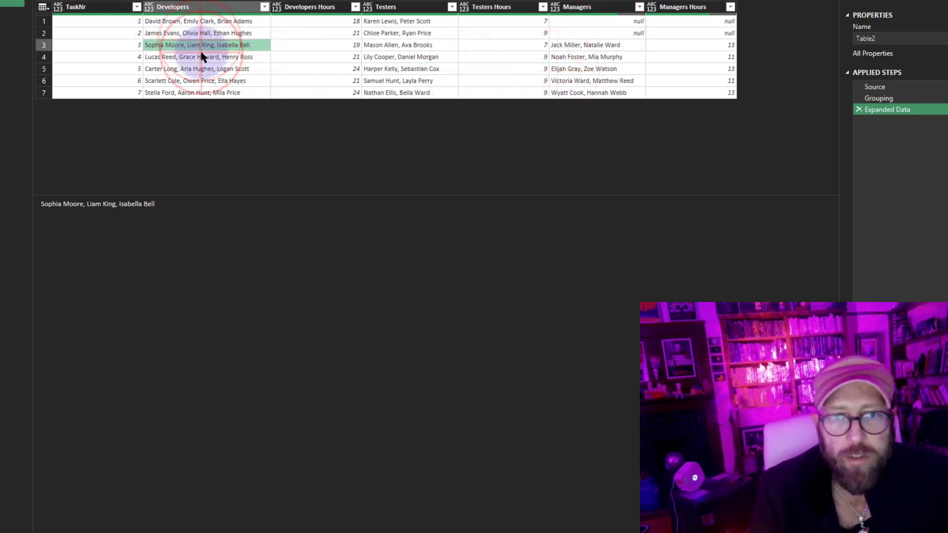
pyautogui.click(185, 57)
pyautogui.click(878, 88)
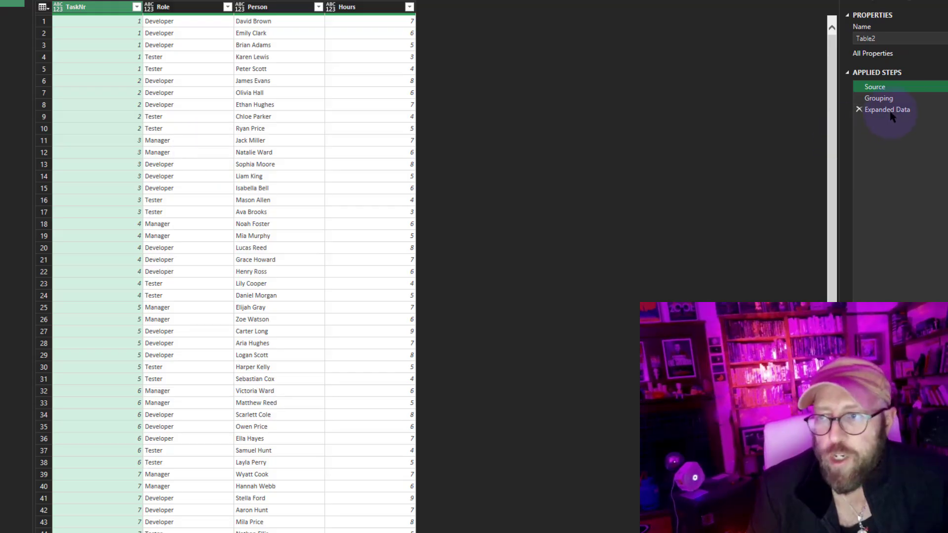
pyautogui.click(863, 109)
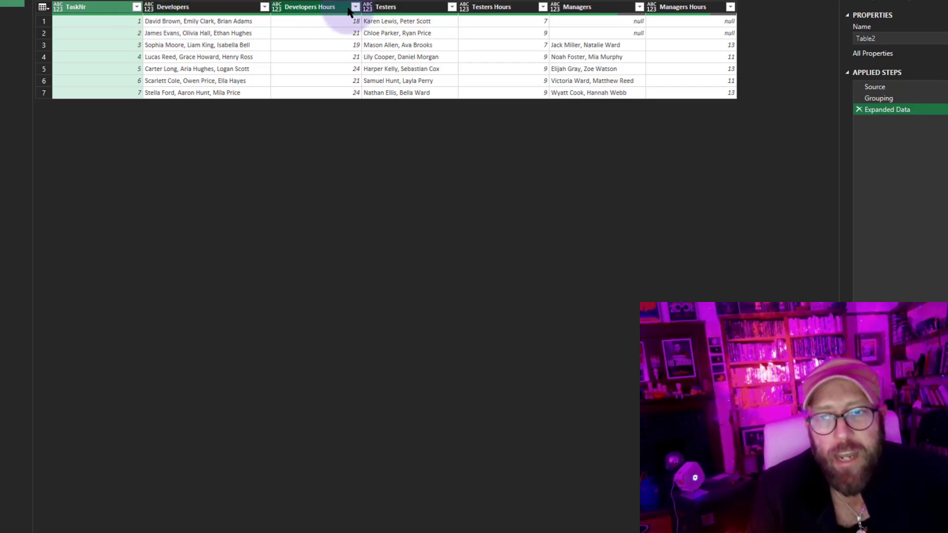
pyautogui.click(679, 15)
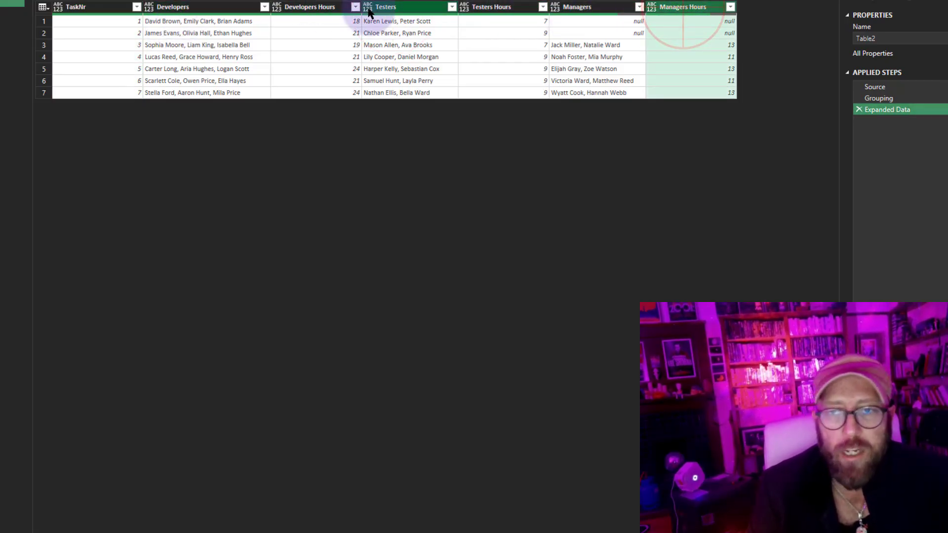
pyautogui.click(153, 8)
# Close the query editor and load the task summary into the Excel workbook
pyautogui.click(19, 51)
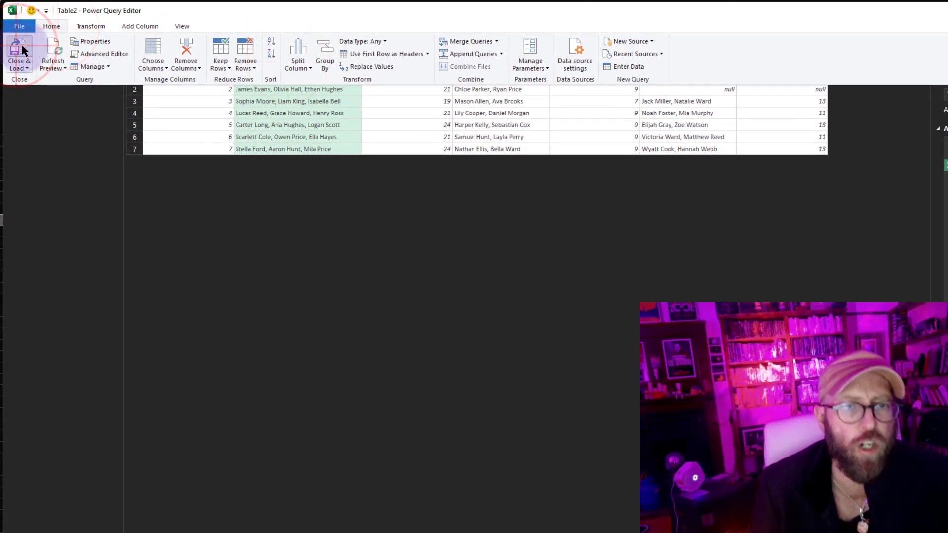
pyautogui.click(307, 248)
pyautogui.click(290, 323)
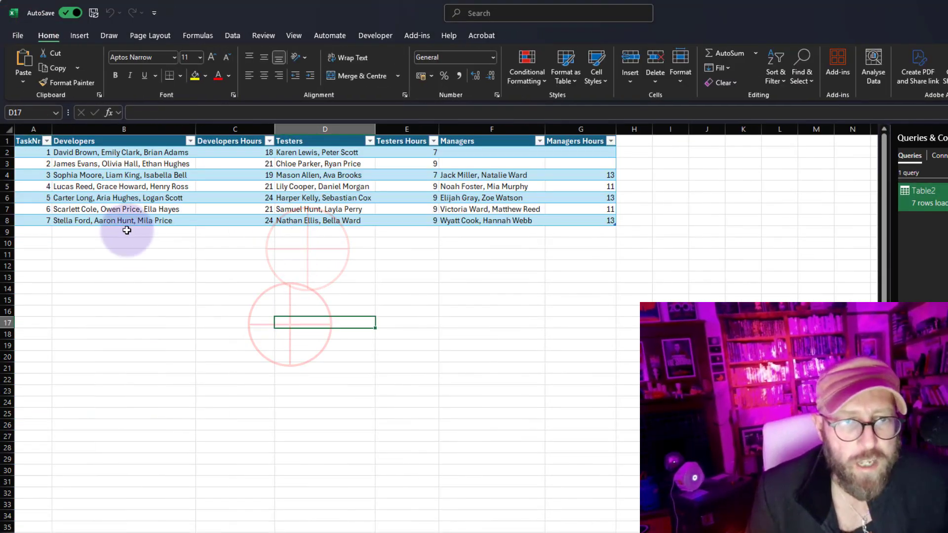
# Select the whole loaded summary table, from the TaskNr header to the last Managers Hours value, to review the result
pyautogui.moveTo(31, 142); pyautogui.dragTo(601, 221)
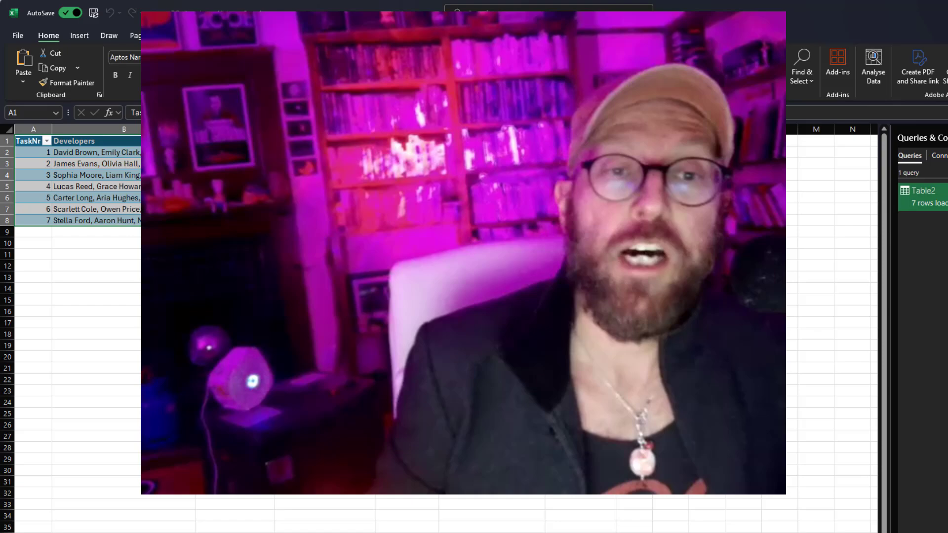
pyautogui.click(407, 311)
pyautogui.moveTo(27, 143); pyautogui.dragTo(581, 220)
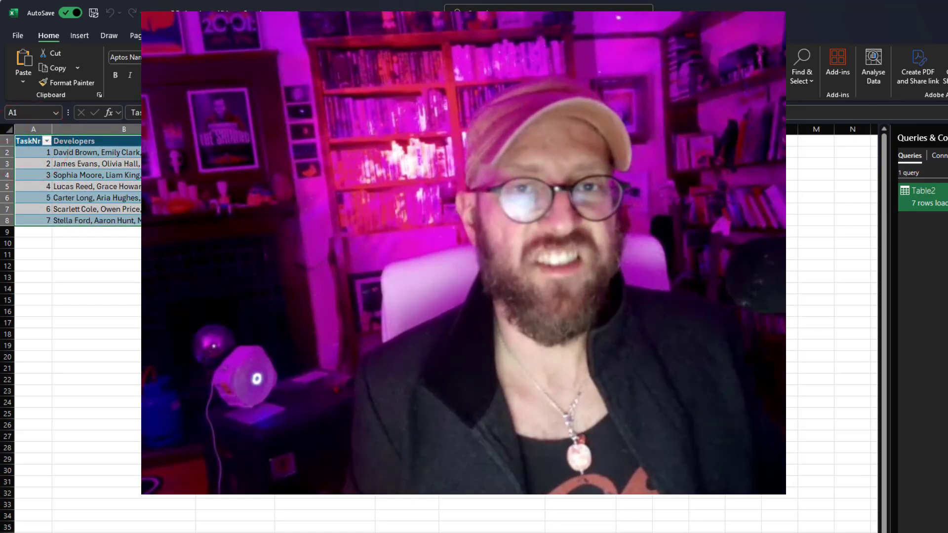